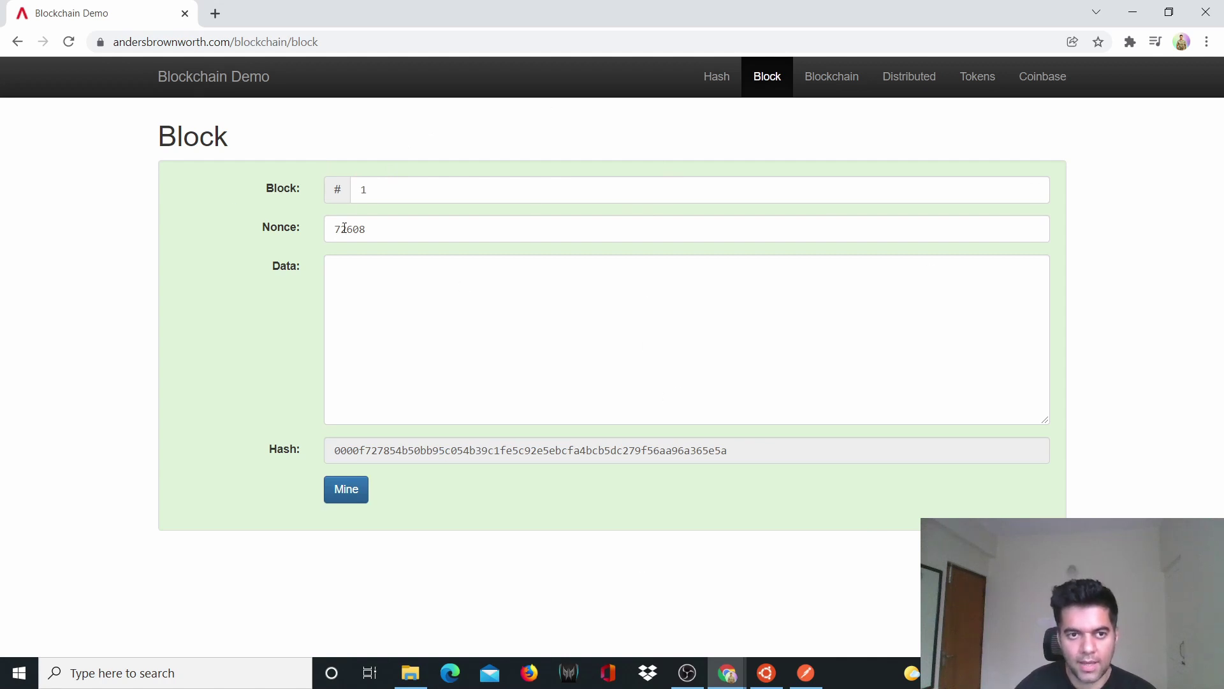
- Enter "dfgdfvdfv" as the data of block 1 and mine the block
click(376, 190)
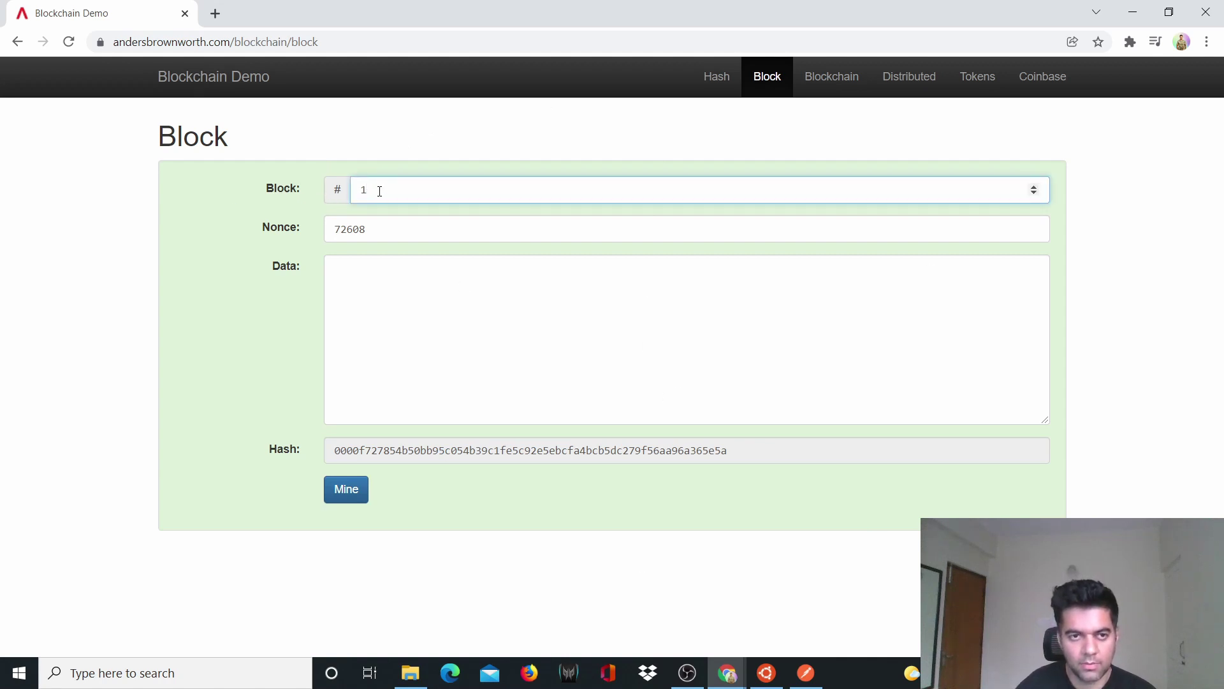
click(378, 230)
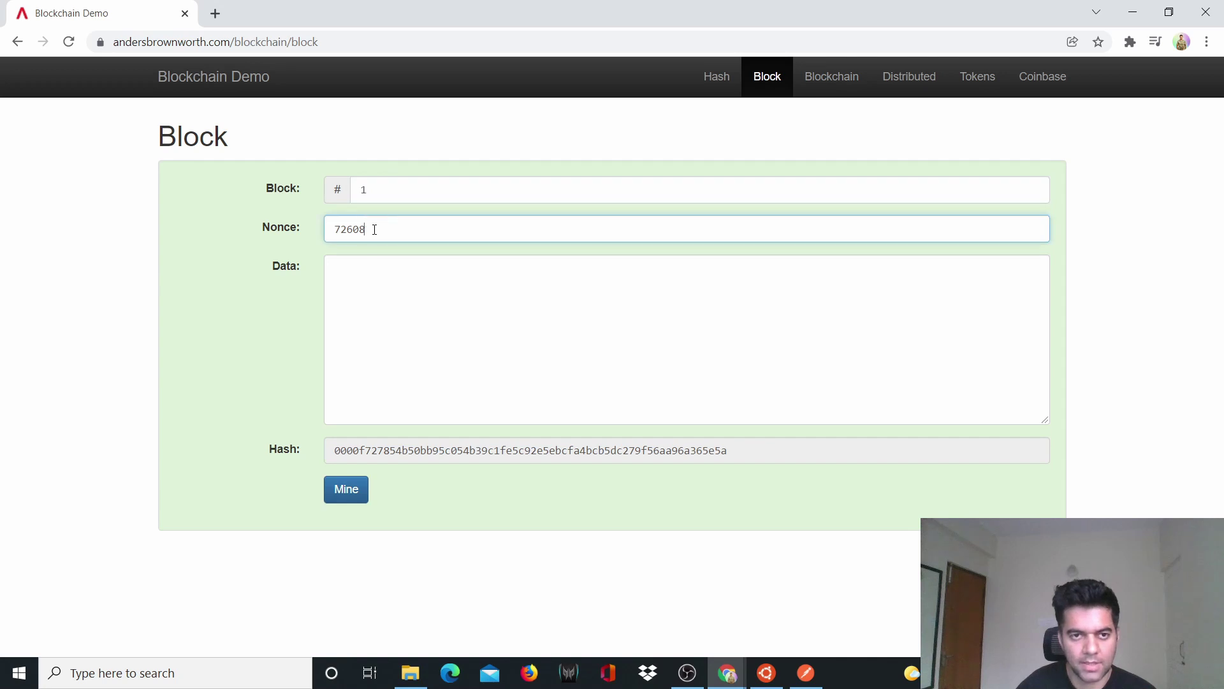
click(379, 281)
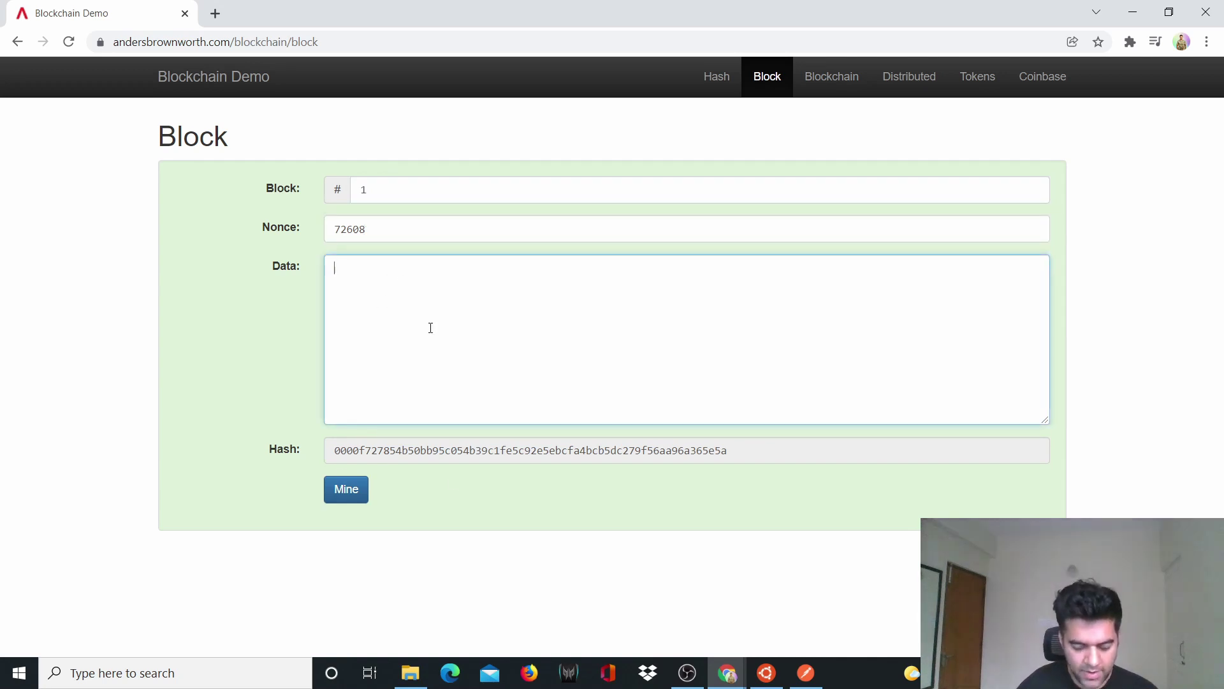
text(dfgdfvdfv)
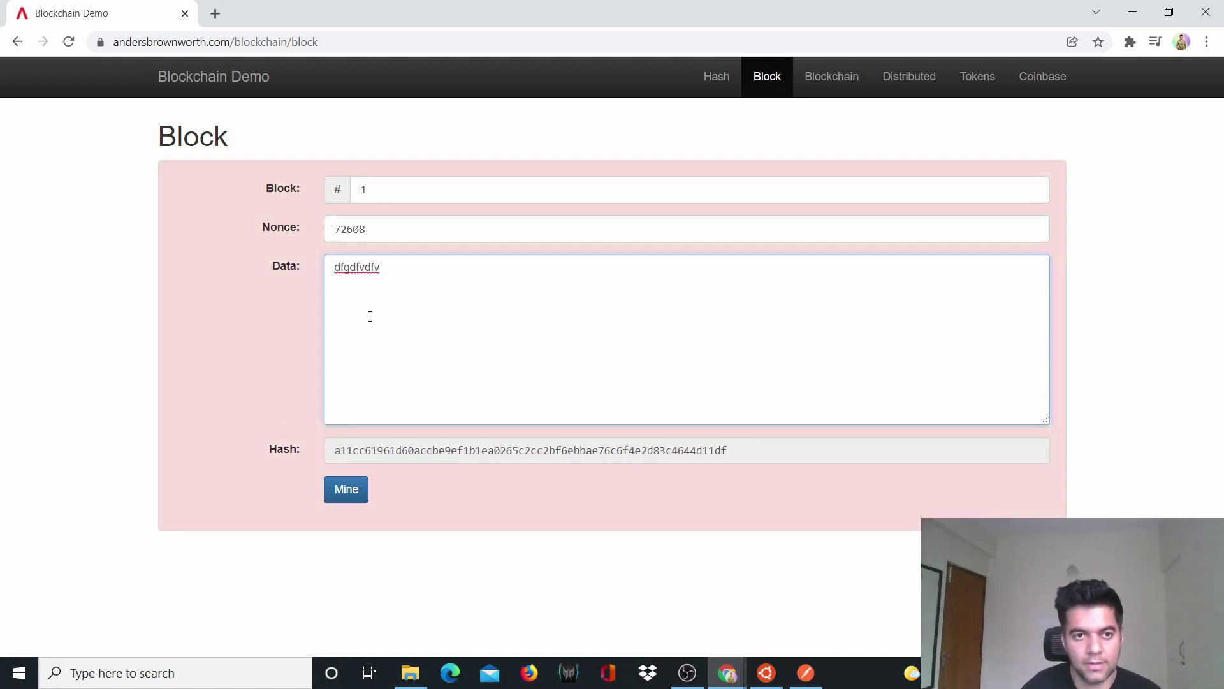
click(204, 257)
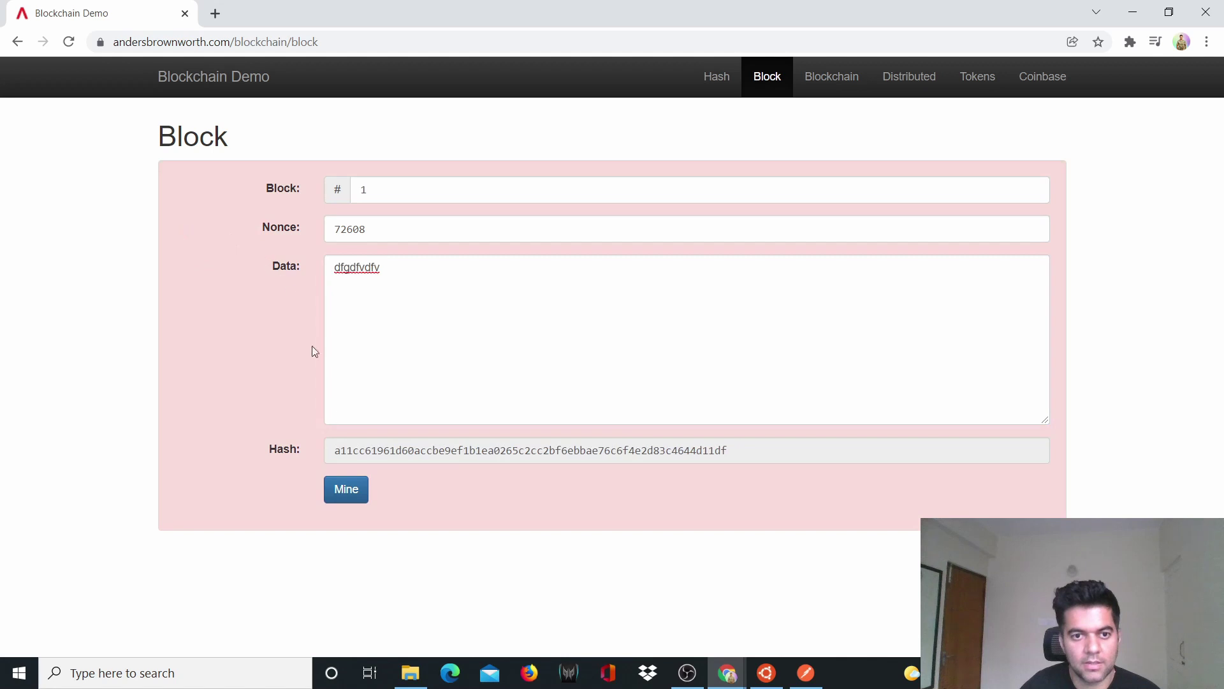
click(338, 496)
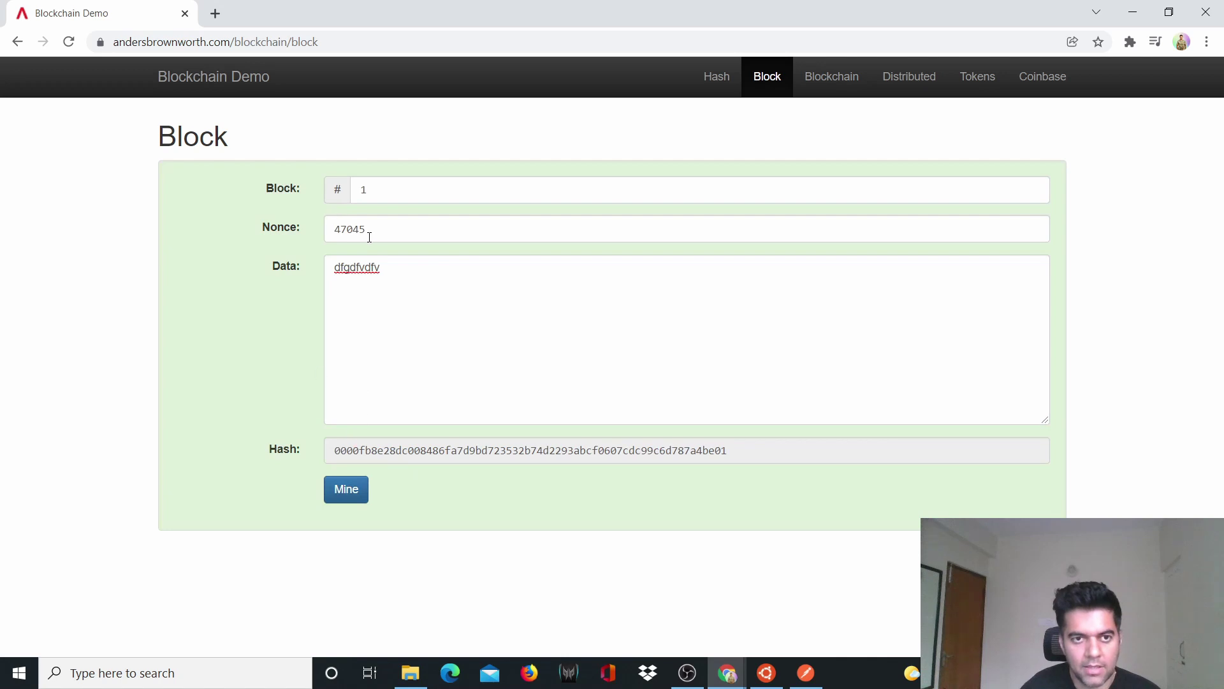
- Append "gui" to the block's data and mine the block again
click(396, 267)
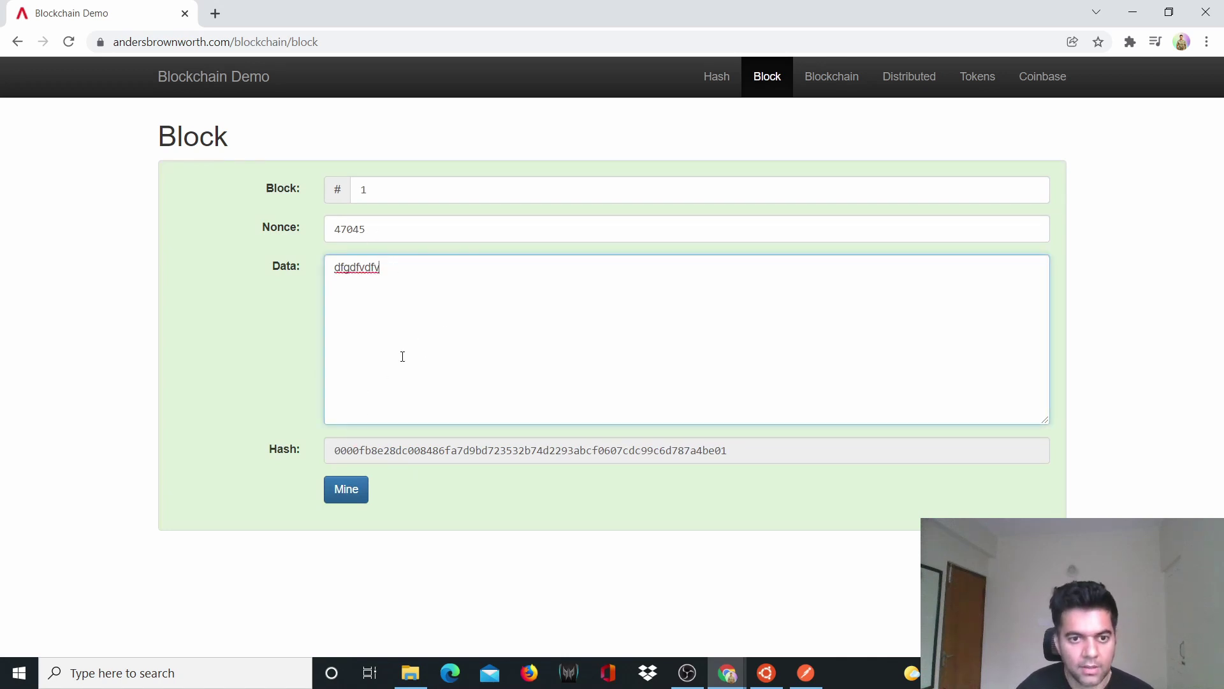
text(g)
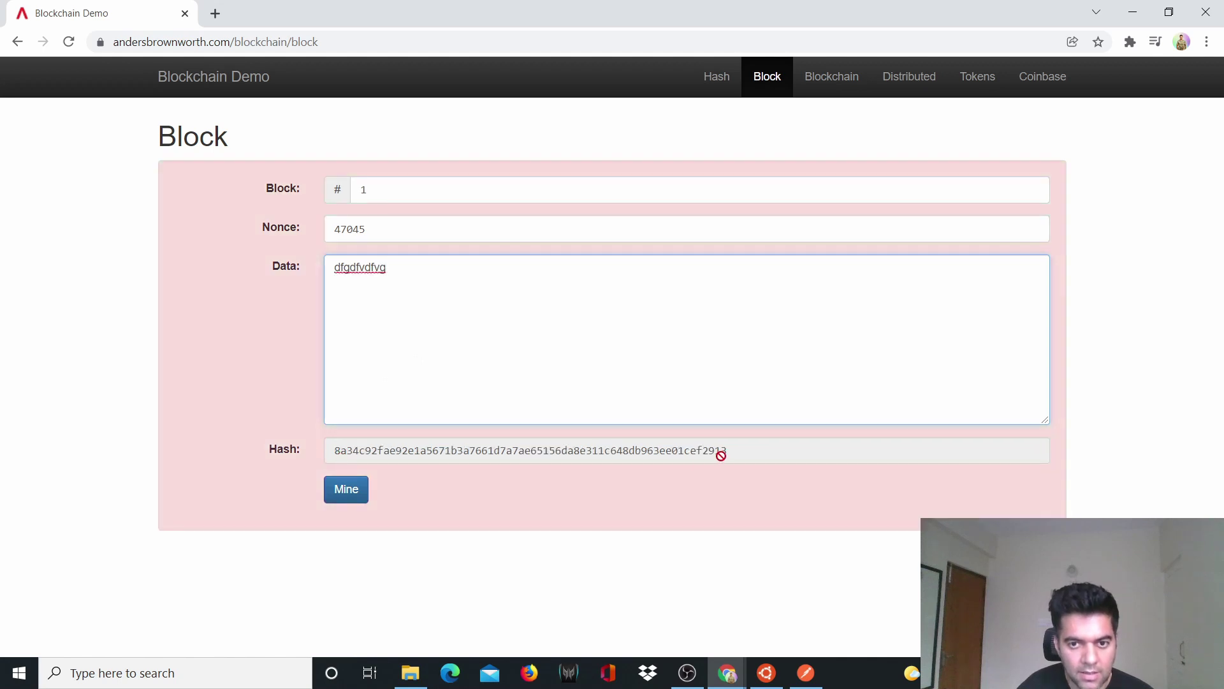
text(u)
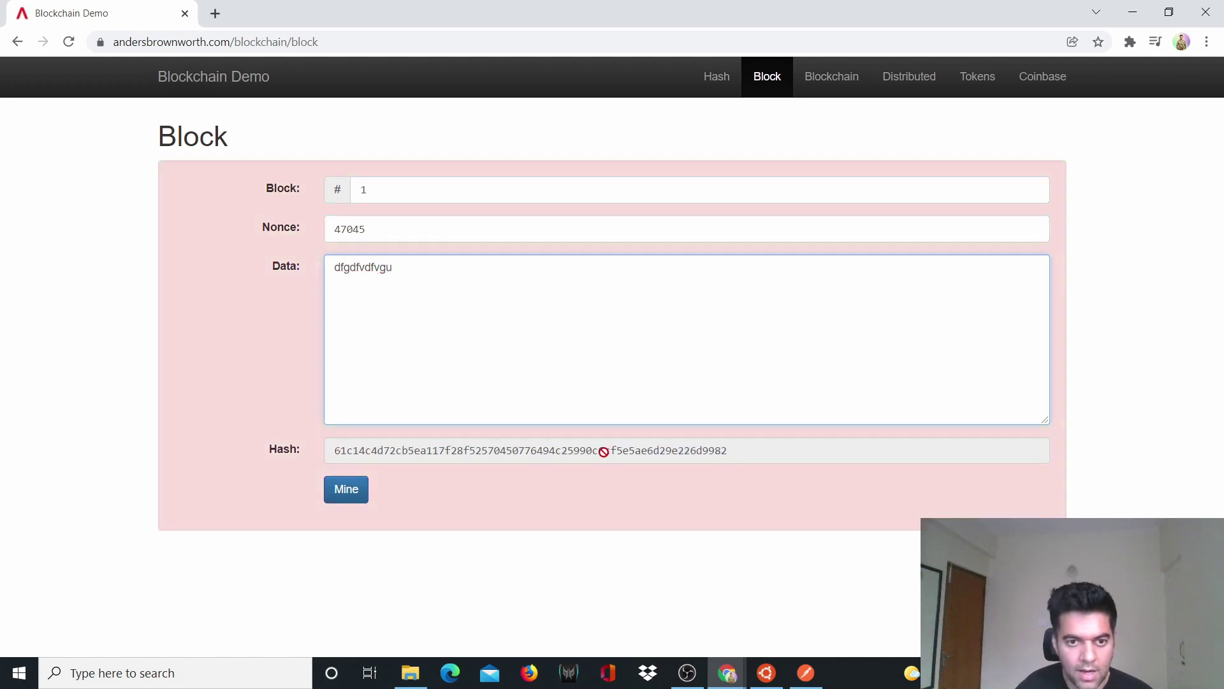
text(i)
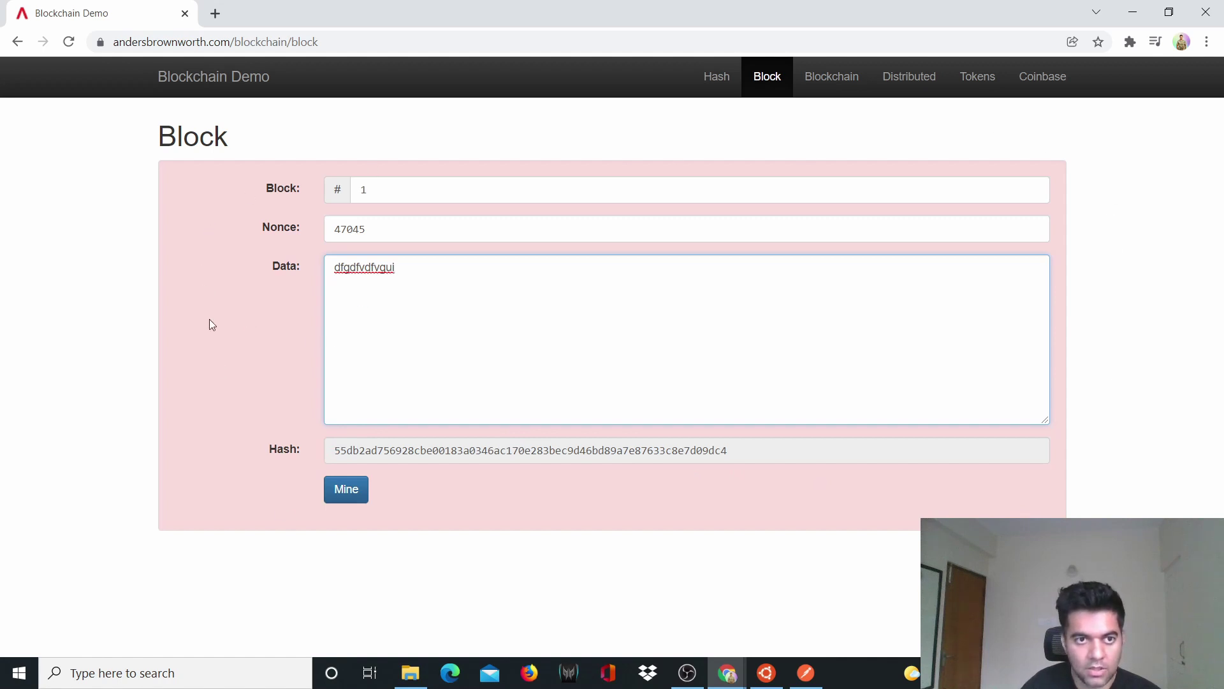
click(345, 492)
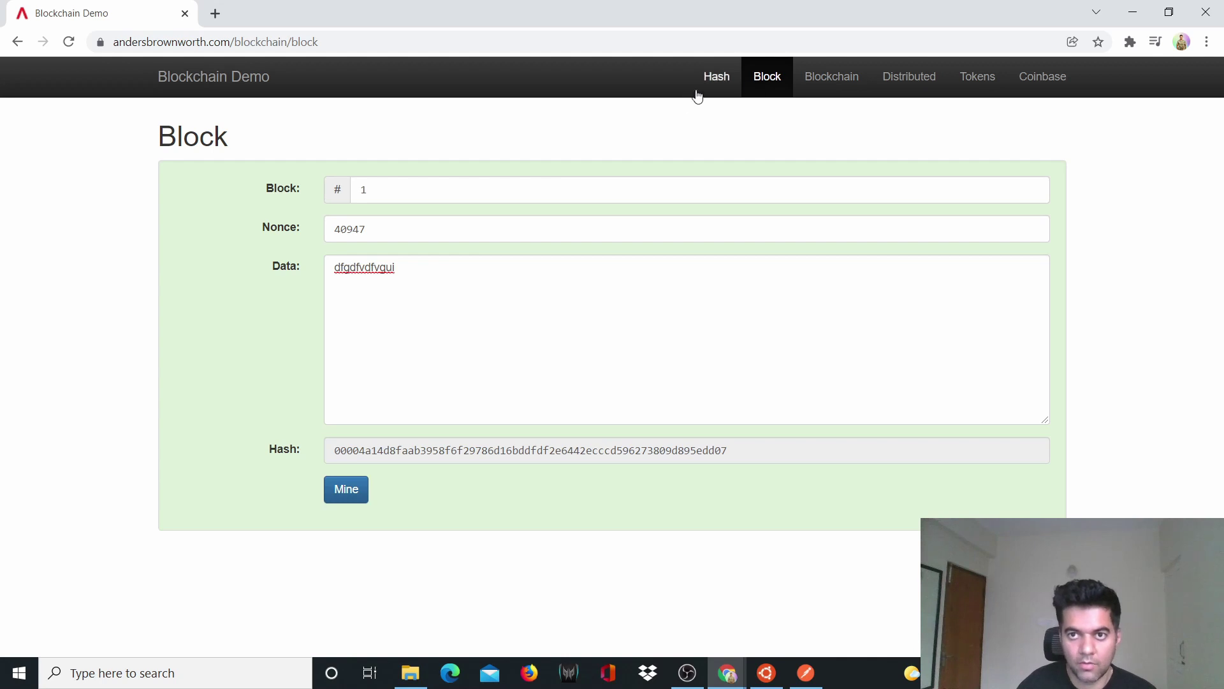
- Open the Blockchain demo page, enter "sdfcsdc" as block 1's data and mine that block
click(815, 89)
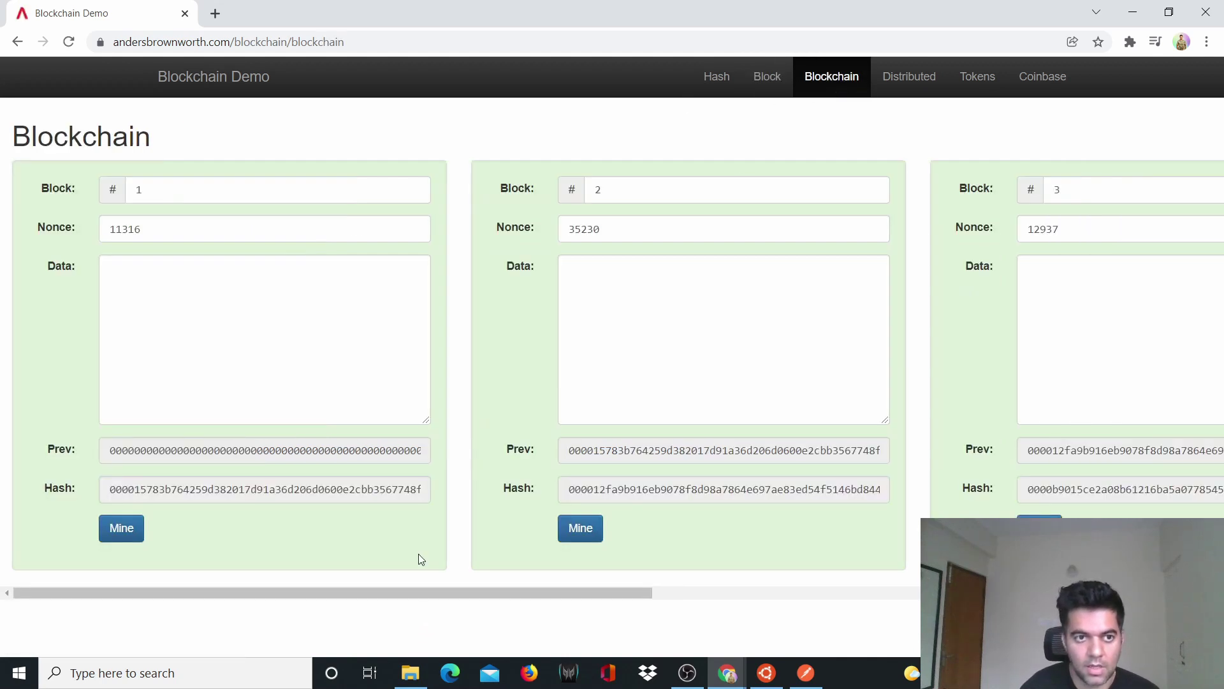
click(199, 341)
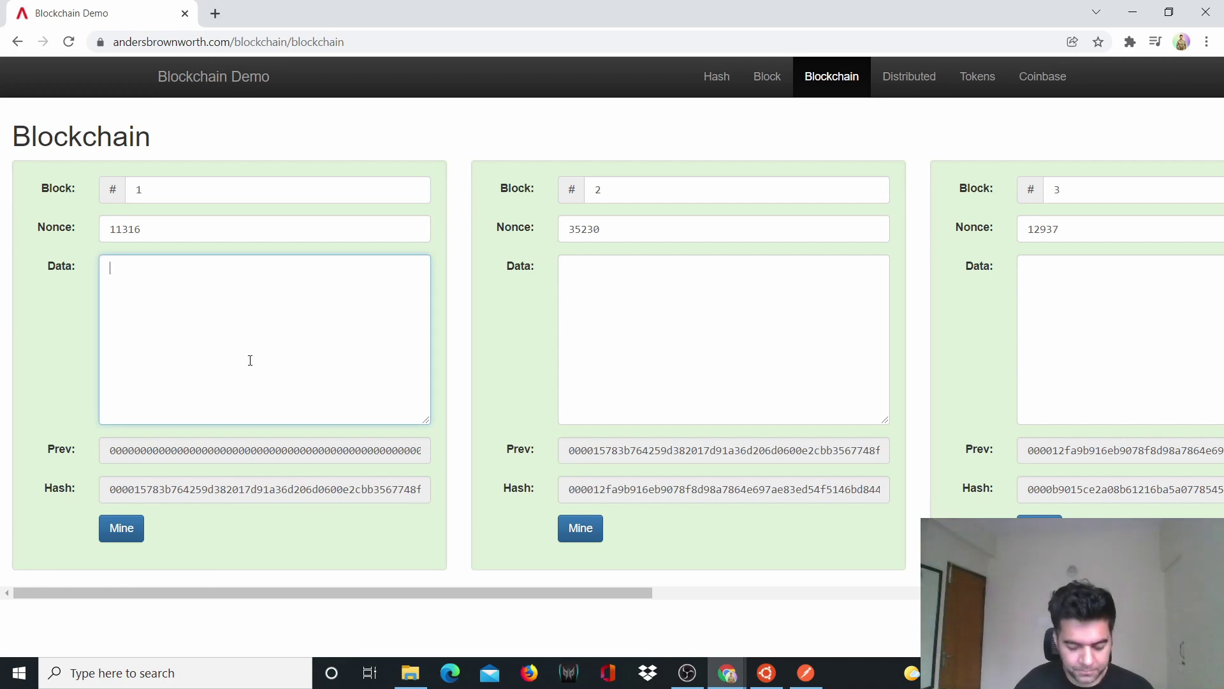
drag(274, 593, 86, 267)
text(sdfcsdc)
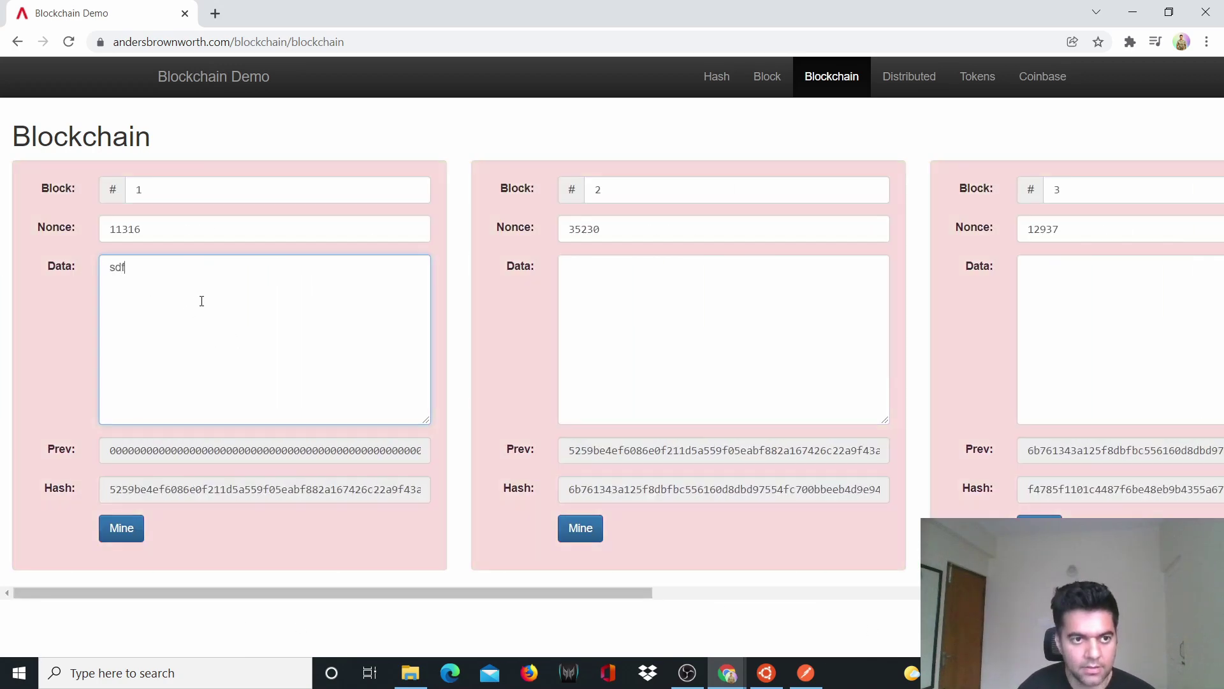
click(119, 534)
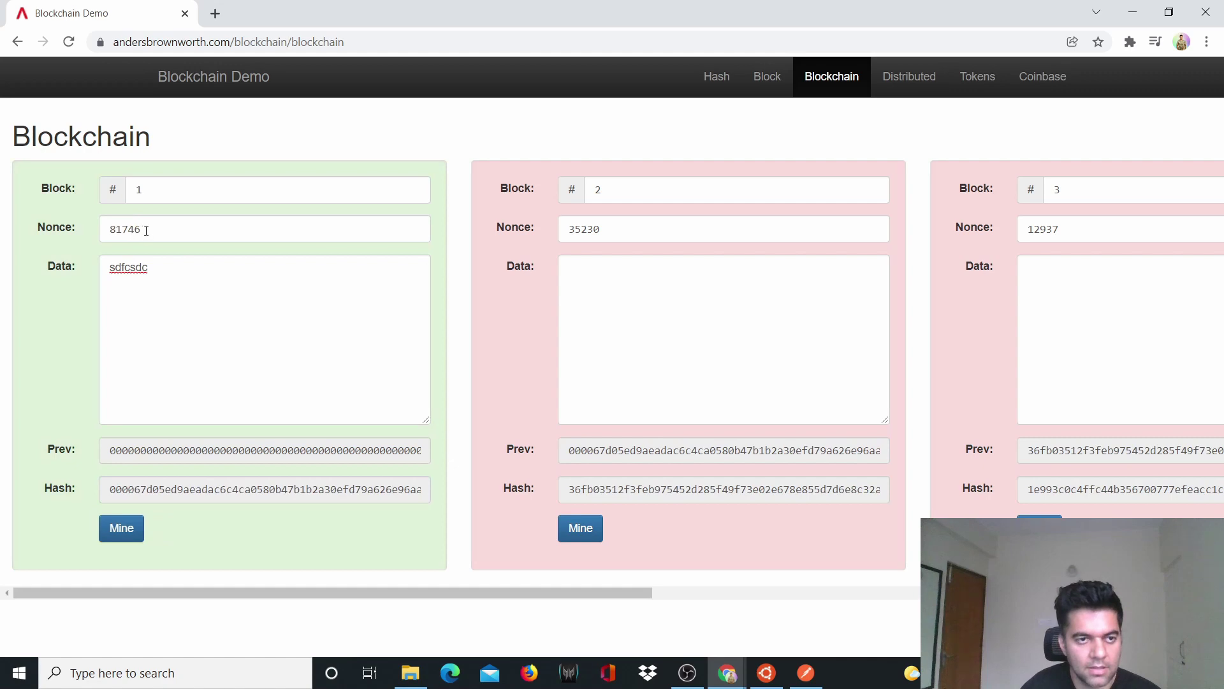
drag(481, 595, 321, 493)
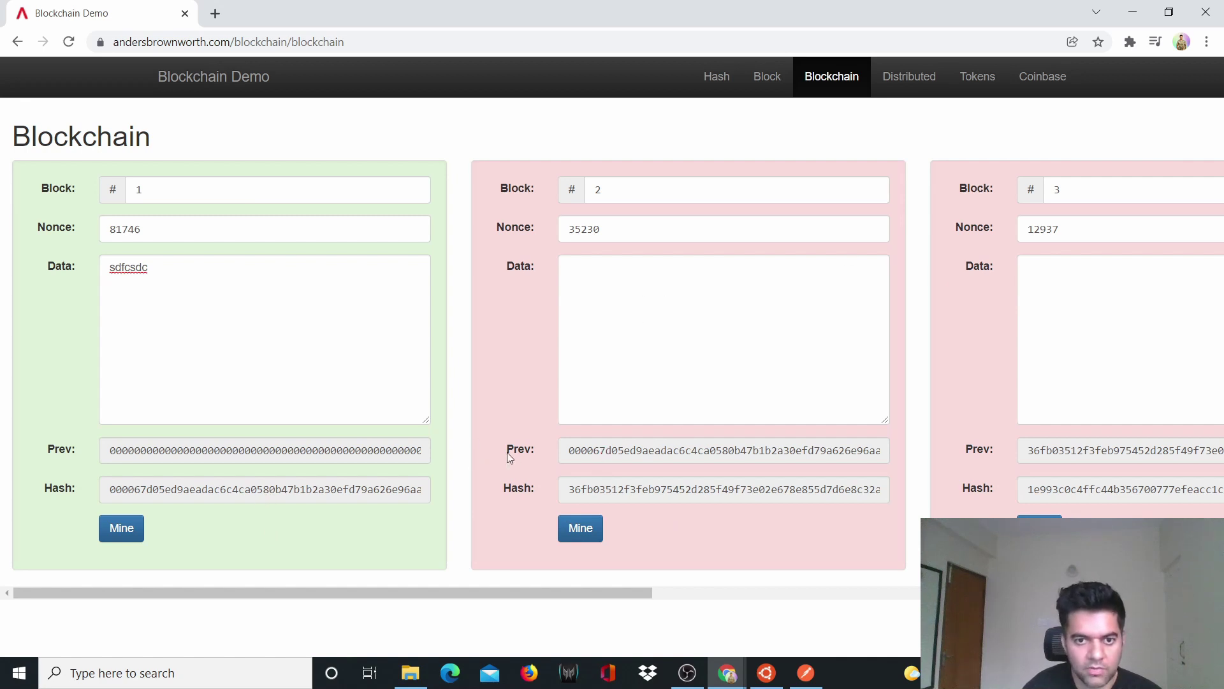
- View the single Block page again and return to the Blockchain page
click(783, 82)
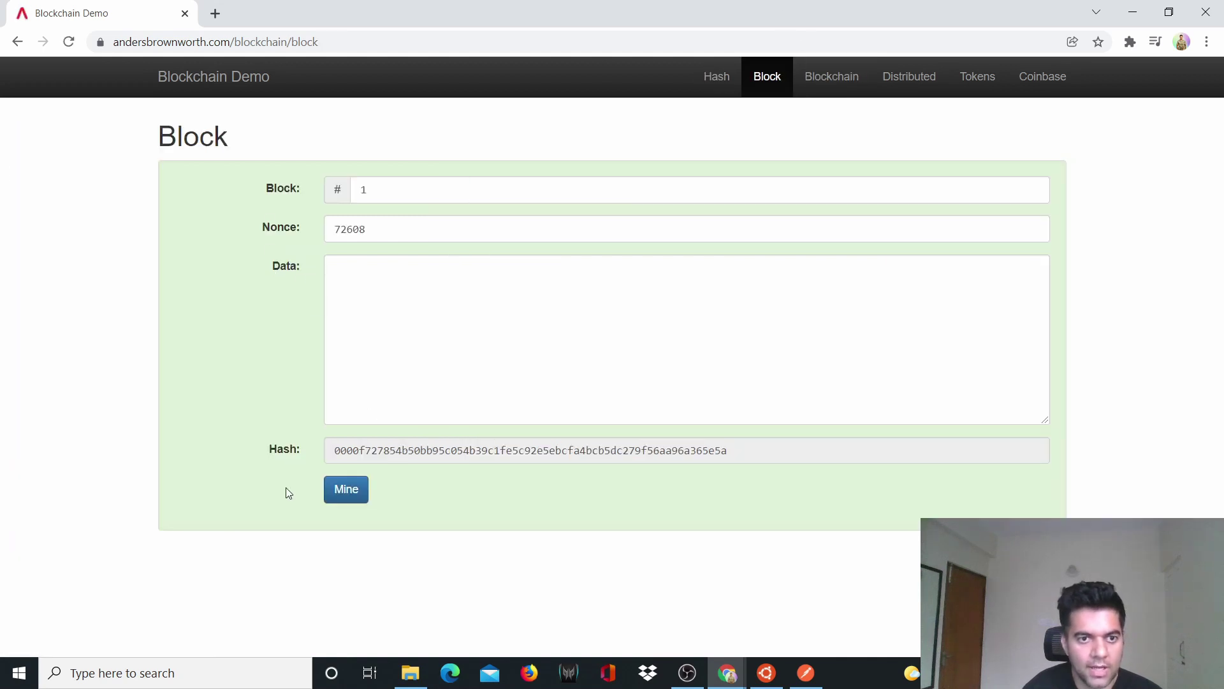
click(827, 77)
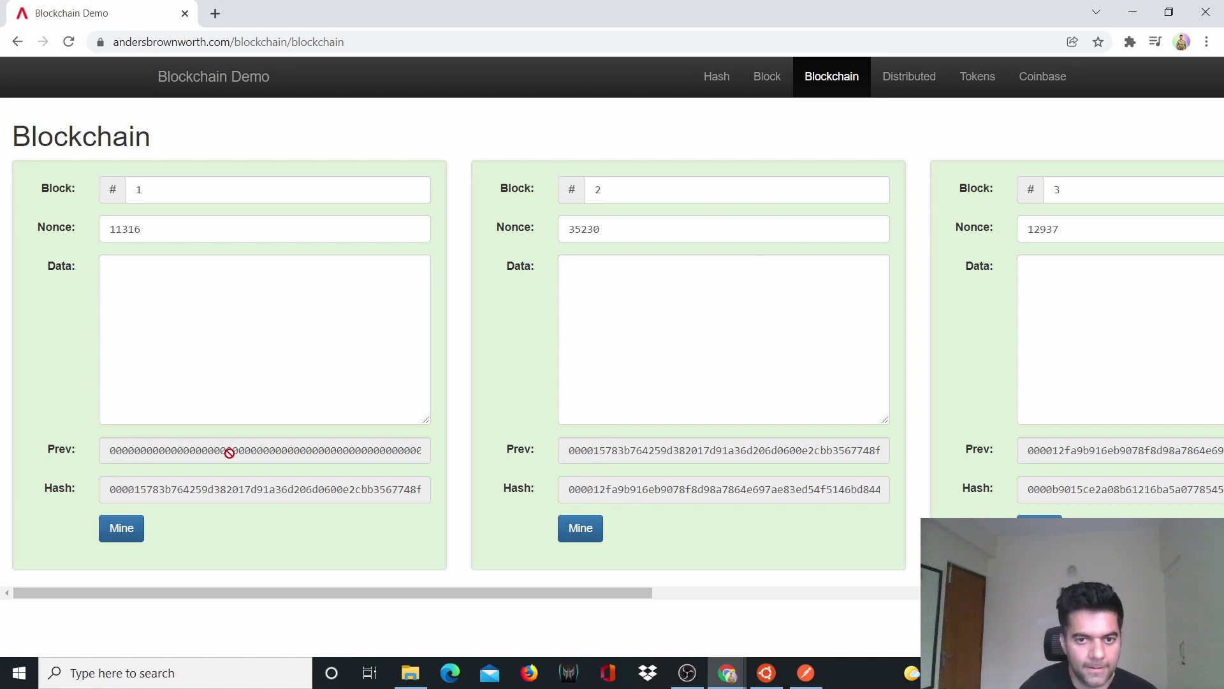
click(185, 301)
text(vfdv)
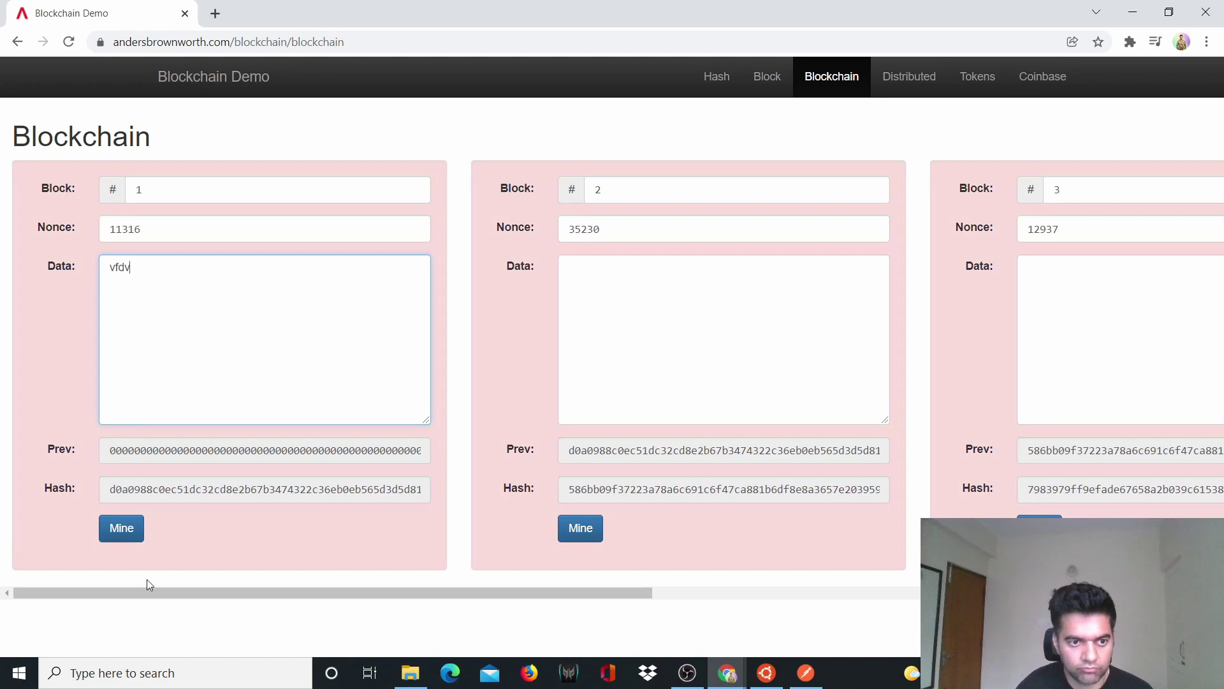
key(BackSpace)
key(BackSpace)
key(BackSpace)
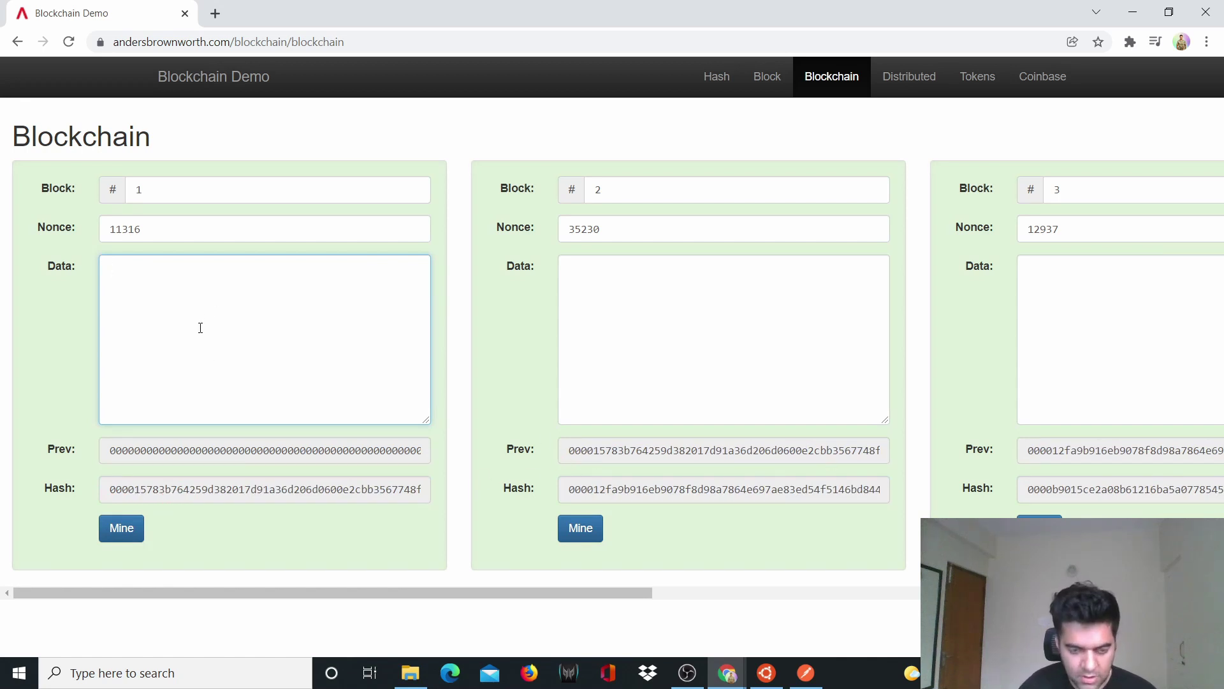
- Enter "ghjghjg" as block 1's data and mine blocks 1 through 5 of the chain in order
text(ghjghjg)
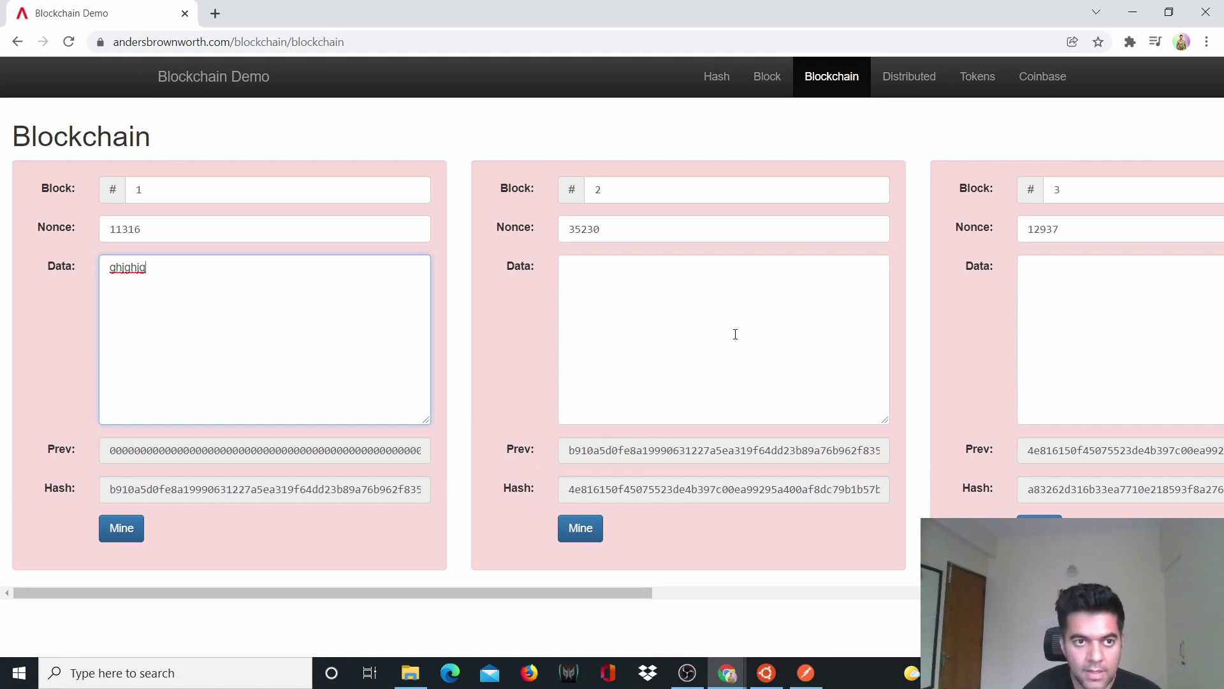
click(120, 530)
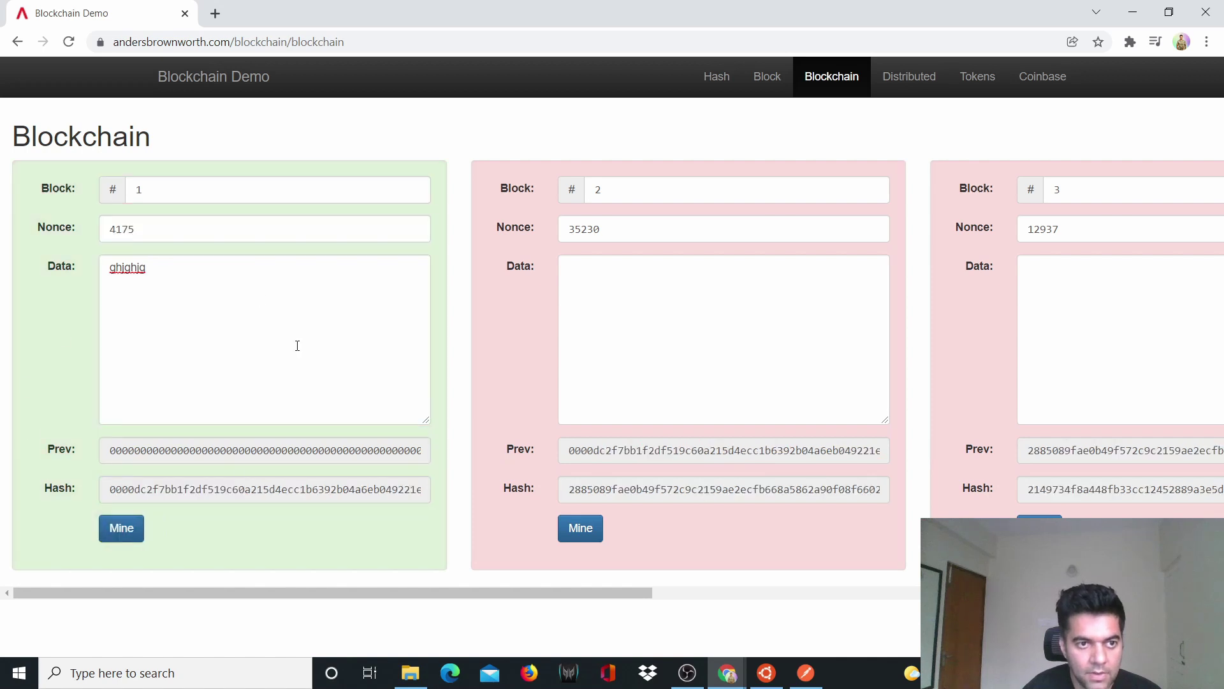
click(579, 536)
drag(644, 593, 756, 584)
click(676, 528)
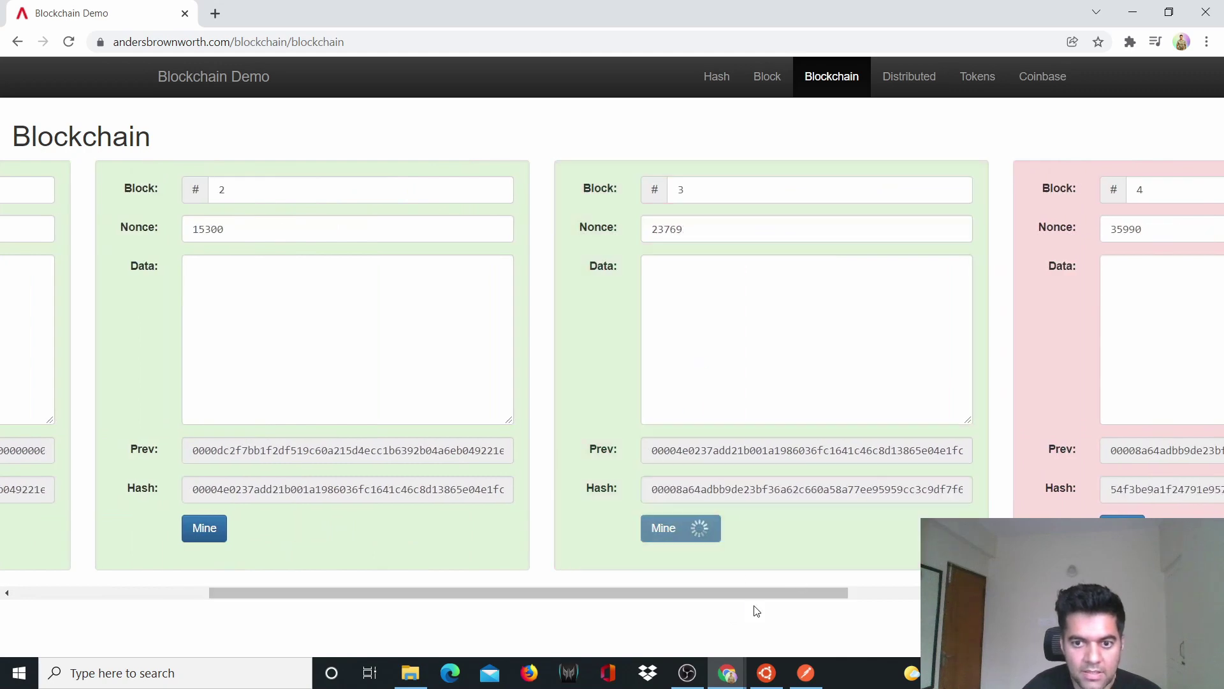
drag(664, 602, 858, 609)
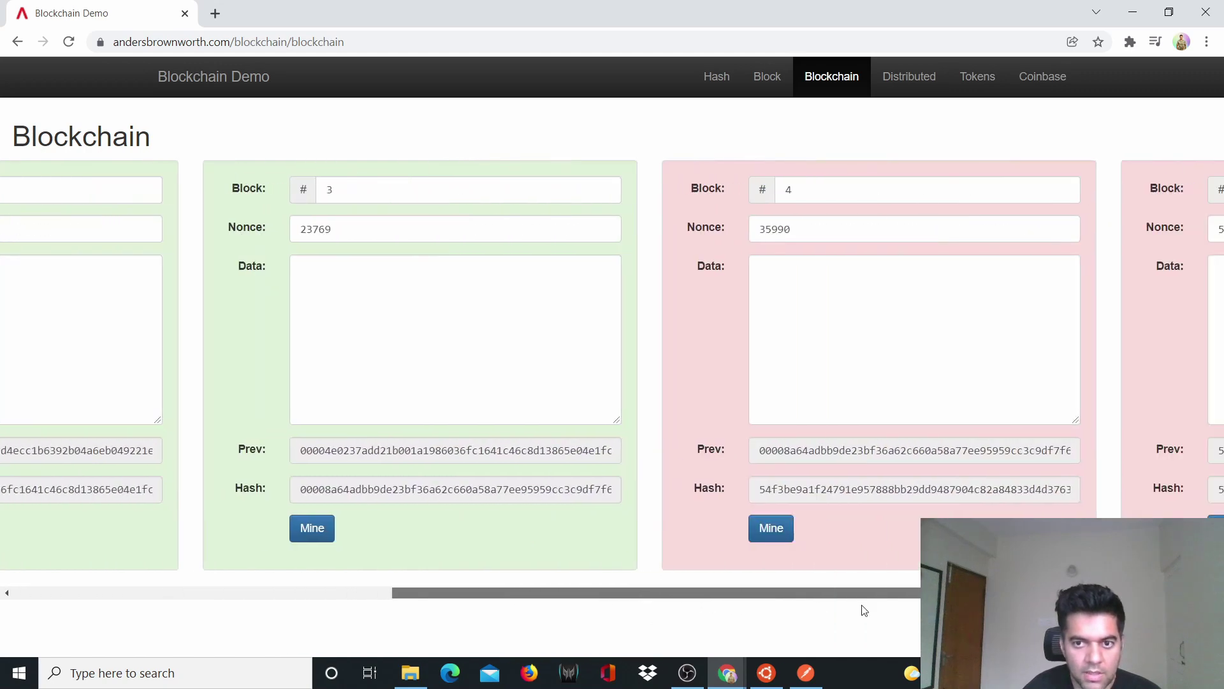
click(695, 528)
drag(730, 595, 275, 620)
click(889, 529)
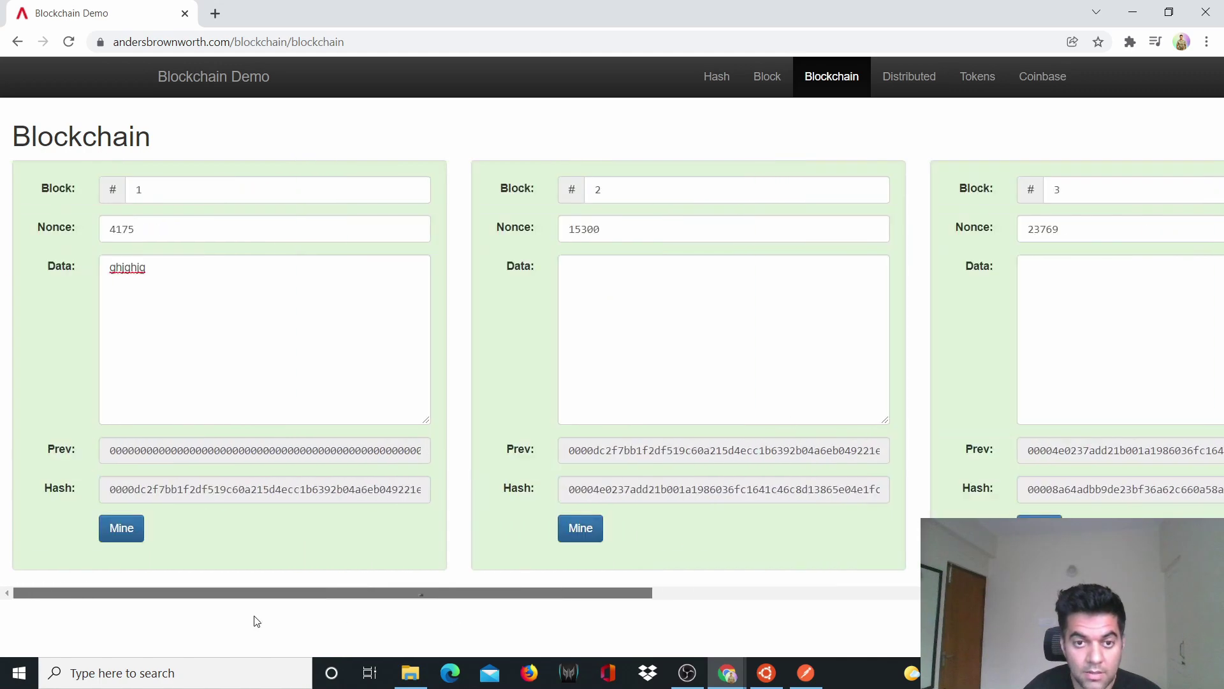
- Add two sender-to-recipient transfer lines below block 1's existing data, the first for 30 bitcoins and the second for 40 bitcoins
click(195, 334)
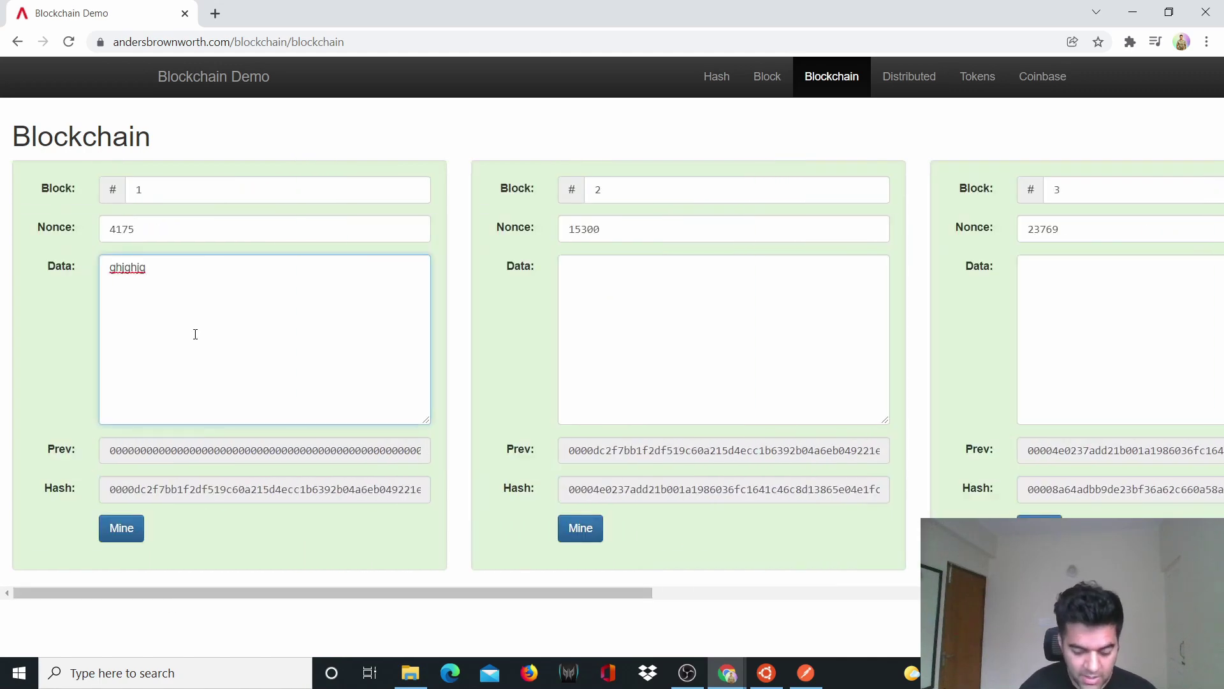
key(Return)
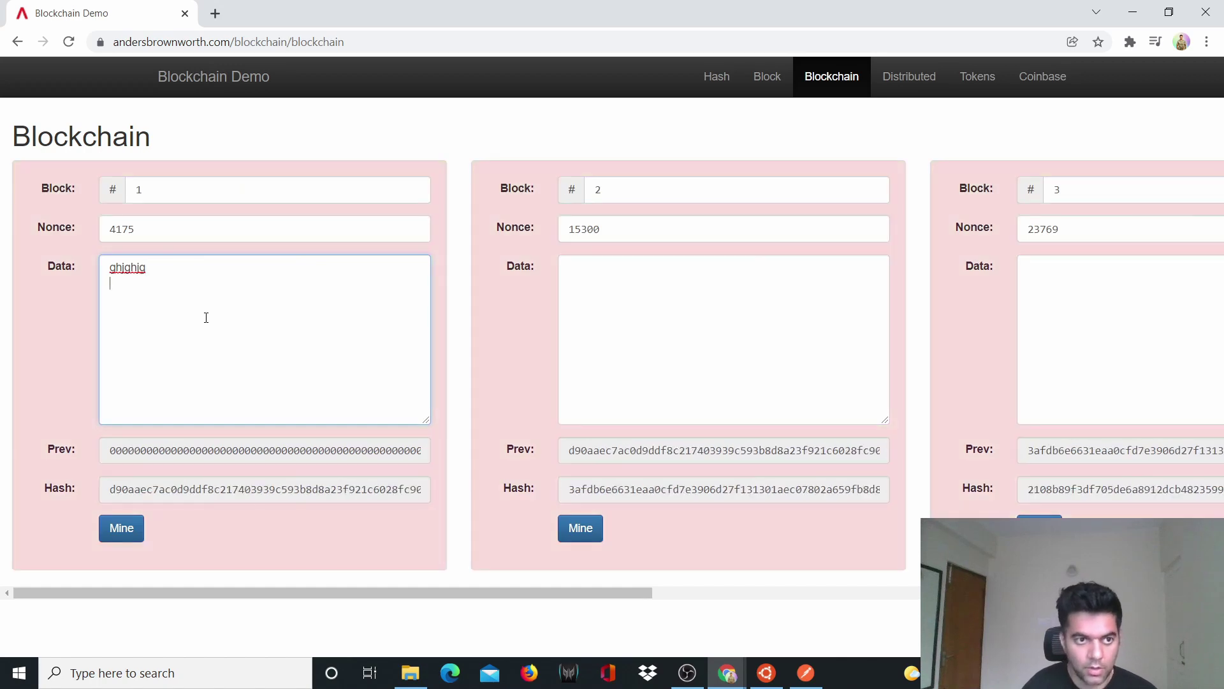
text(akhil -> )
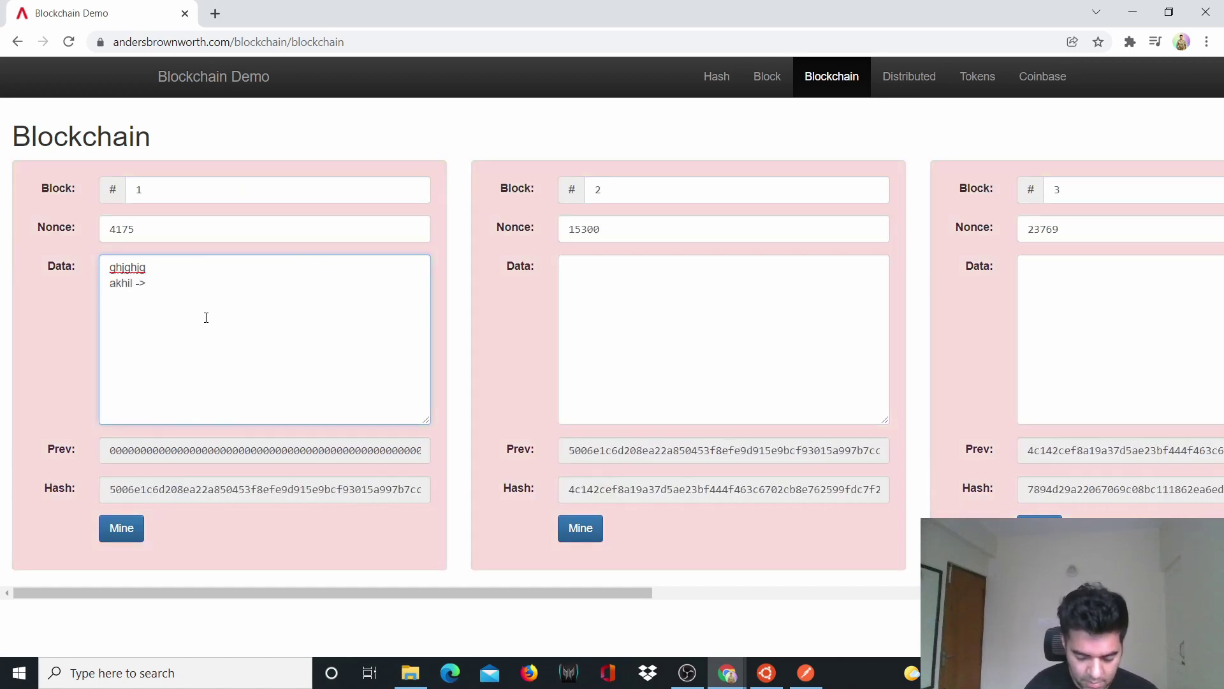
text(robert -> 30 bitcoins)
key(Return)
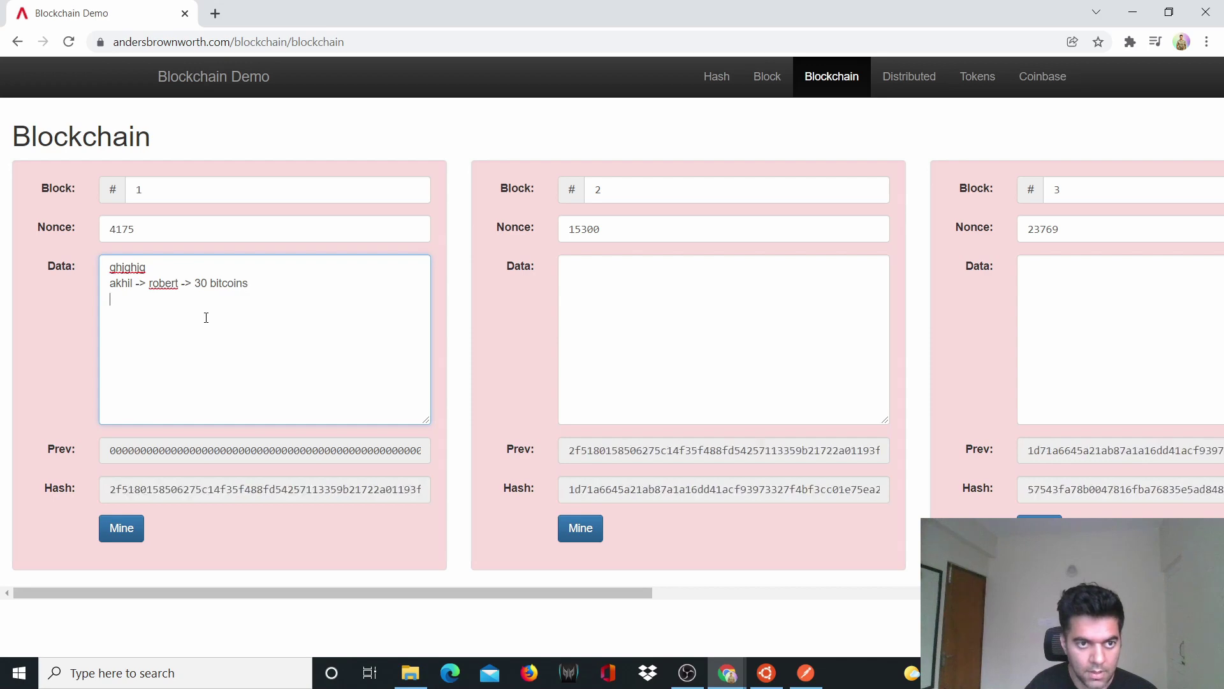
text(robert -> rupert -> 40 bito)
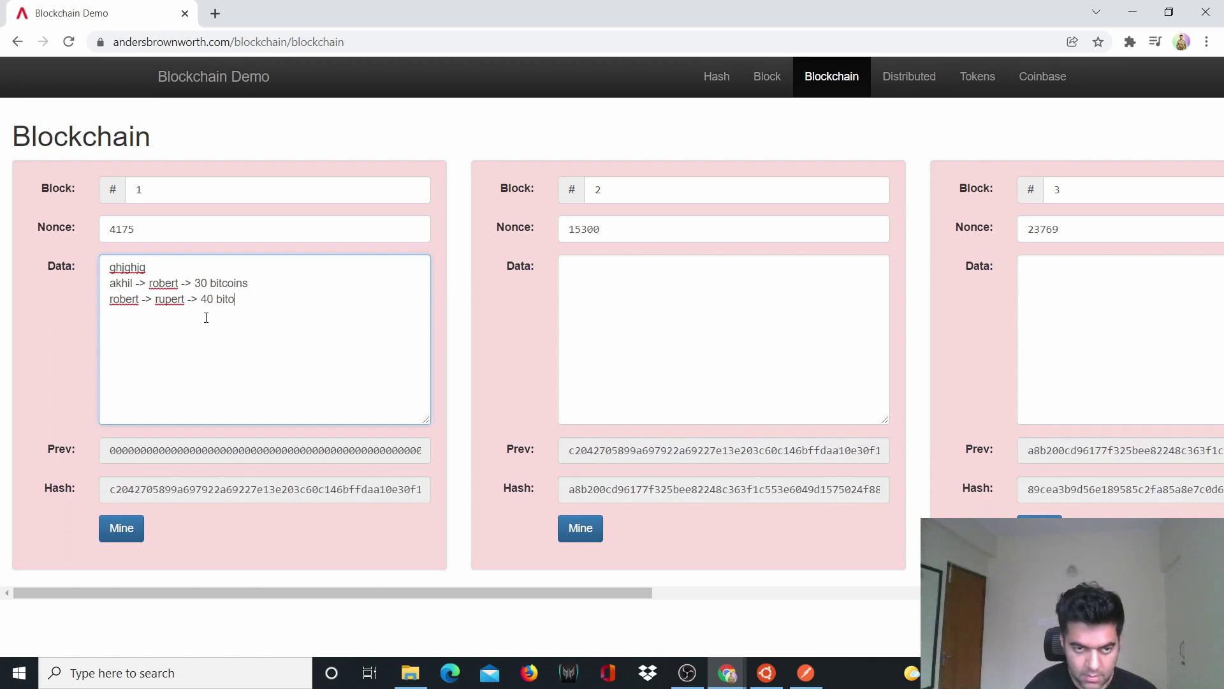
key(BackSpace)
text(coin)
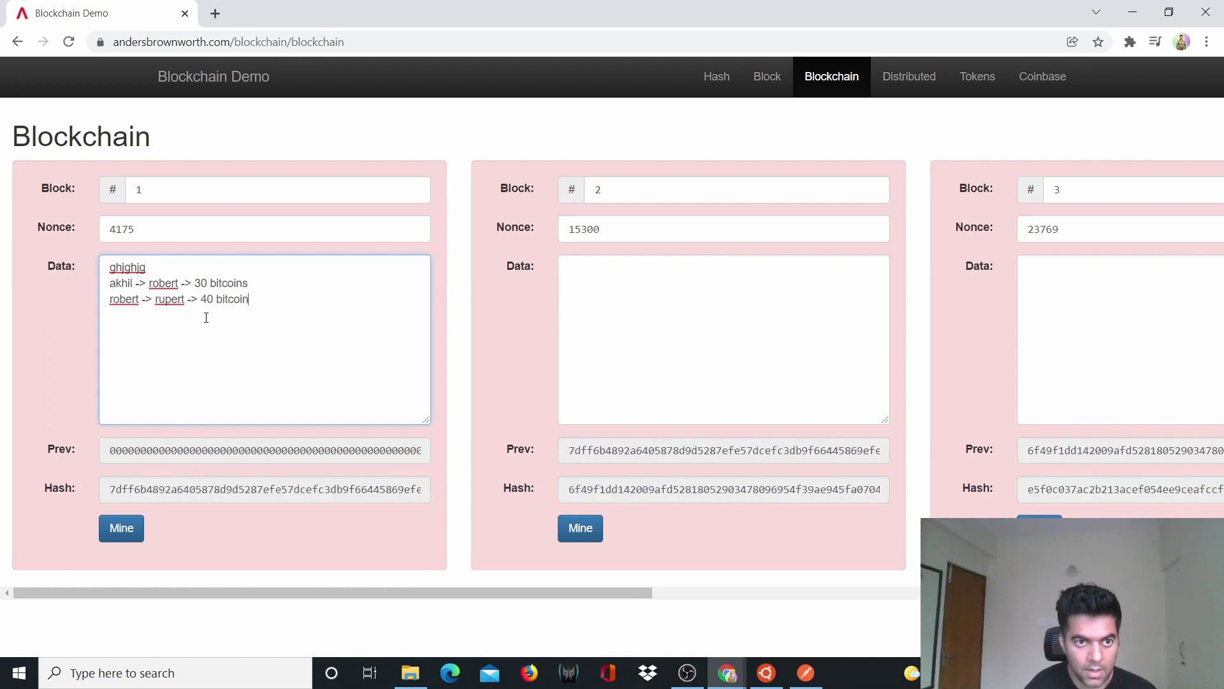
text(s)
- Re-mine the whole chain from block 1 through block 5 with the added transfer lines
click(121, 528)
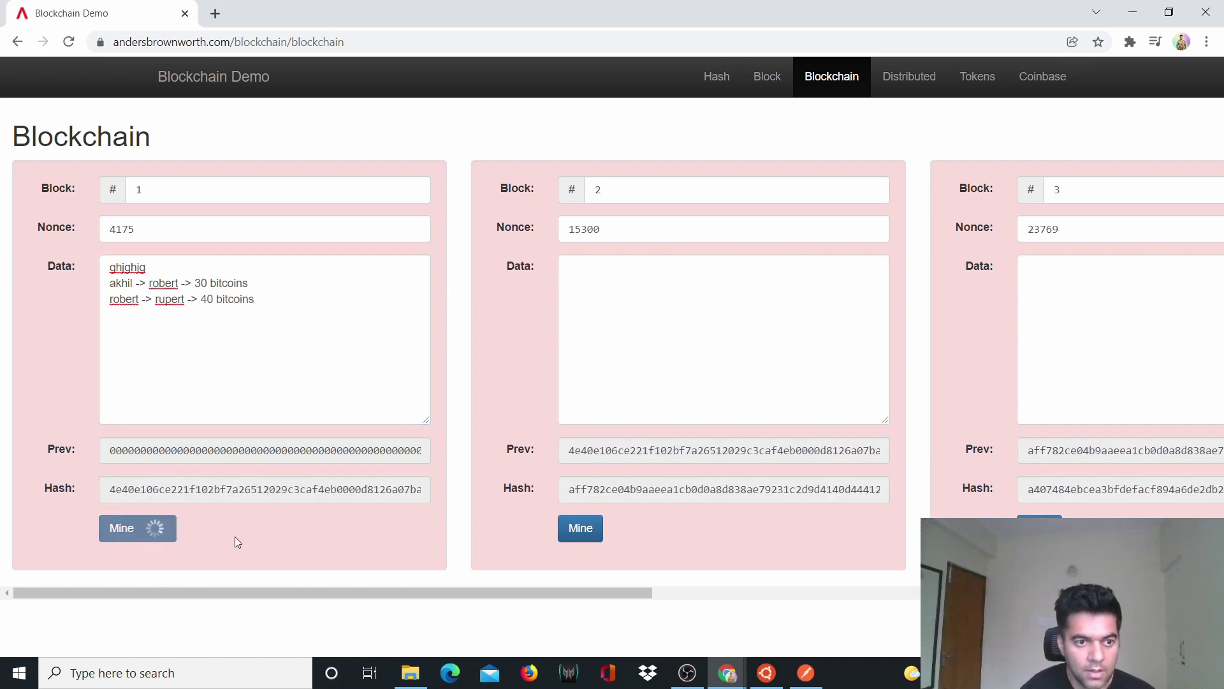
click(581, 528)
click(1039, 528)
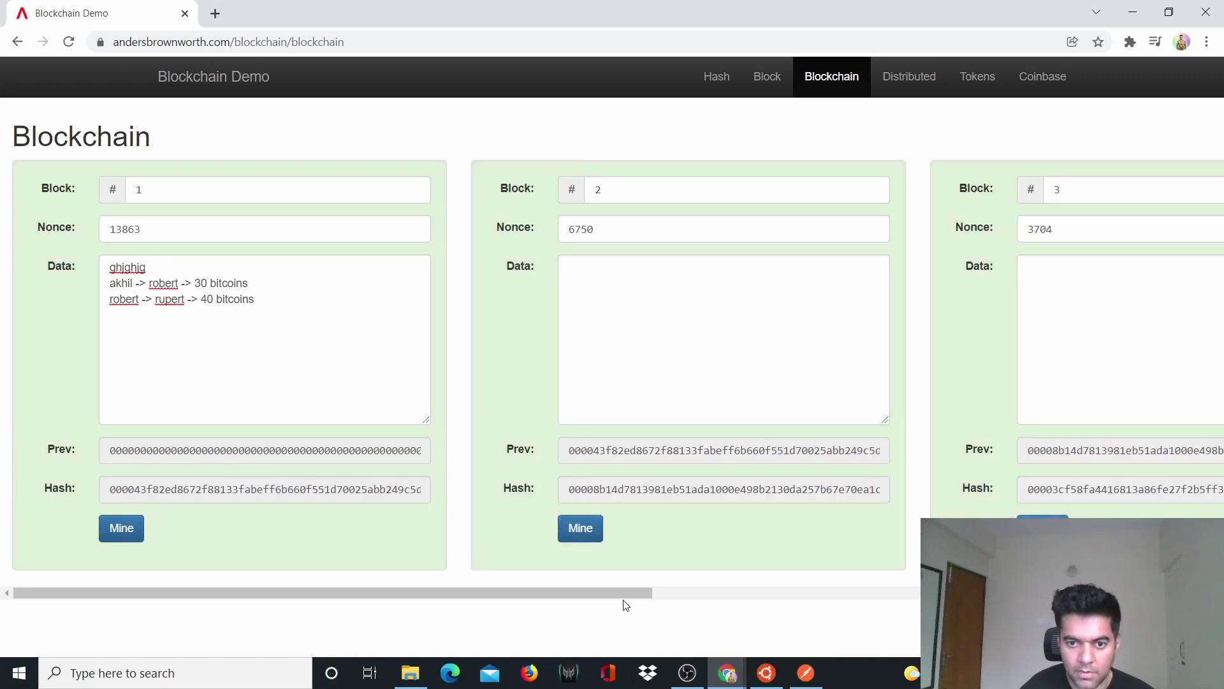
scroll(623, 601, right, 2)
scroll(861, 593, right, 10)
click(805, 528)
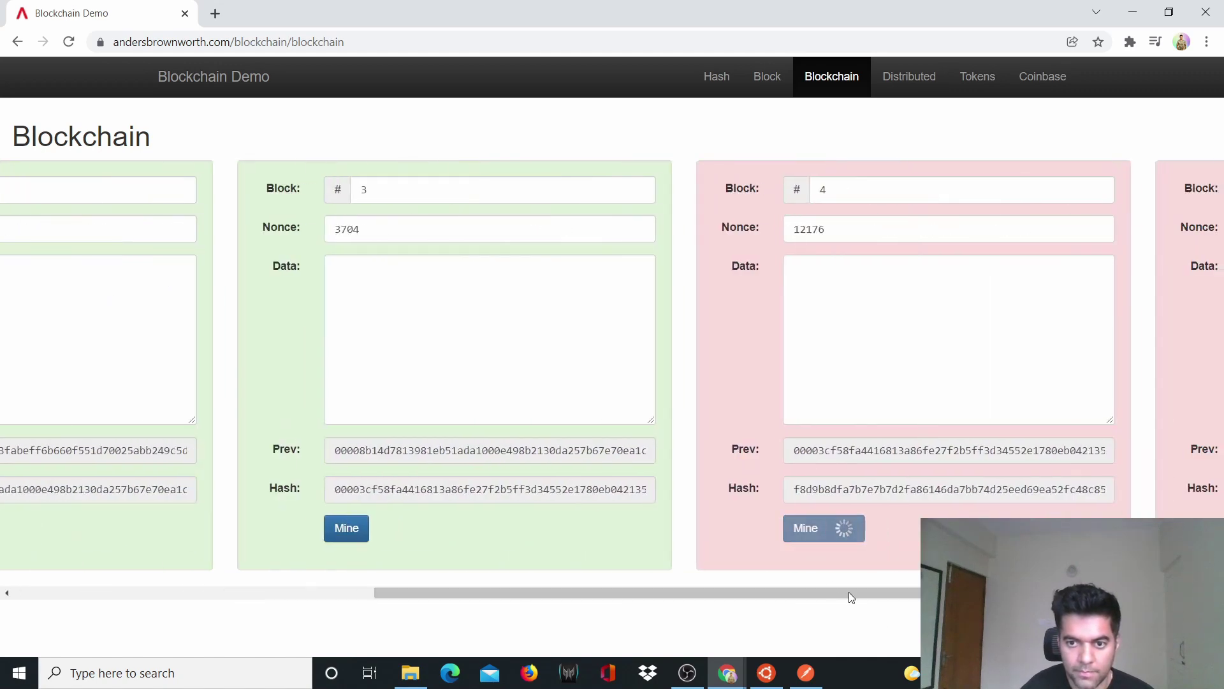
drag(849, 593, 1045, 593)
click(886, 528)
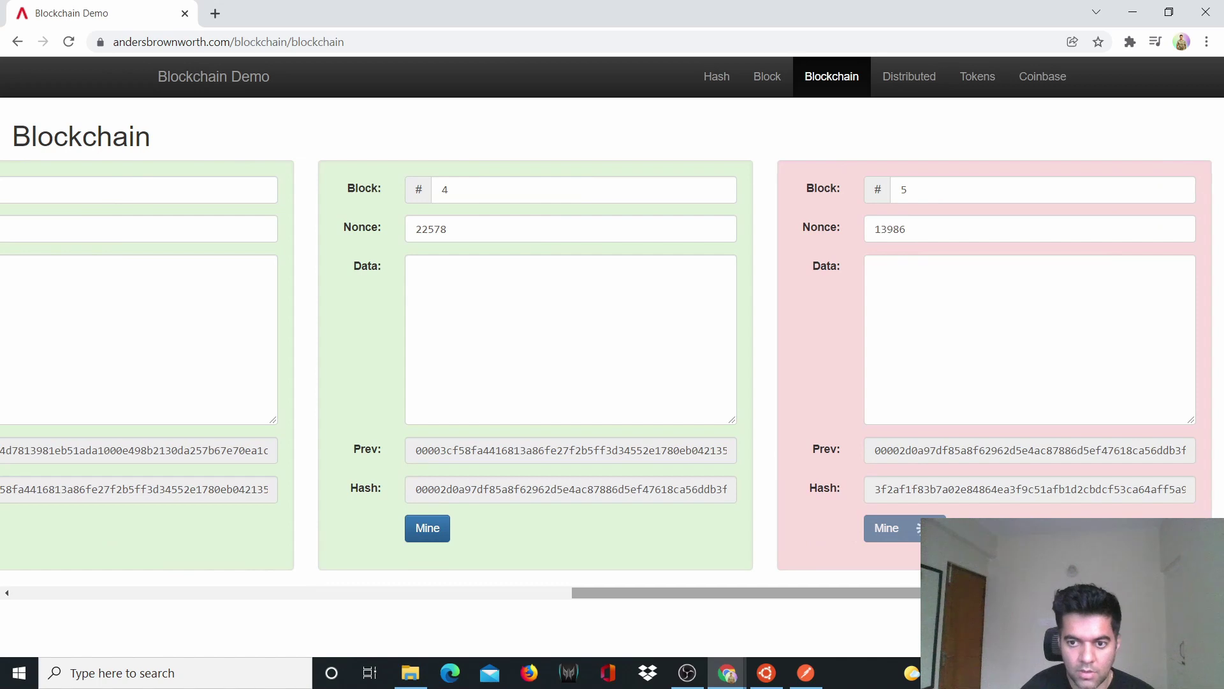
- Change the second transfer line in block 1's data to 400 bitcoins
drag(886, 593, 186, 606)
click(267, 306)
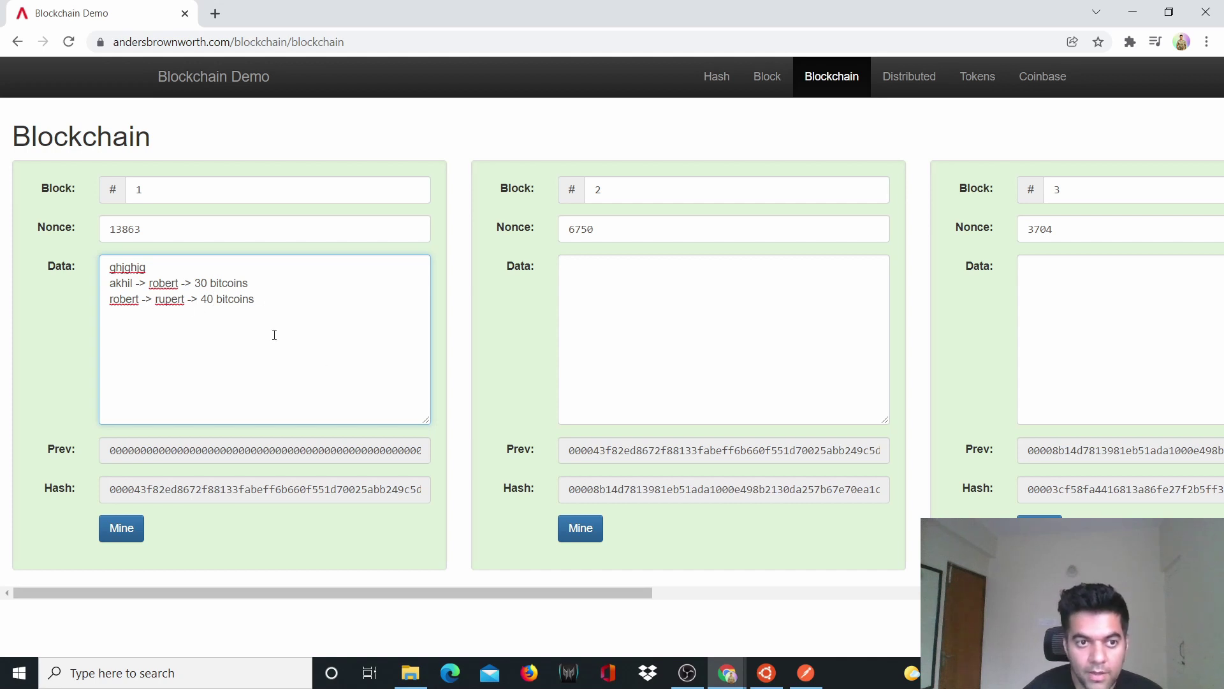
text(0)
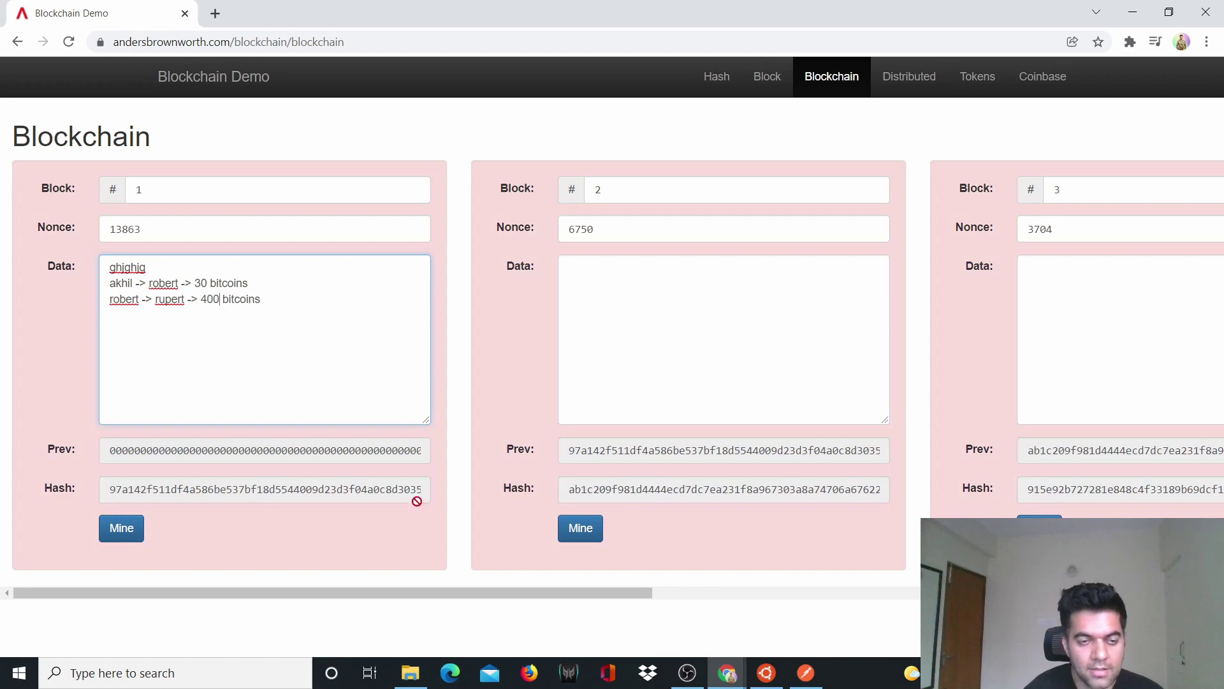
drag(319, 594, 241, 637)
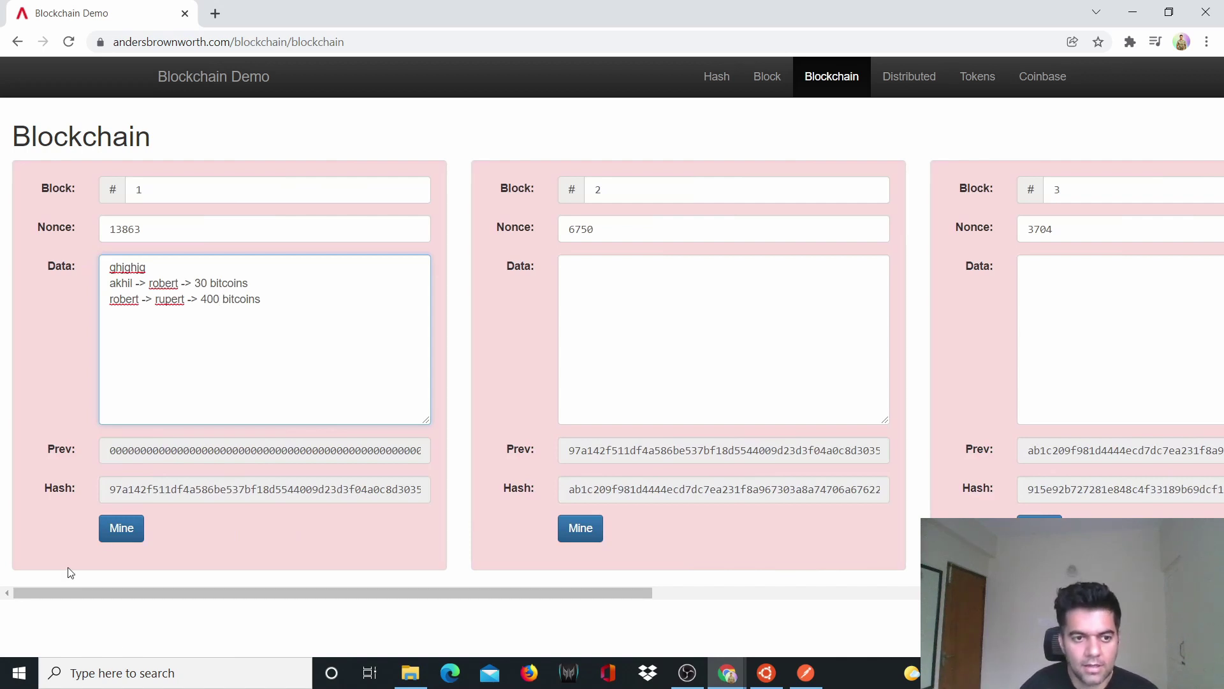
- Re-mine blocks 1 through 5 of the chain in order and review the blocks from end to end
click(120, 530)
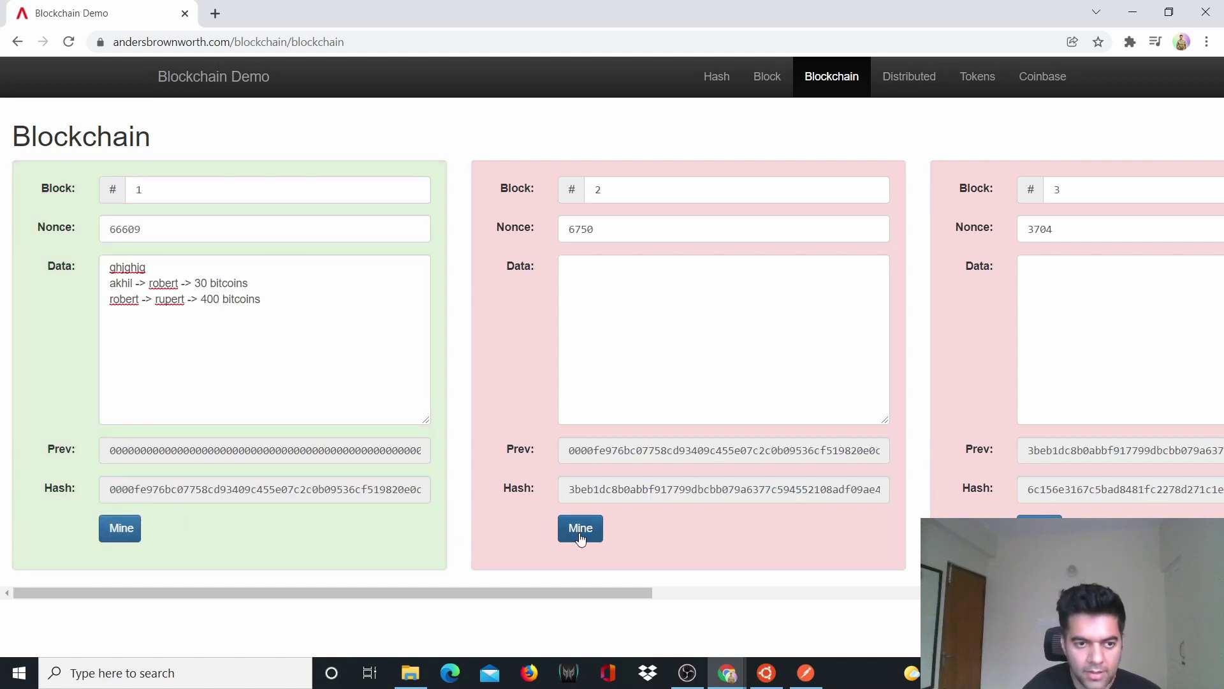
click(579, 529)
drag(572, 591, 880, 593)
click(486, 534)
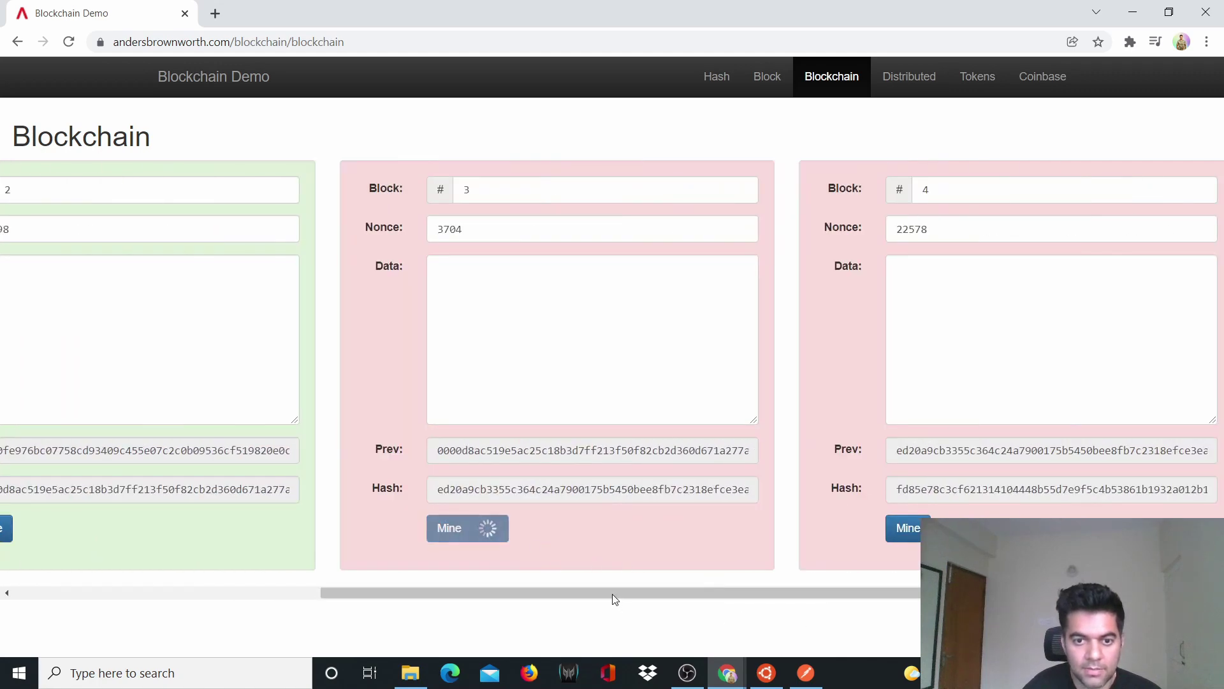
drag(613, 596, 757, 608)
click(639, 528)
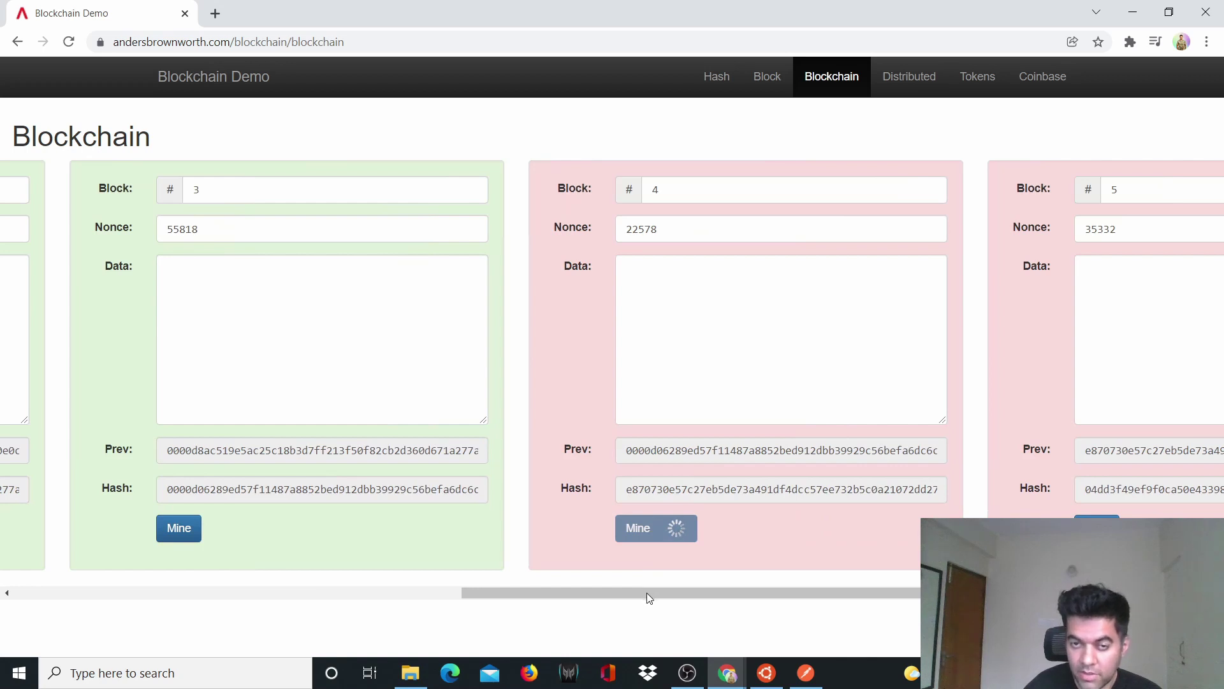
drag(649, 598, 761, 606)
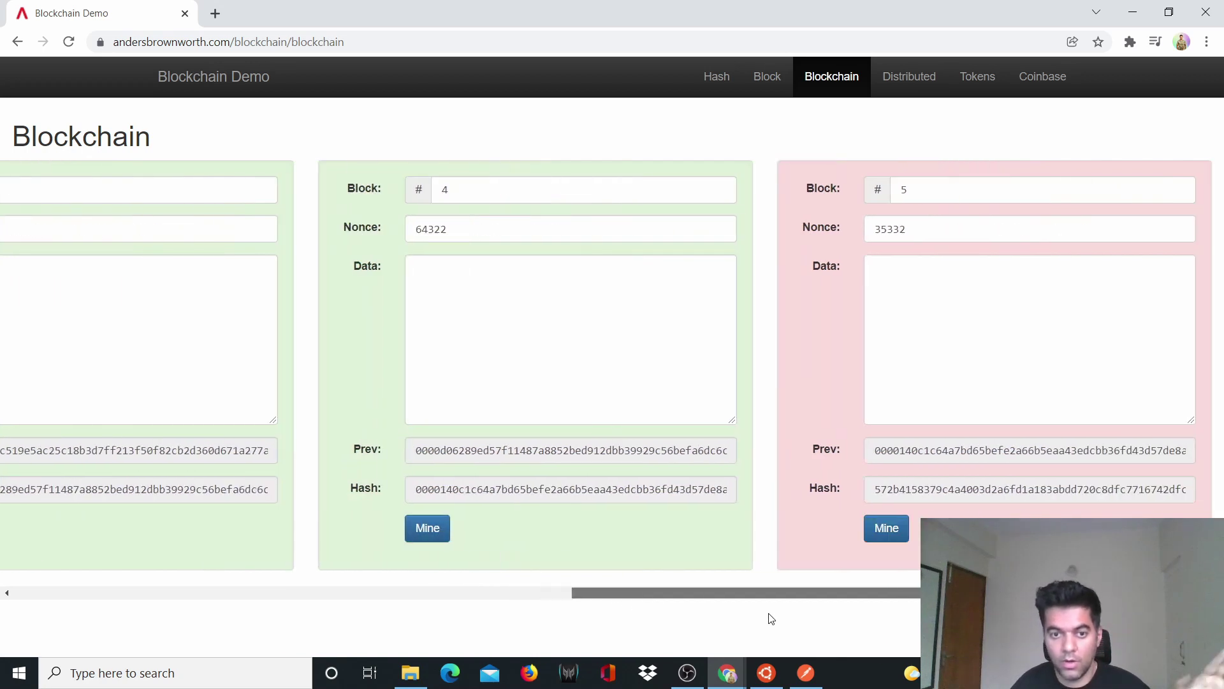
click(887, 528)
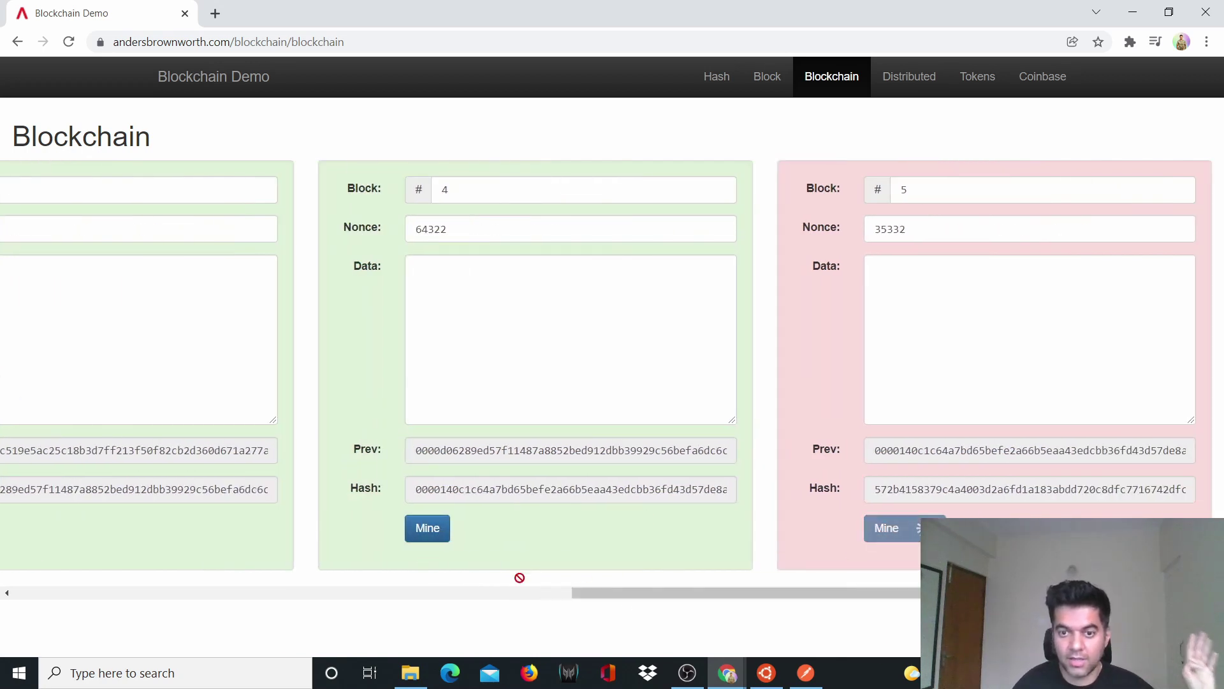
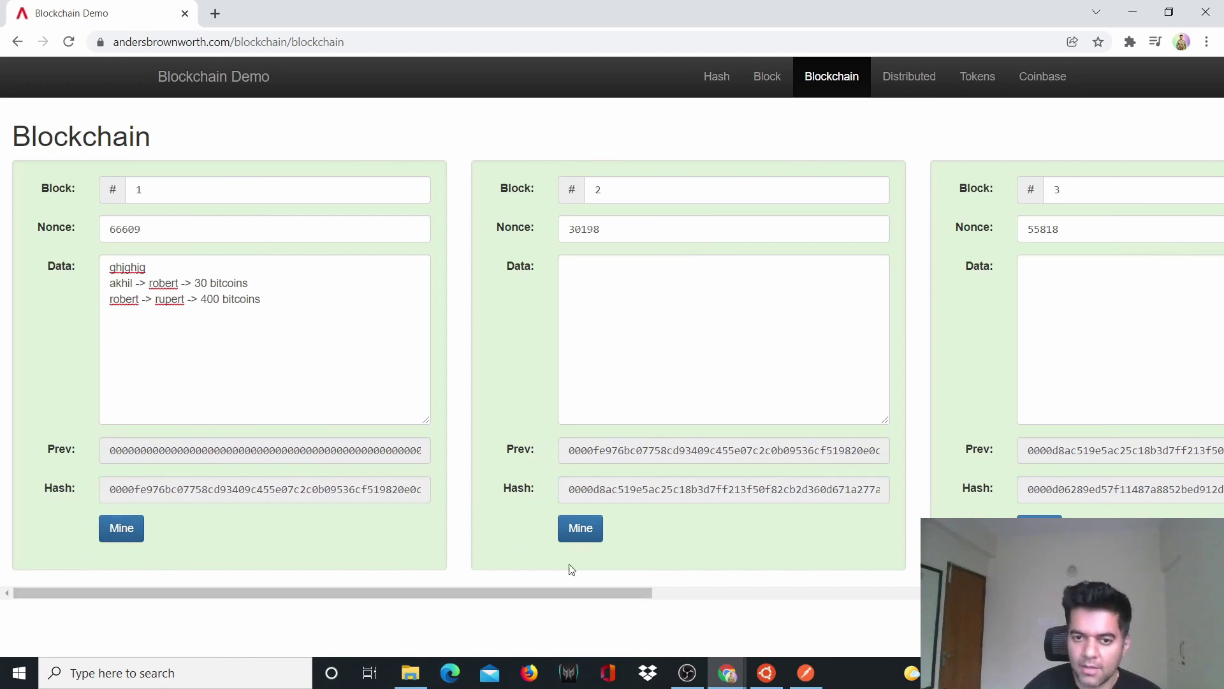
drag(410, 593, 968, 593)
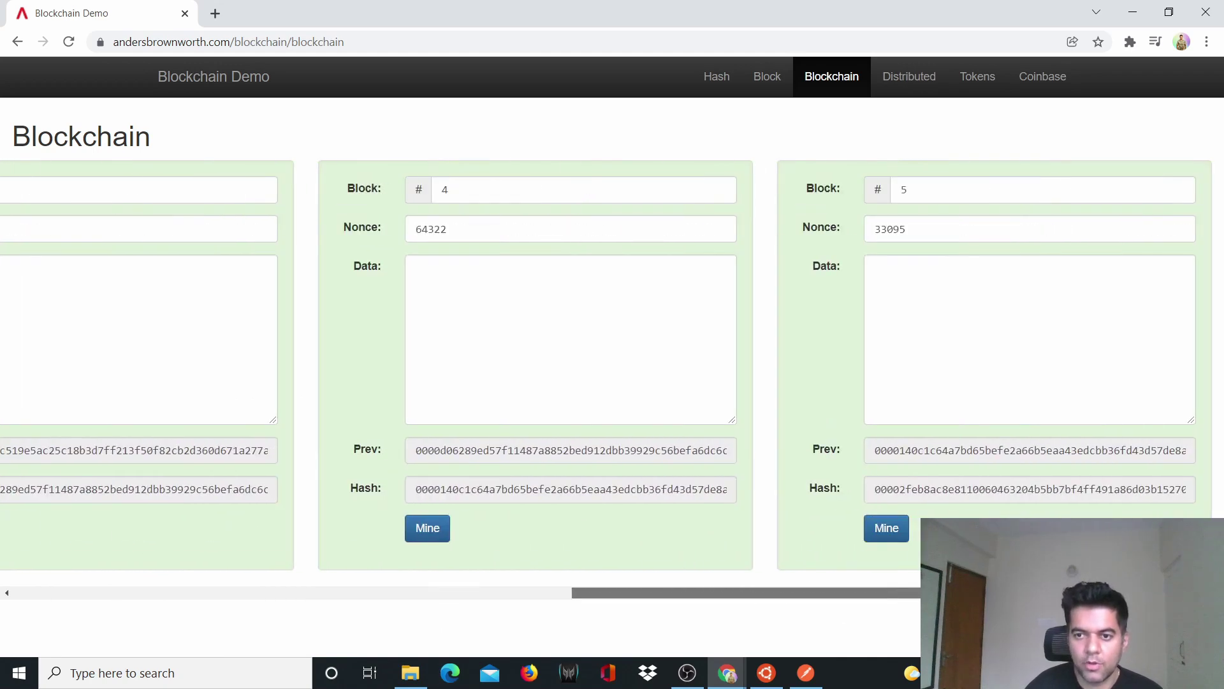
drag(851, 593, 38, 482)
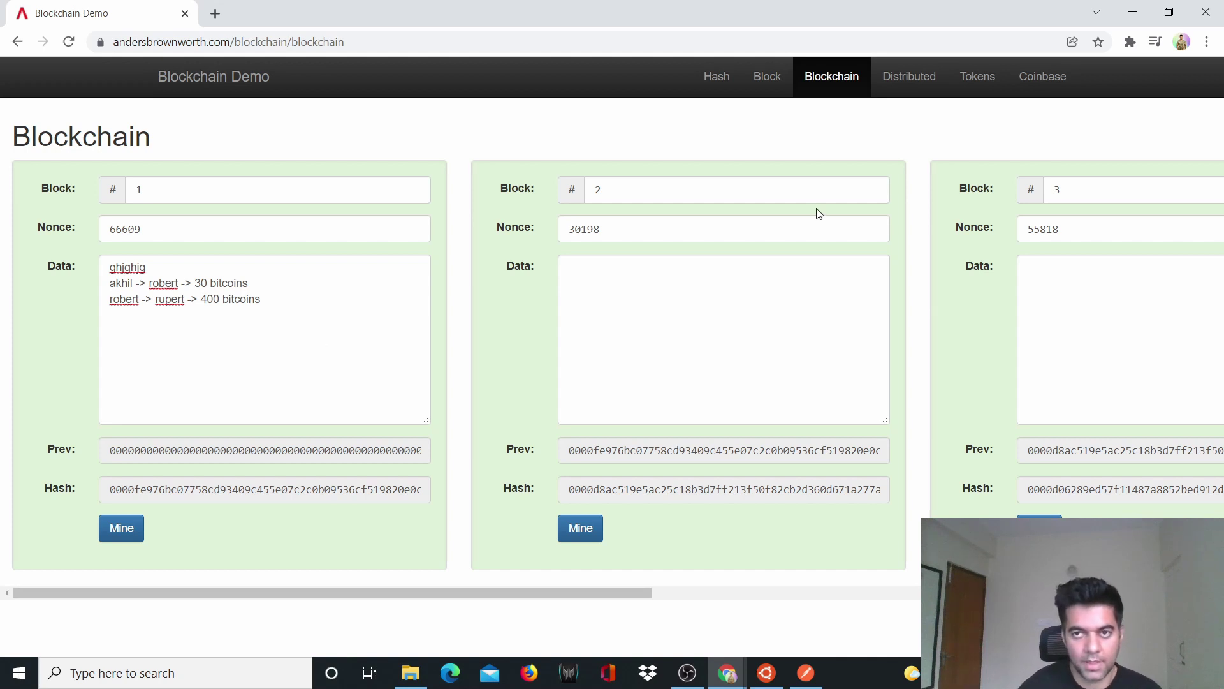
- Open the Distributed blockchain page and highlight the heading of Peer A's chain
click(910, 76)
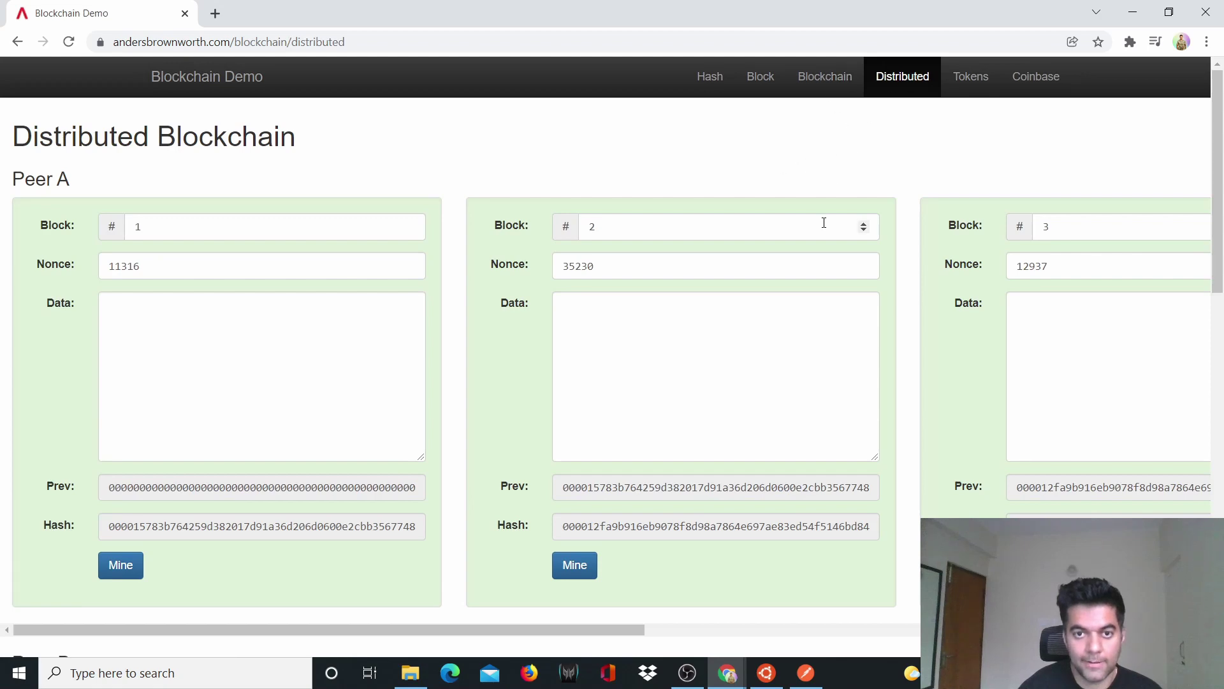
scroll(746, 374, down, 2)
scroll(746, 373, up, 2)
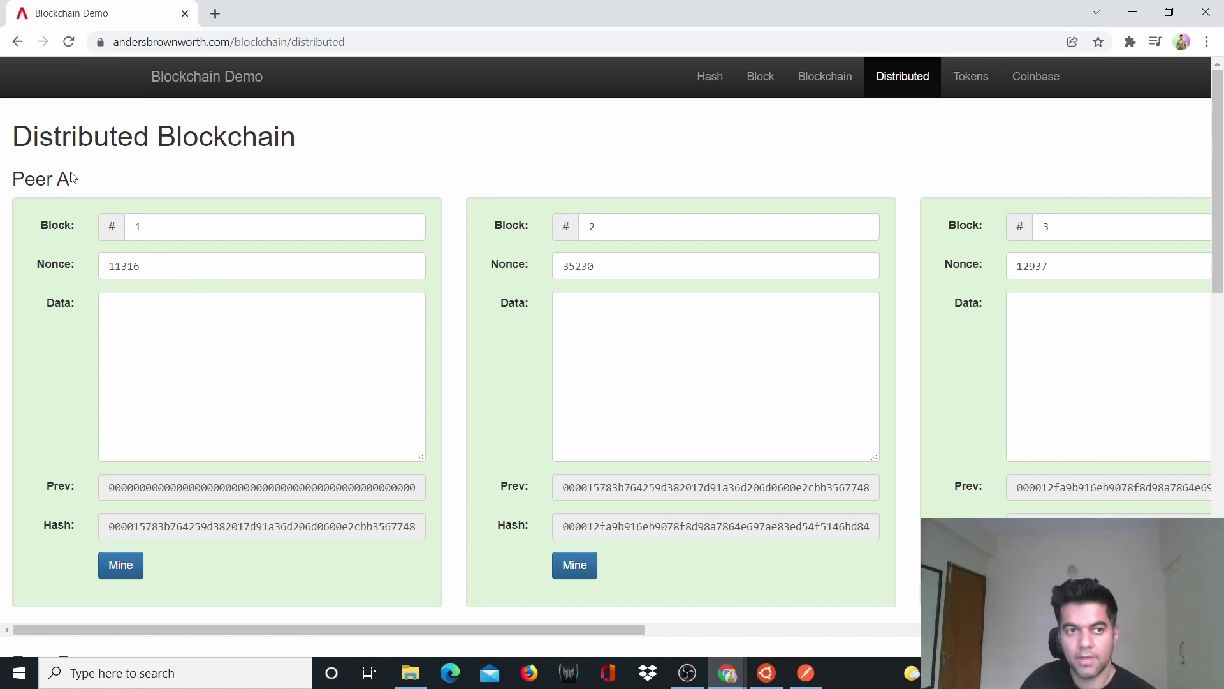
drag(71, 177, 7, 185)
click(93, 189)
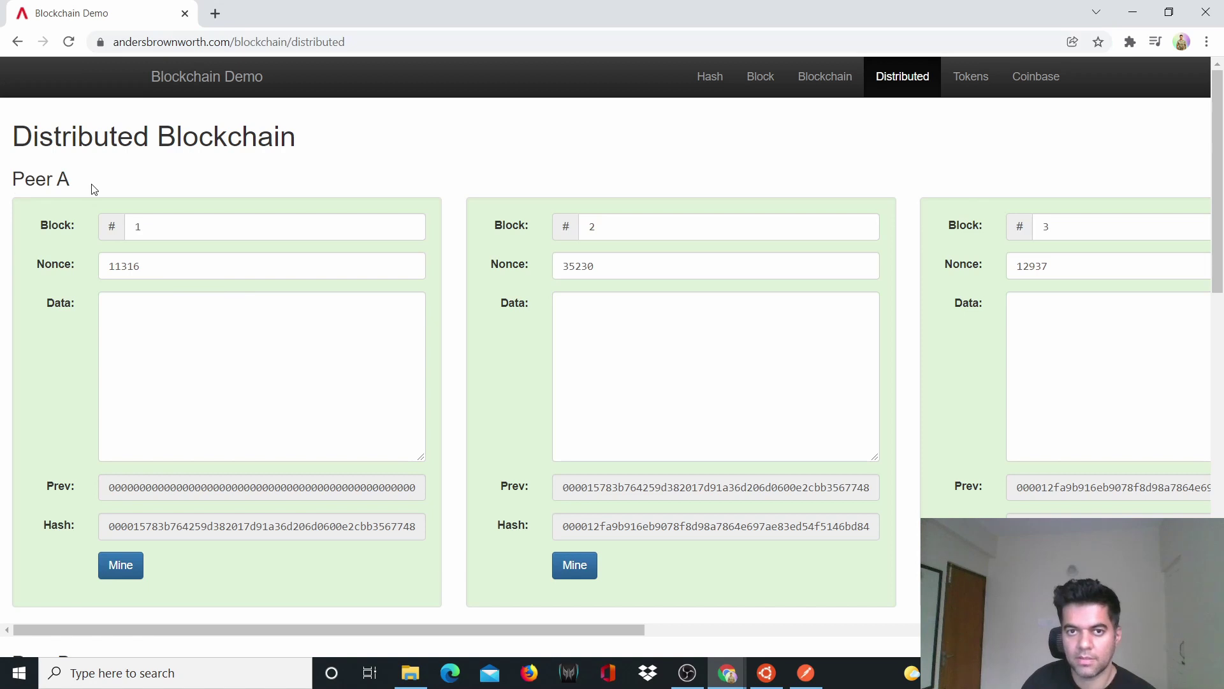
drag(81, 199, 62, 183)
click(5, 200)
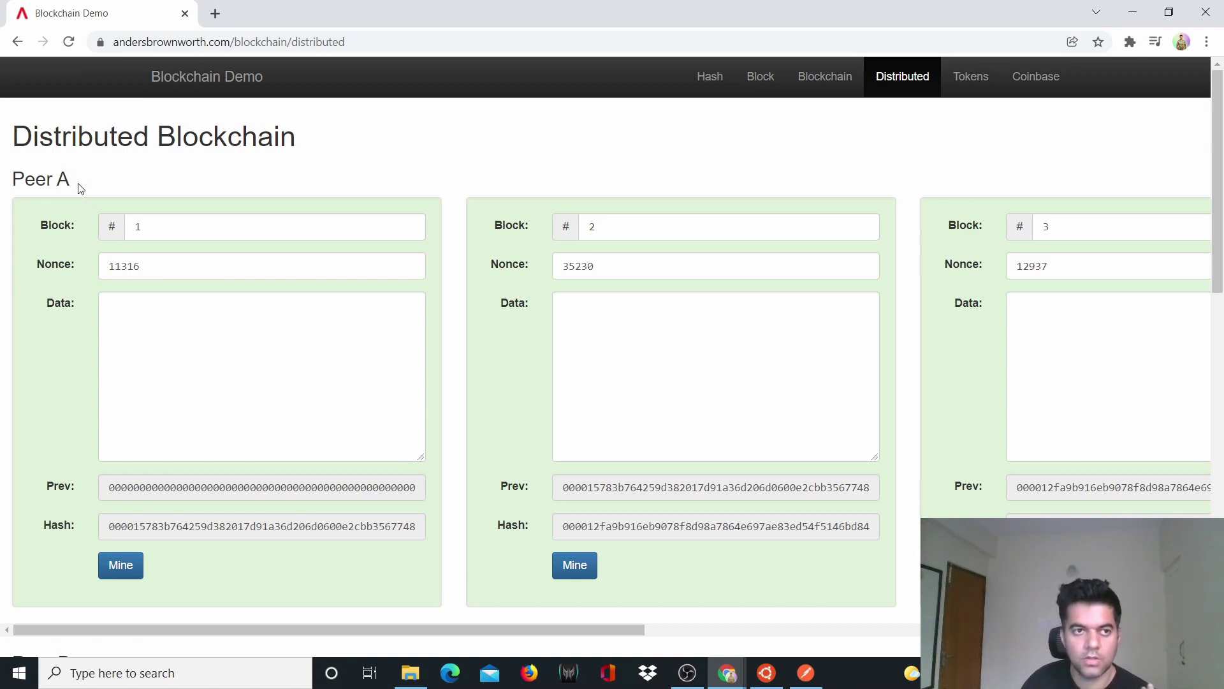
drag(83, 186, 13, 193)
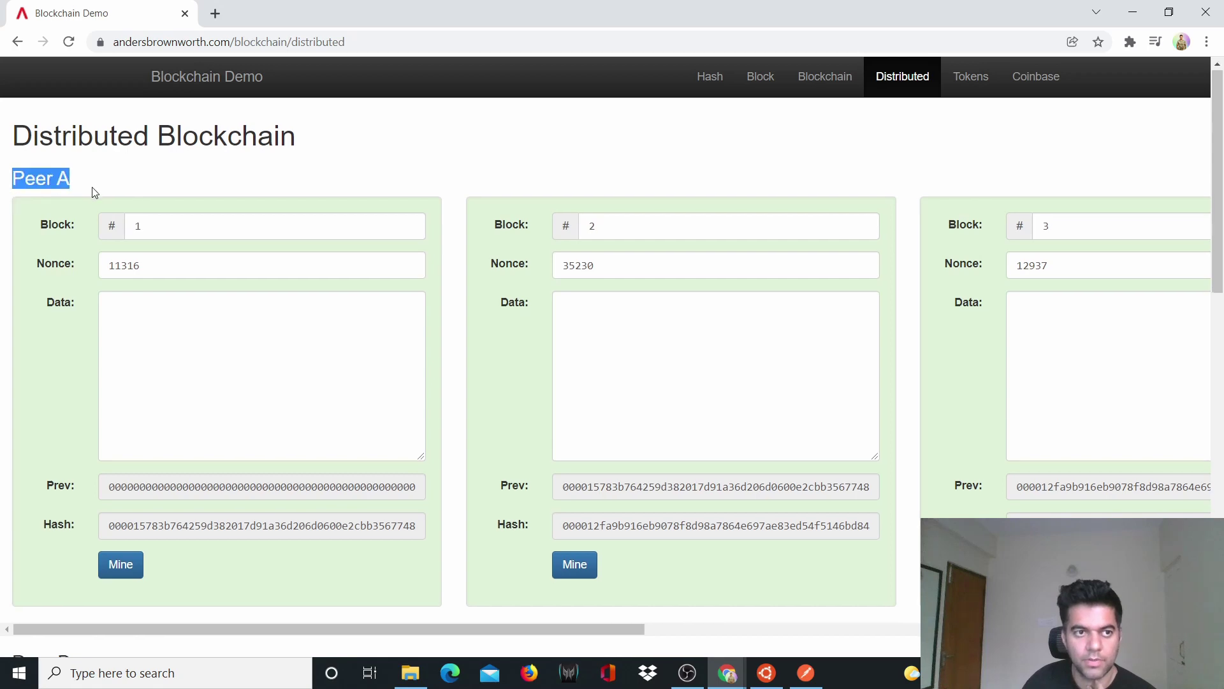
- Examine the chain copies held by Peer B and Peer C and compare them with Peer A's
scroll(94, 188, down, 5)
drag(85, 338, 4, 341)
scroll(191, 383, down, 8)
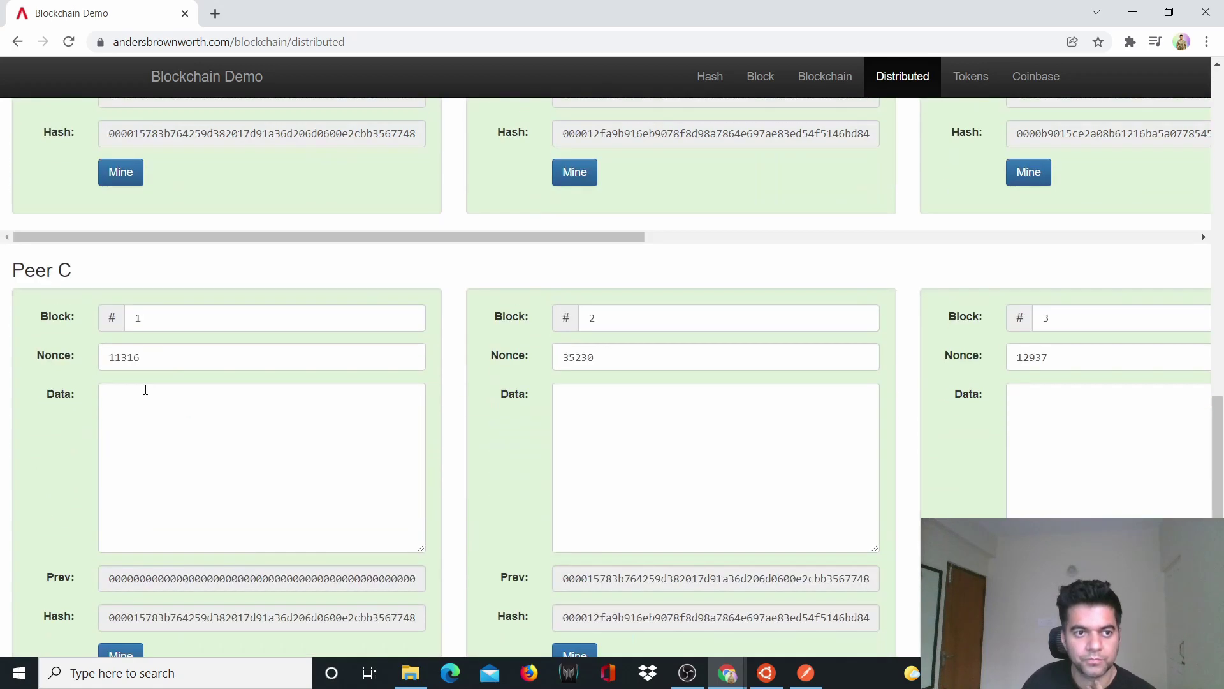
drag(100, 273, 3, 270)
click(152, 274)
scroll(246, 380, down, 1)
scroll(246, 382, up, 15)
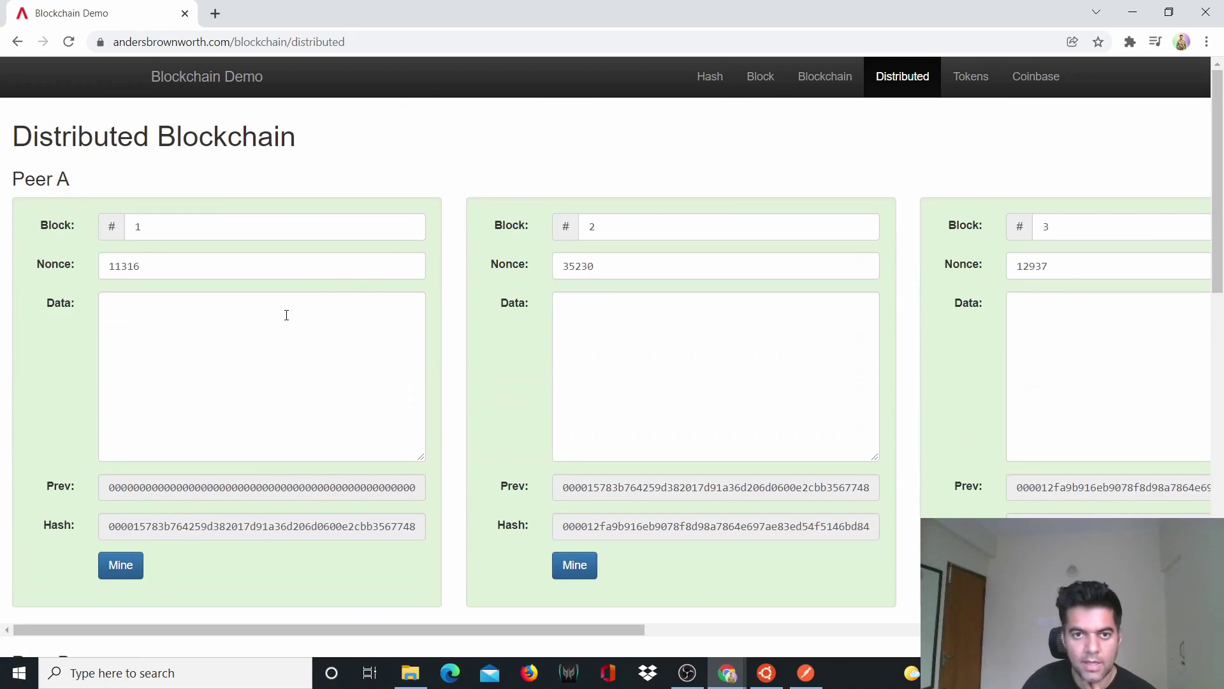
scroll(286, 315, down, 2)
scroll(274, 347, down, 4)
scroll(275, 347, up, 12)
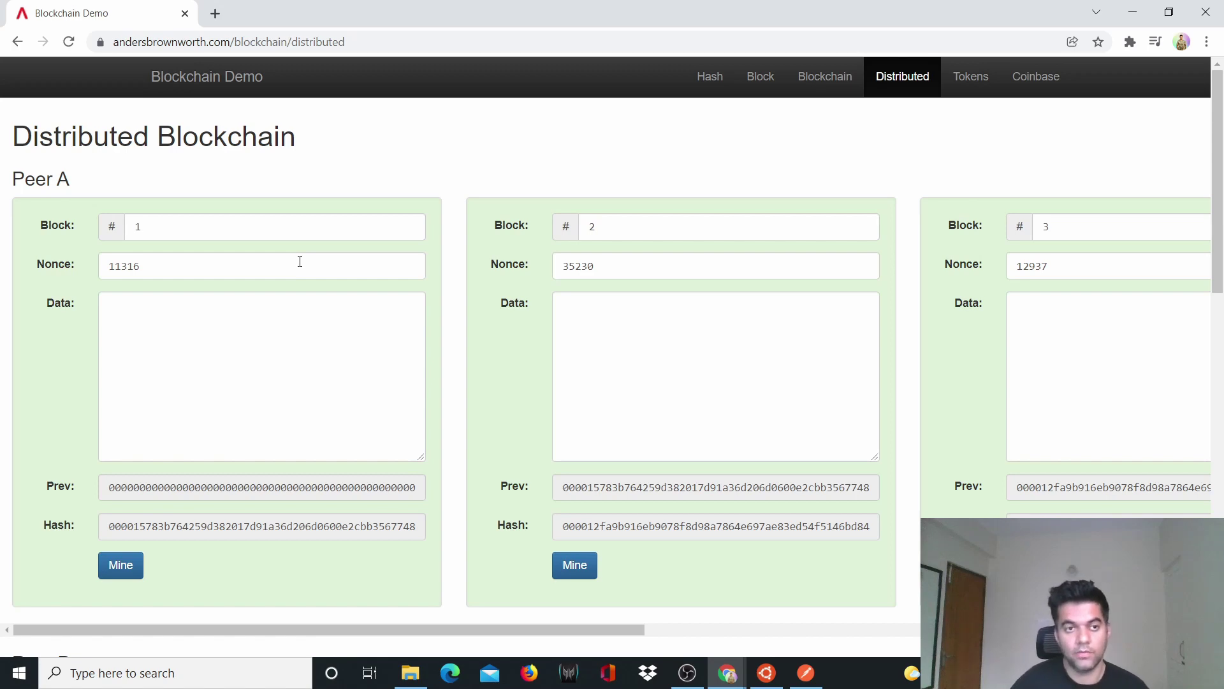
- Enter "sdfgdf" as the data of block 1 in Peer A's chain and check Peer B's copy against it
text(sdfgdf)
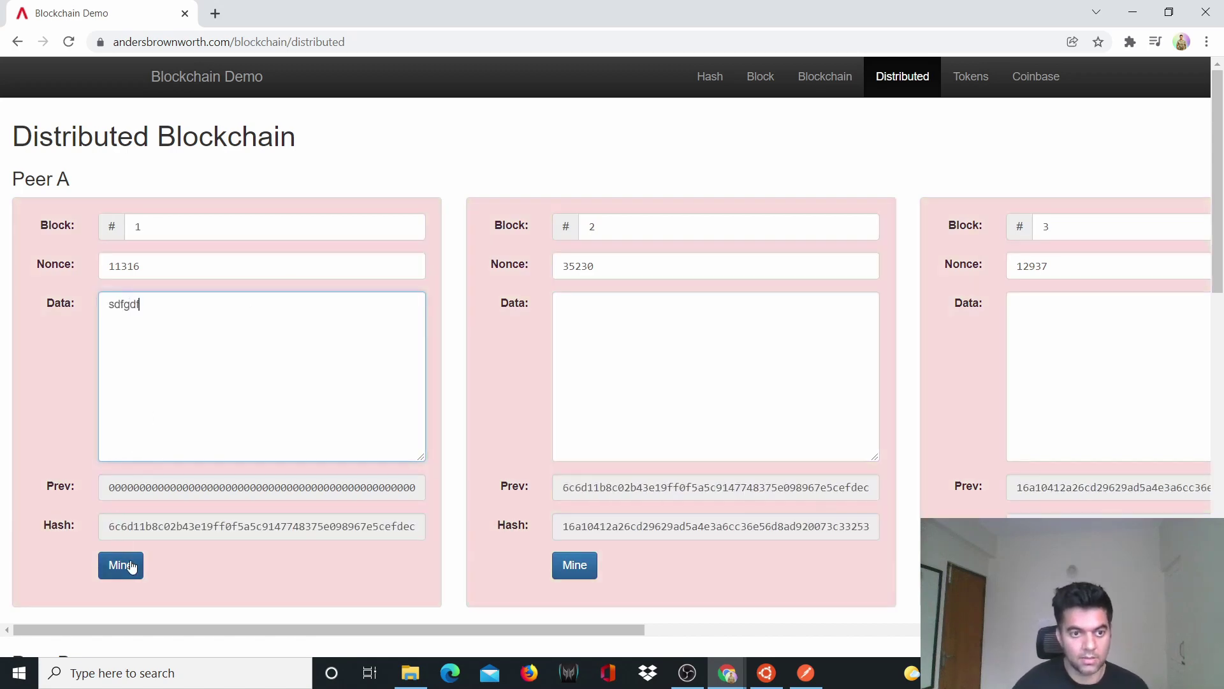
drag(363, 629, 360, 533)
scroll(510, 400, down, 7)
scroll(246, 364, up, 5)
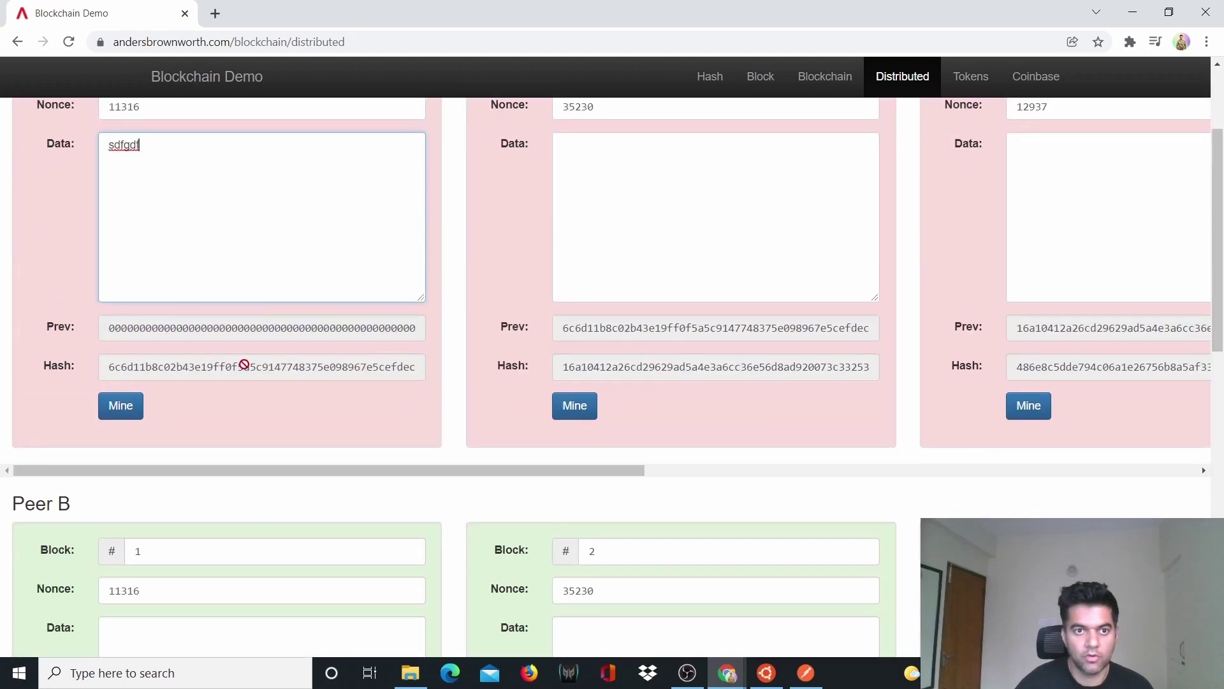
scroll(220, 580, up, 3)
- Mine blocks 1 through 5 of Peer A's chain in order
click(121, 565)
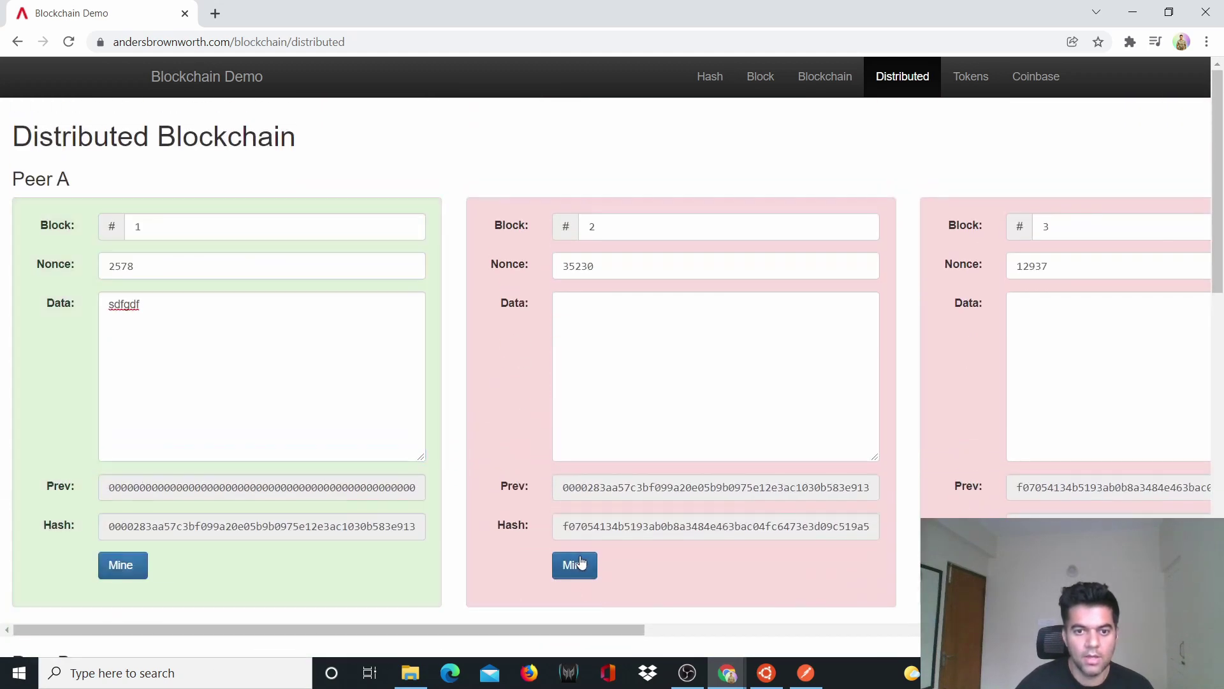
click(580, 565)
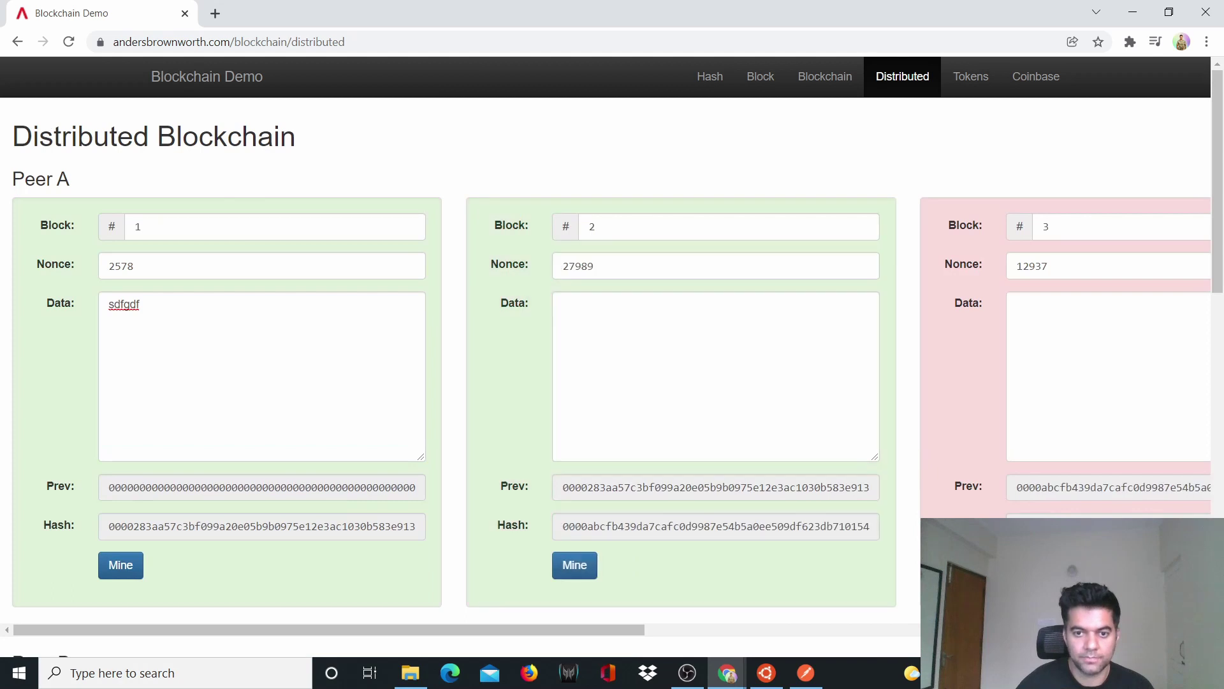
scroll(910, 634, right, 9)
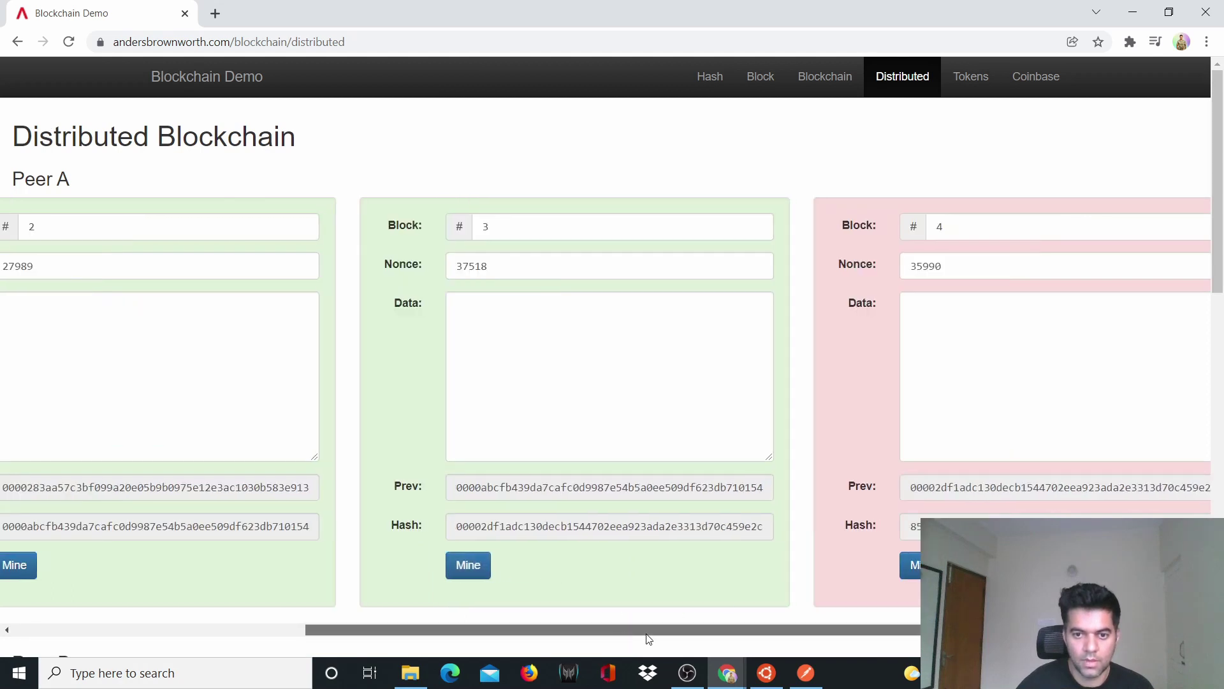
scroll(619, 635, right, 8)
click(421, 565)
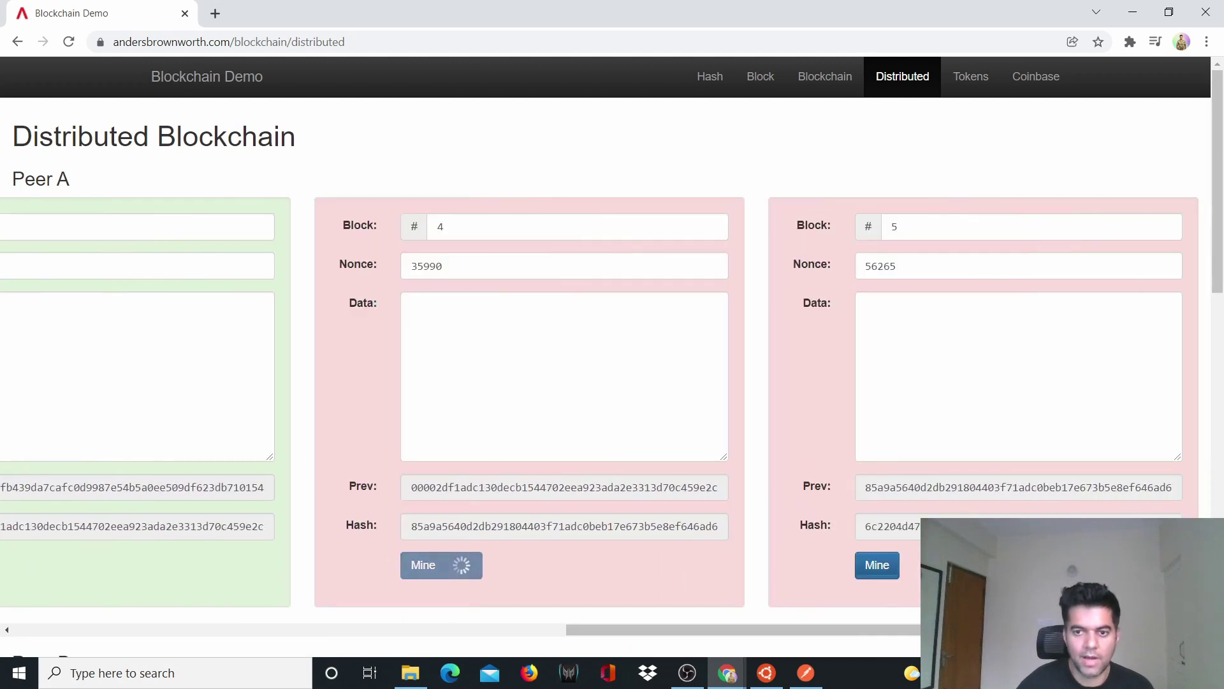
click(884, 569)
scroll(287, 641, left, 15)
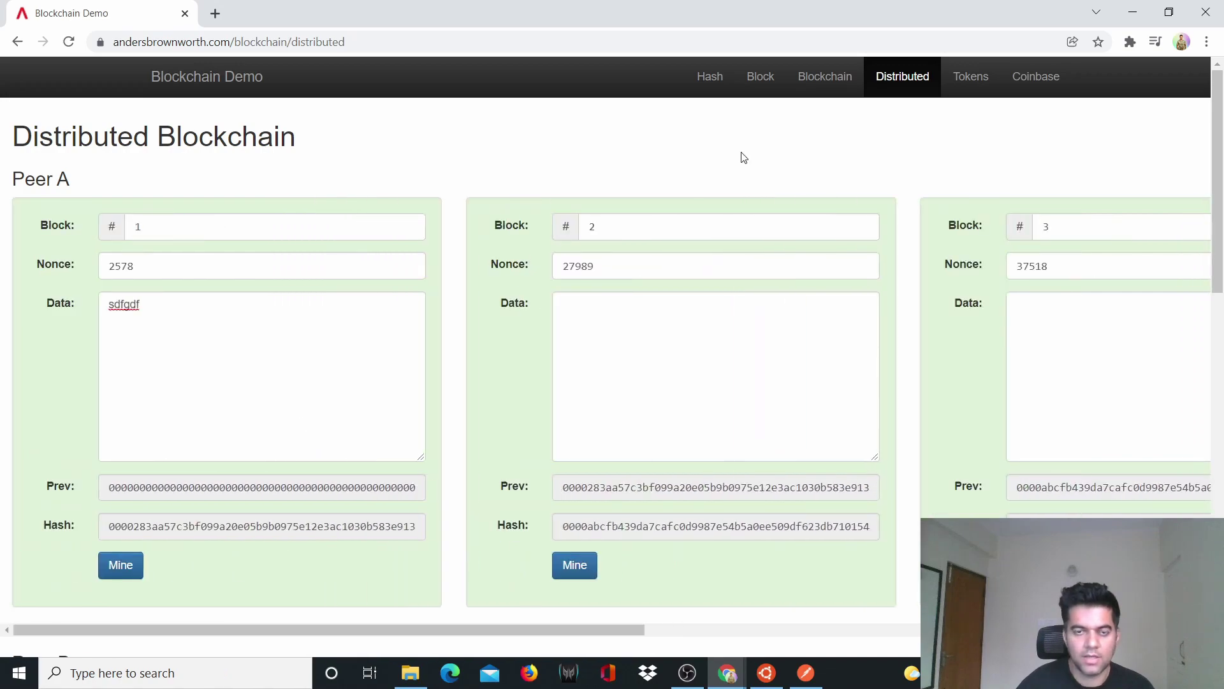
- Compare Peer A's re-mined chain with the chains of the other peers
scroll(670, 254, down, 4)
scroll(614, 340, up, 4)
scroll(506, 423, down, 15)
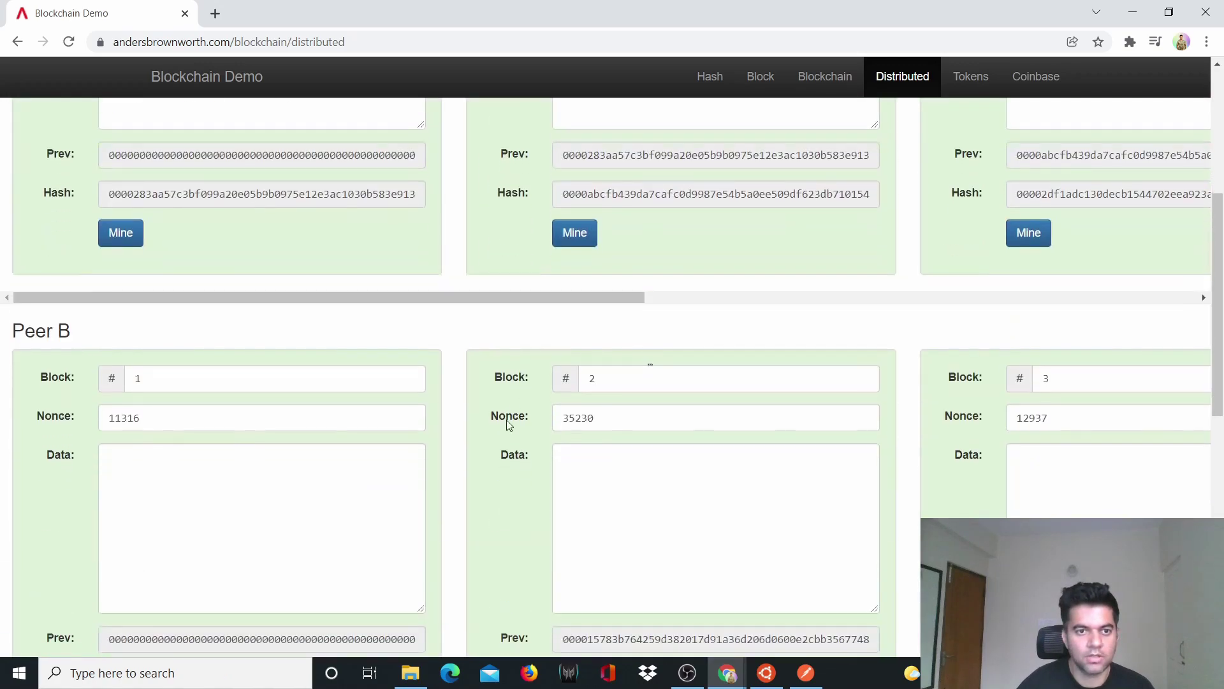
scroll(503, 421, up, 10)
scroll(503, 395, up, 5)
scroll(251, 350, down, 3)
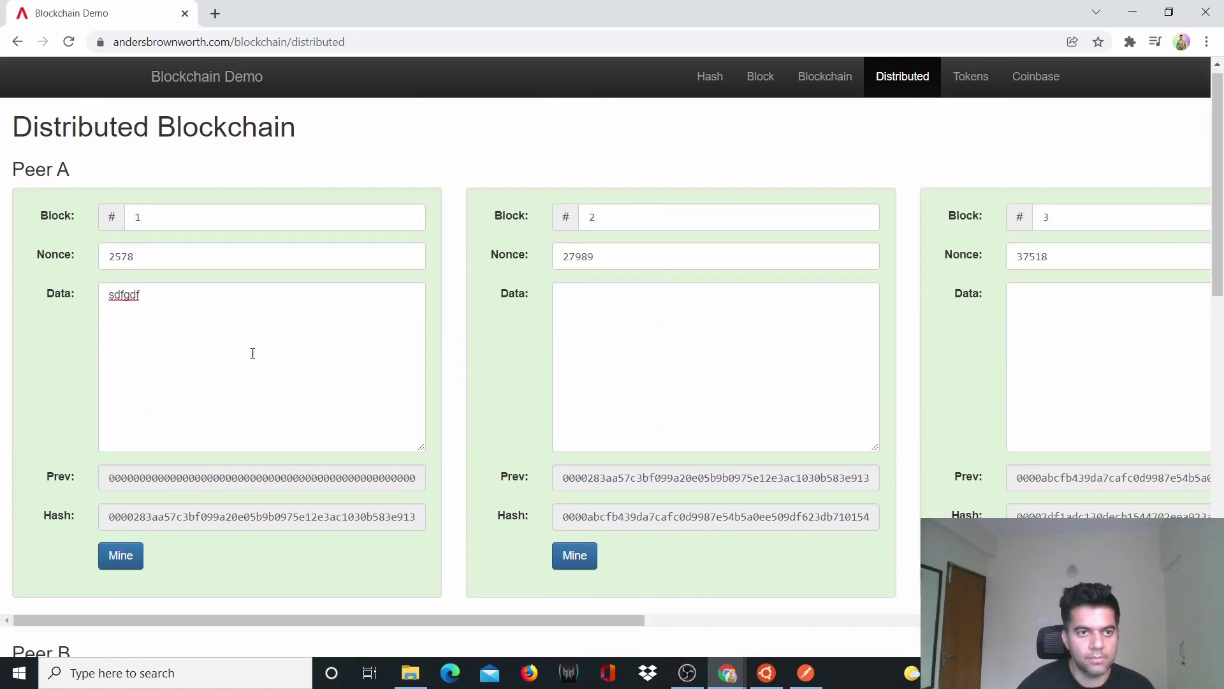
scroll(575, 263, up, 3)
- Compare the nonce and hash of block 2 across Peer A, Peer B and Peer C
click(605, 272)
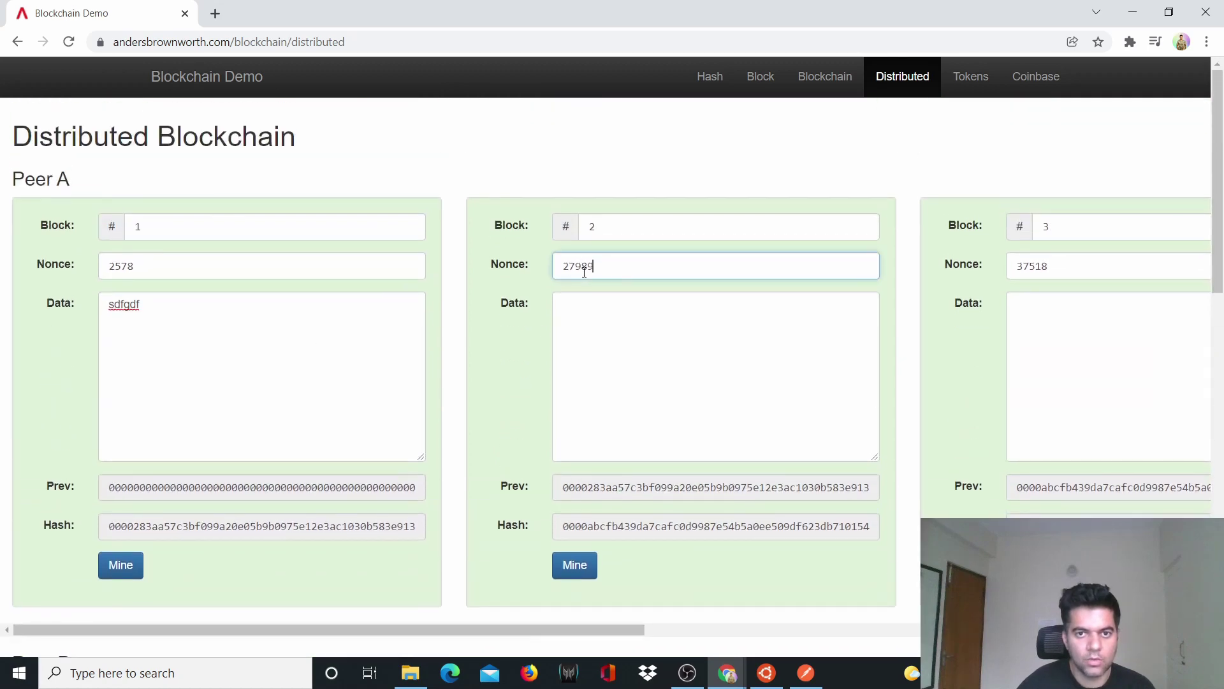
scroll(612, 281, down, 5)
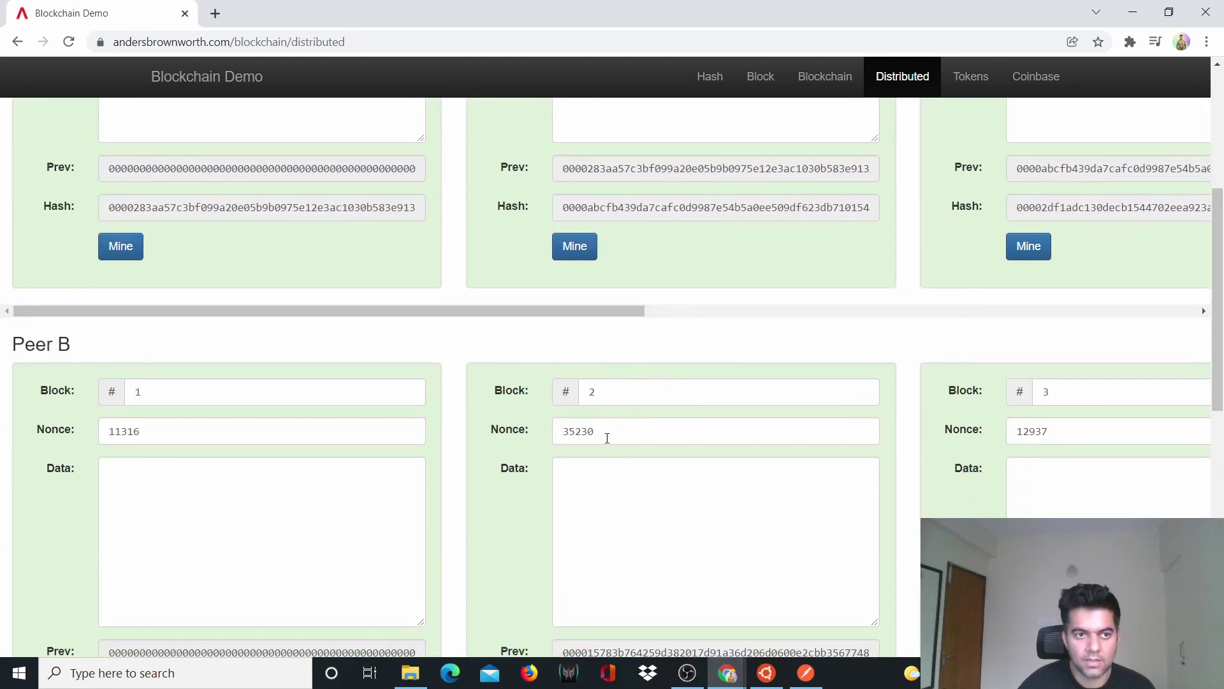
click(595, 438)
scroll(601, 440, down, 10)
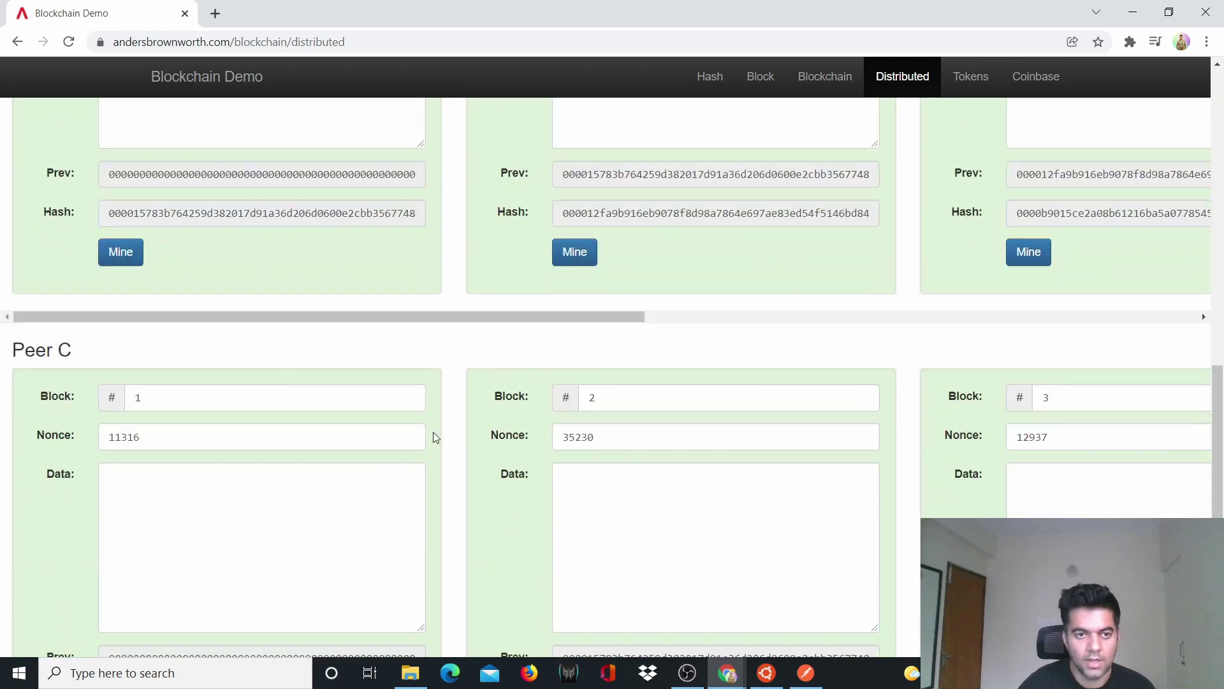
click(604, 443)
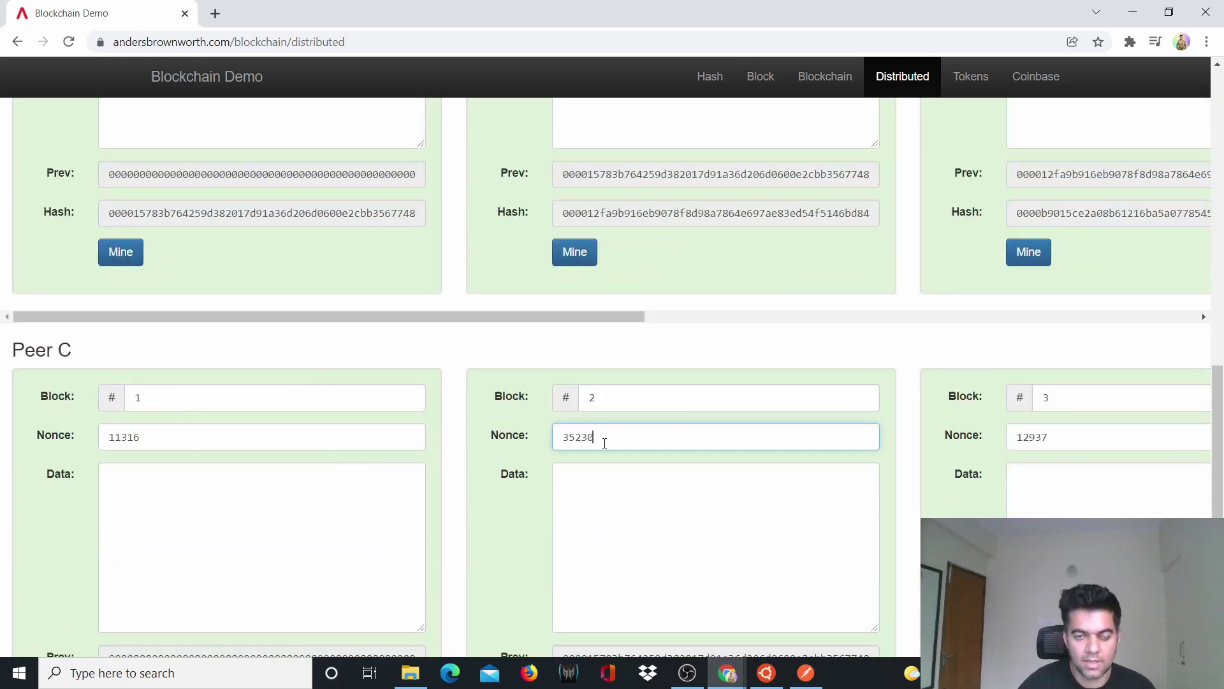
scroll(626, 443, up, 6)
scroll(618, 356, down, 4)
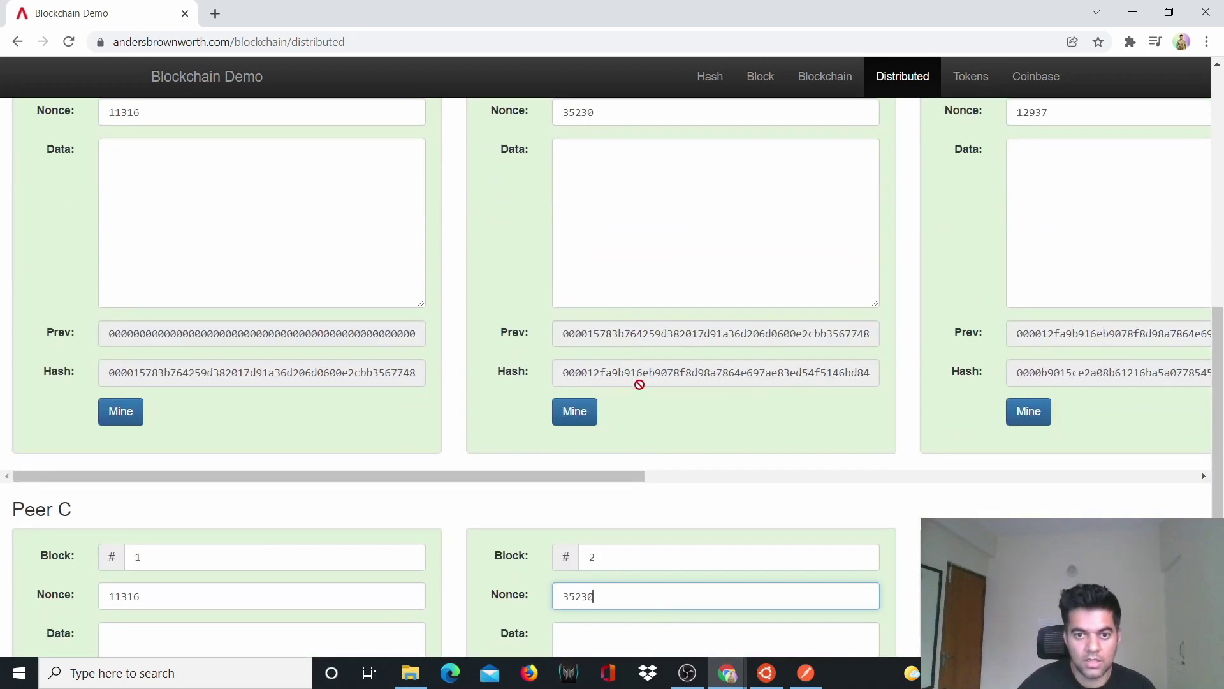
scroll(716, 339, up, 10)
click(611, 266)
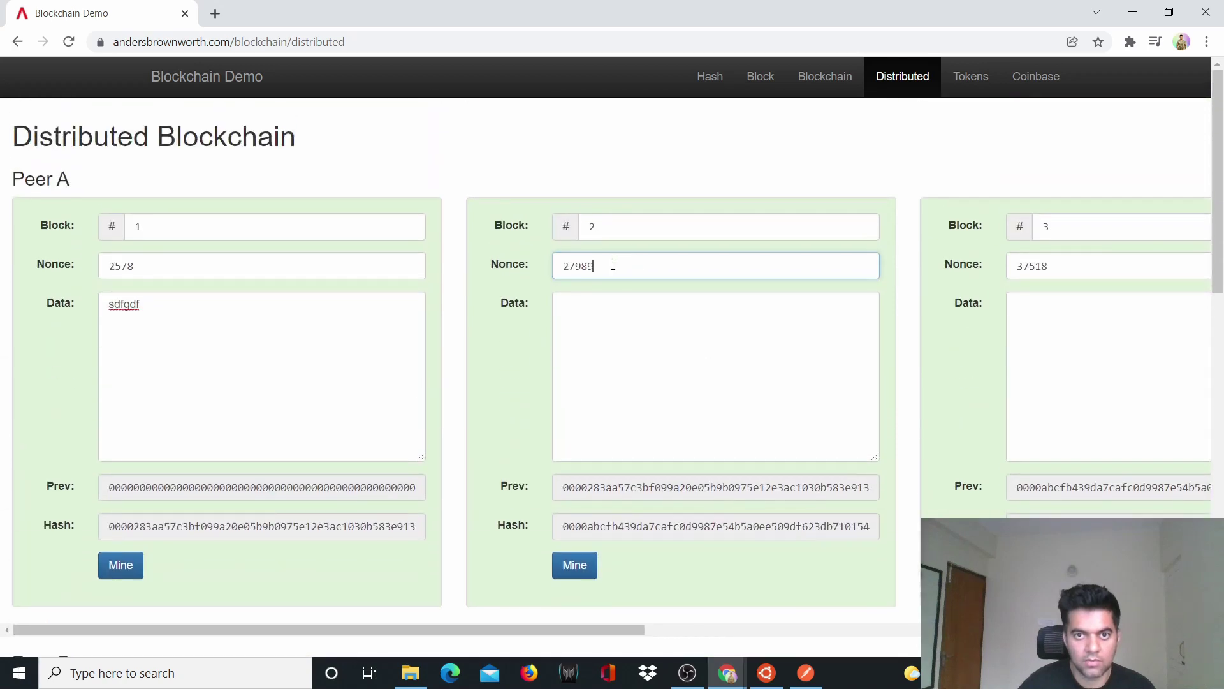
scroll(613, 265, down, 10)
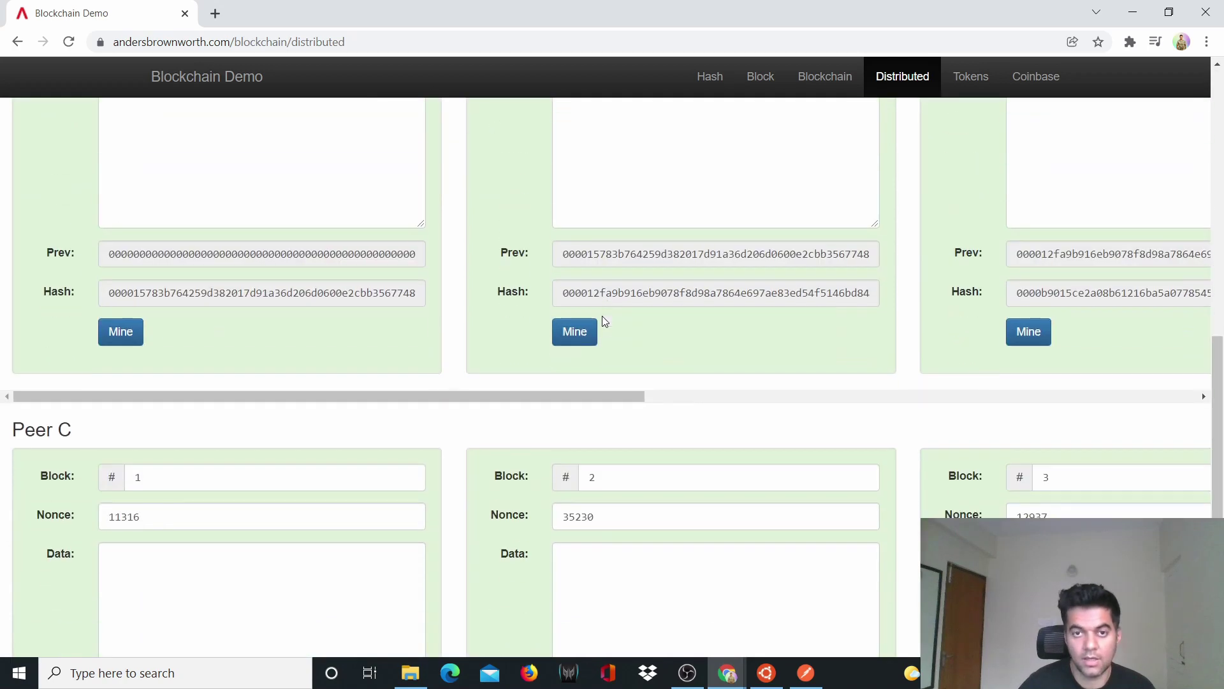
- Check the block hashes in Peer A's chain against the copies held by Peer B and Peer C
scroll(601, 316, up, 4)
scroll(605, 320, down, 3)
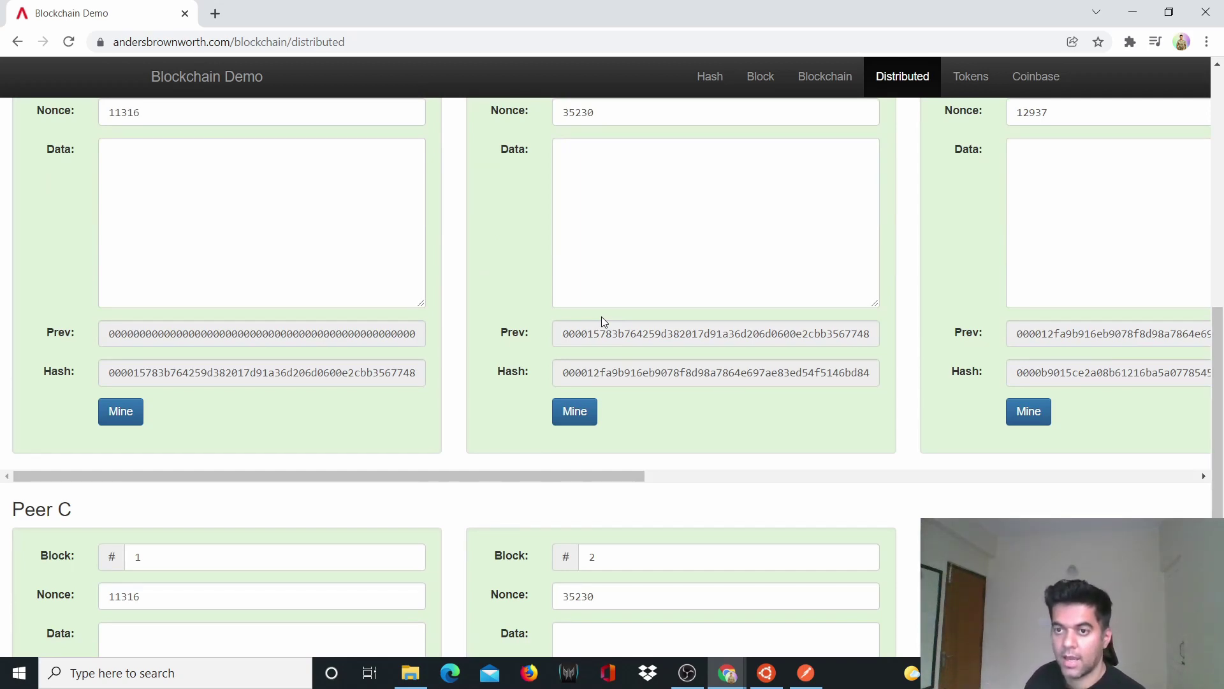
middle_click(627, 359)
scroll(624, 363, up, 5)
scroll(625, 367, down, 6)
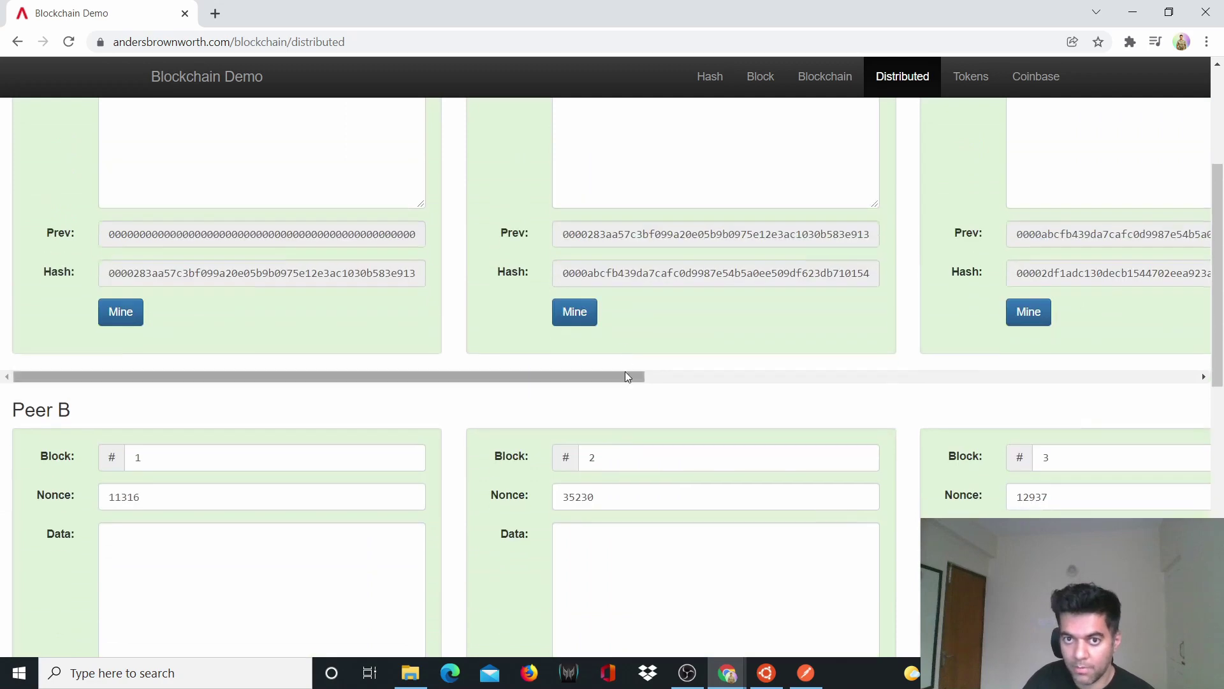
scroll(657, 411, up, 5)
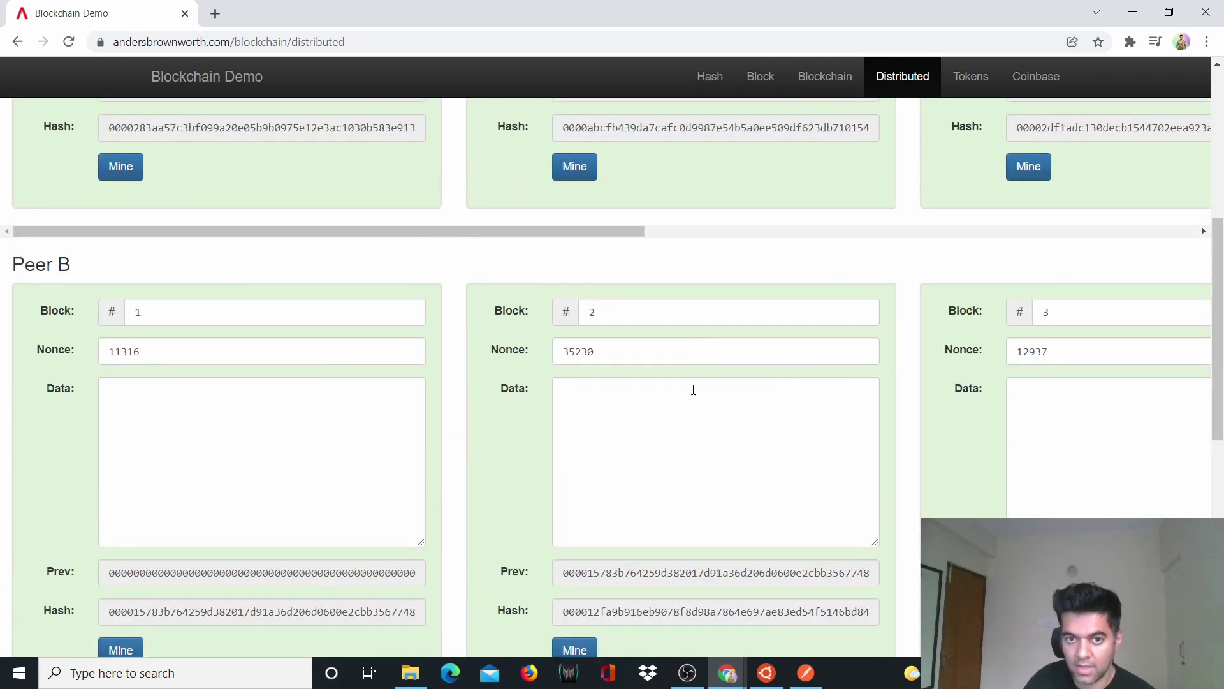
scroll(679, 387, up, 6)
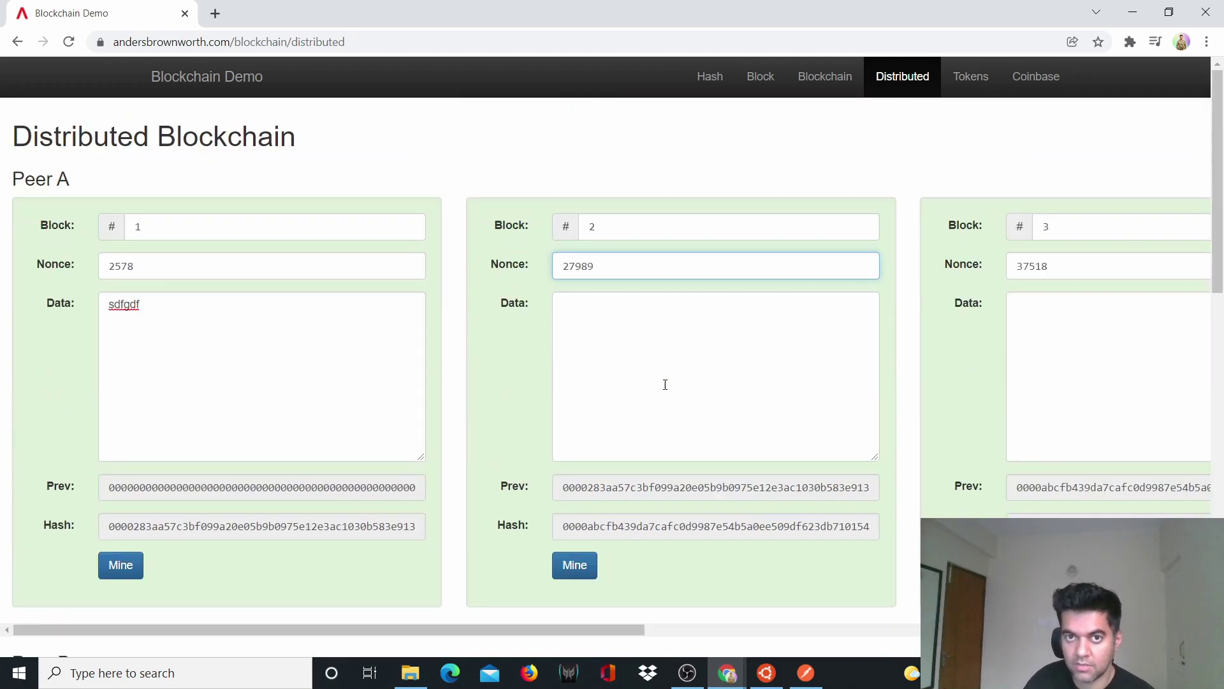
- Inspect block 2 in each peer's chain, comparing its nonce to find the copy that differs from the majority
click(619, 303)
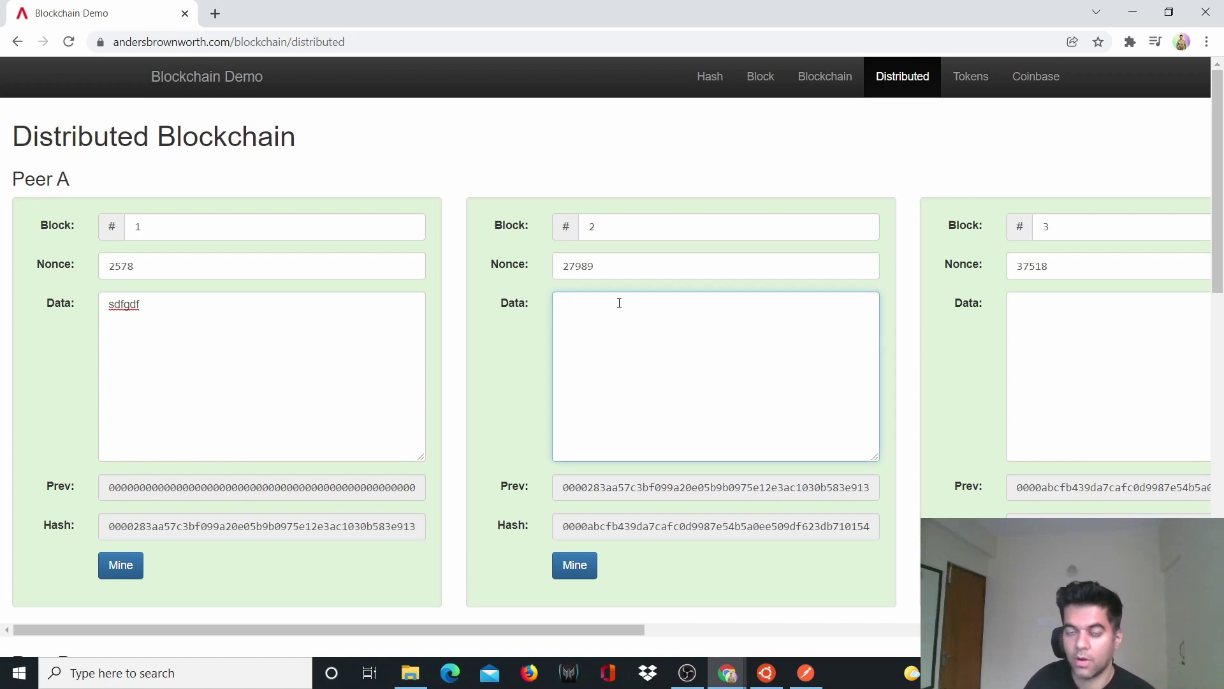
scroll(619, 306, down, 5)
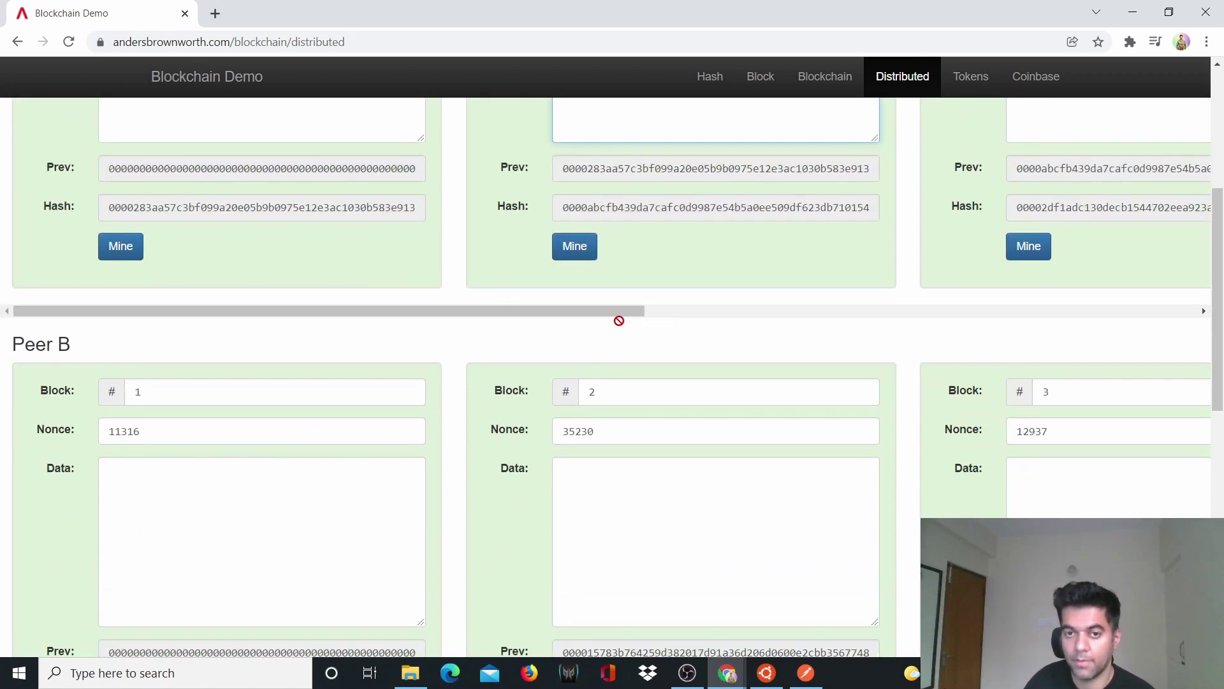
click(751, 434)
scroll(759, 472, down, 10)
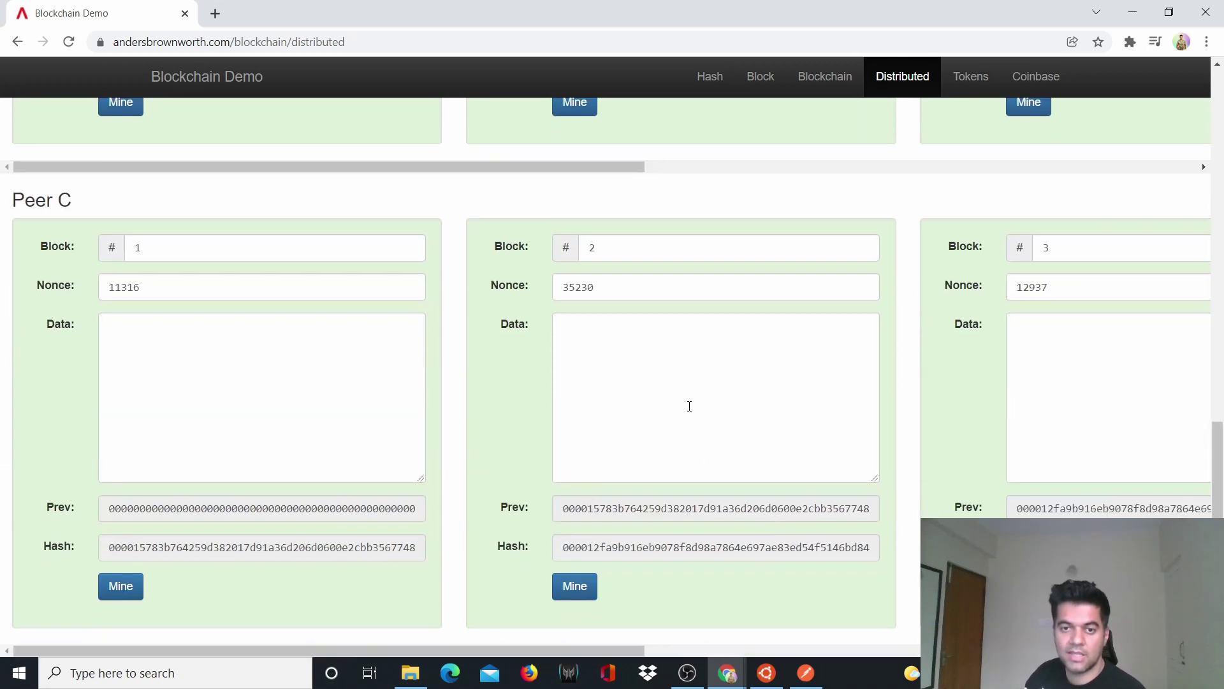
click(658, 297)
scroll(657, 294, up, 15)
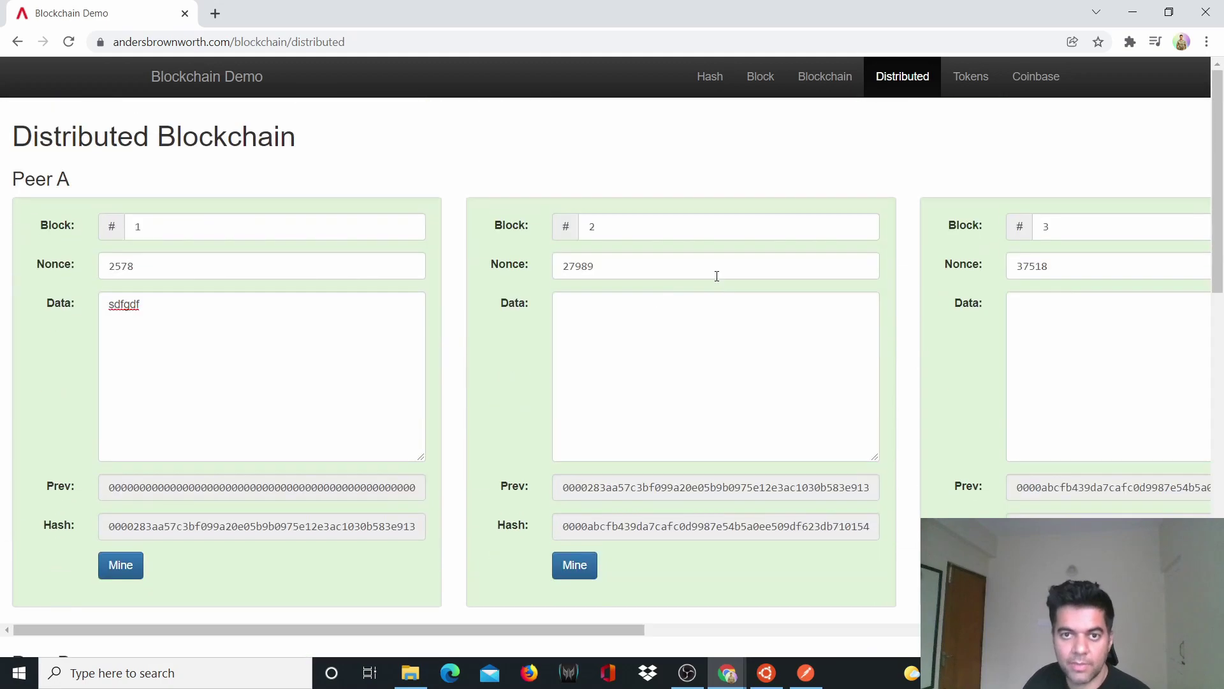
click(697, 275)
scroll(687, 285, down, 7)
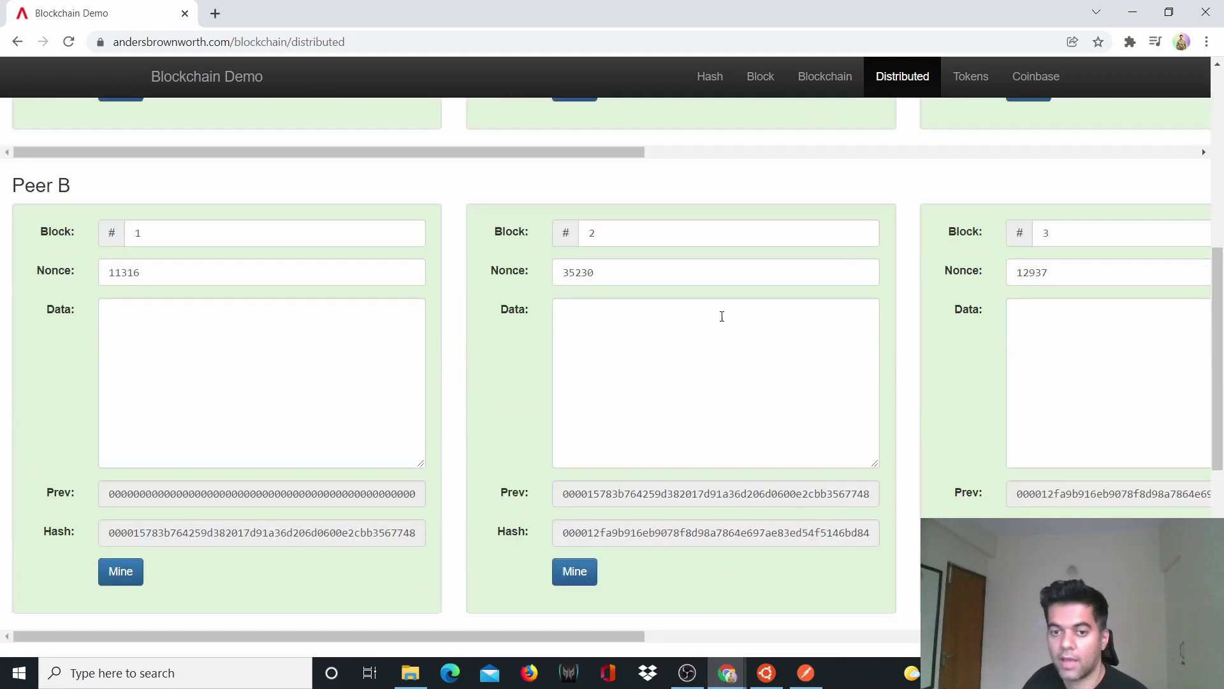
click(661, 276)
scroll(394, 268, down, 3)
scroll(526, 413, down, 3)
click(643, 361)
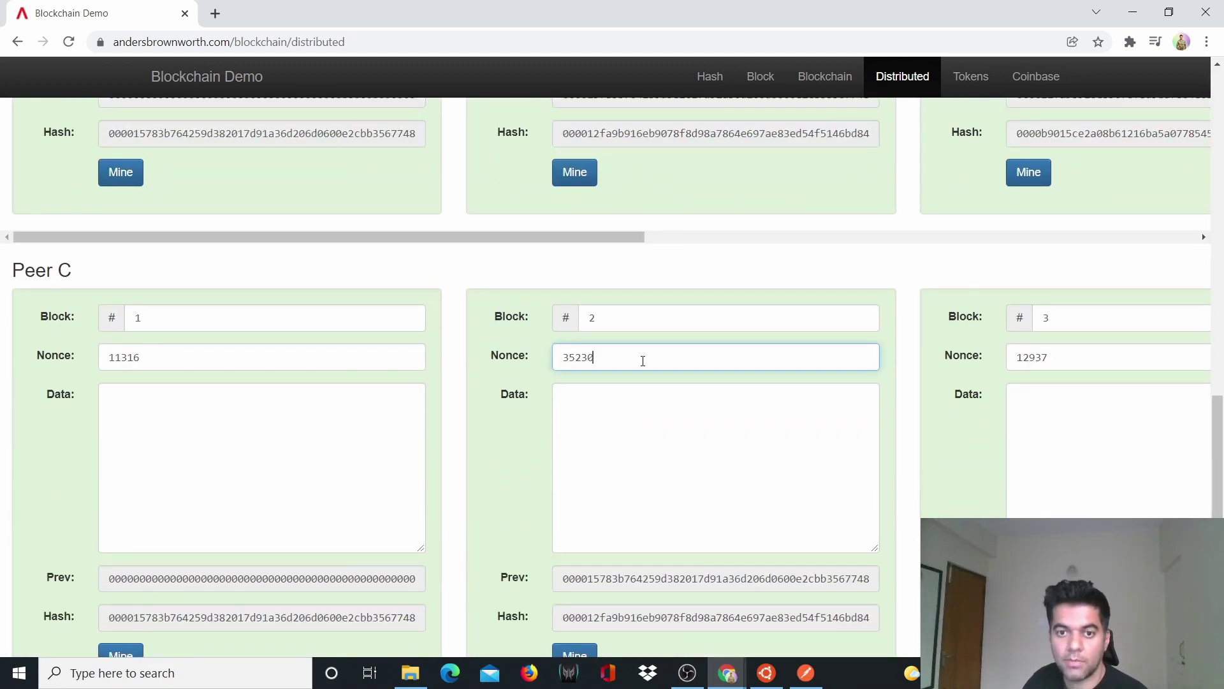
scroll(644, 360, up, 10)
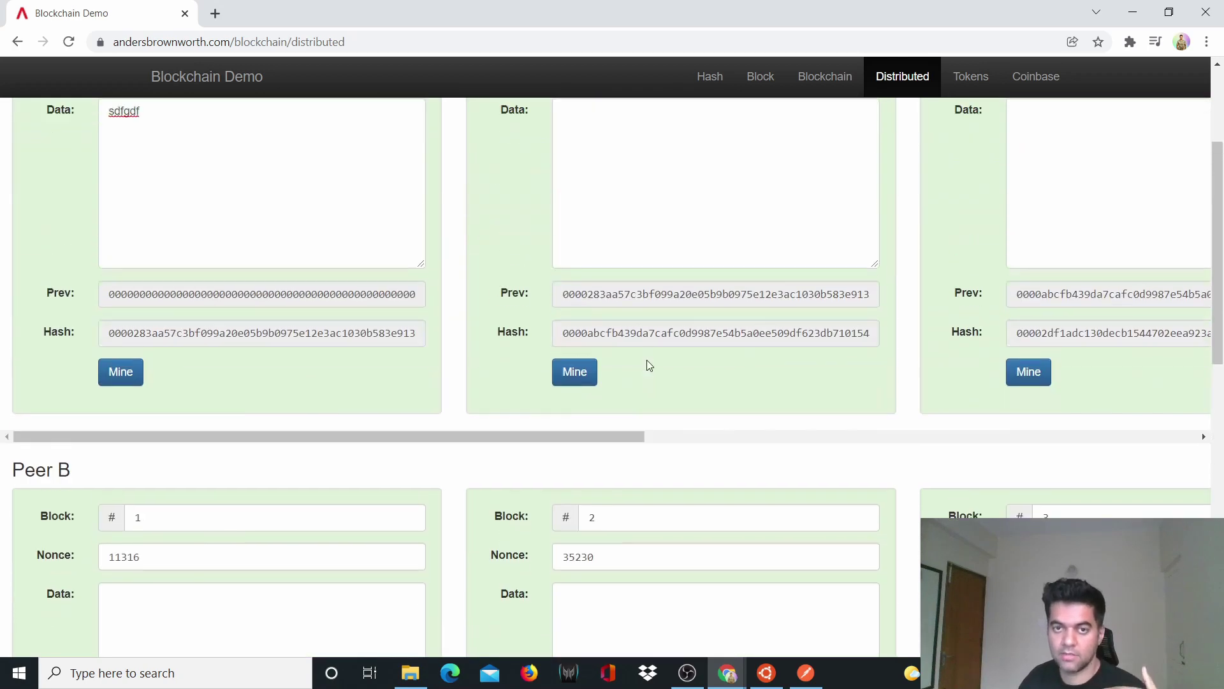
scroll(647, 360, up, 3)
click(661, 262)
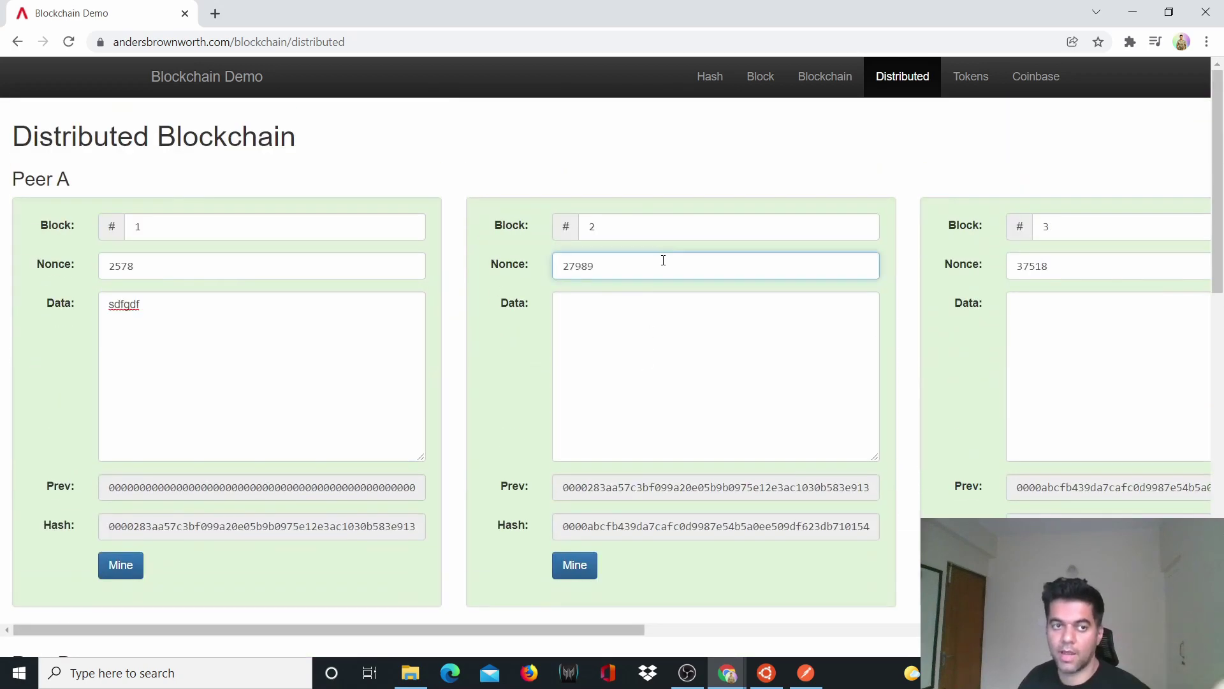
- Review the first blocks of all three peers' chains once more, ending at Peer A's altered copy
drag(507, 629, 177, 646)
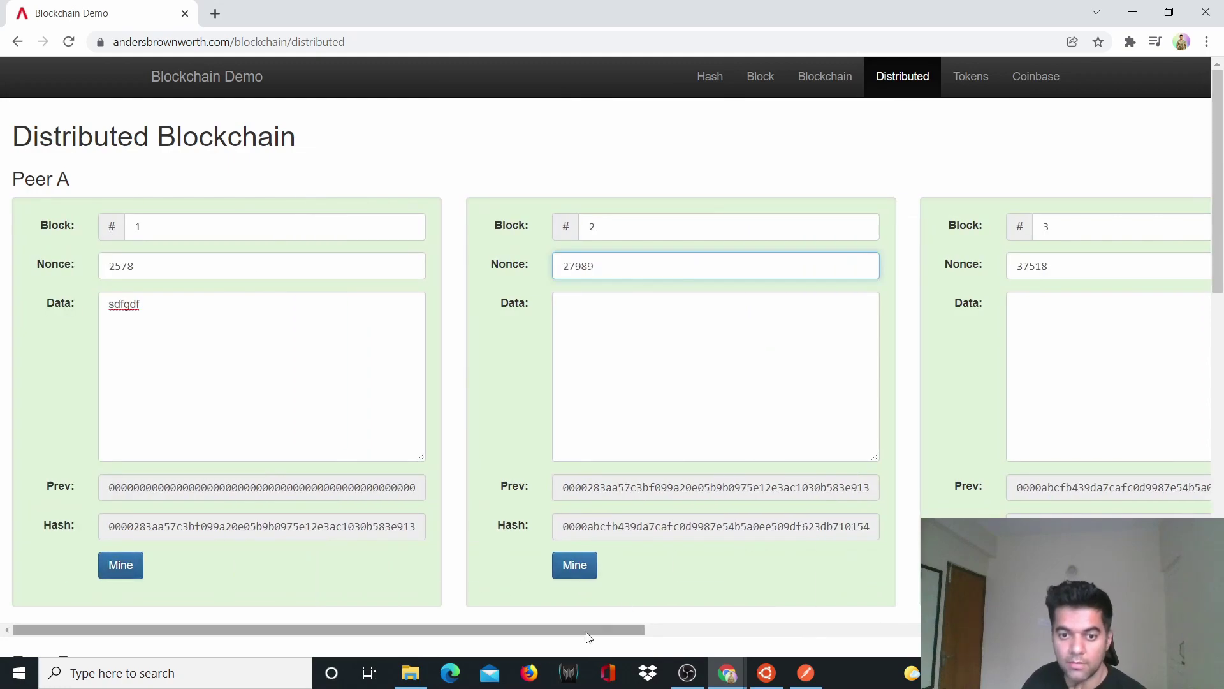
drag(588, 631, 457, 644)
scroll(617, 468, down, 2)
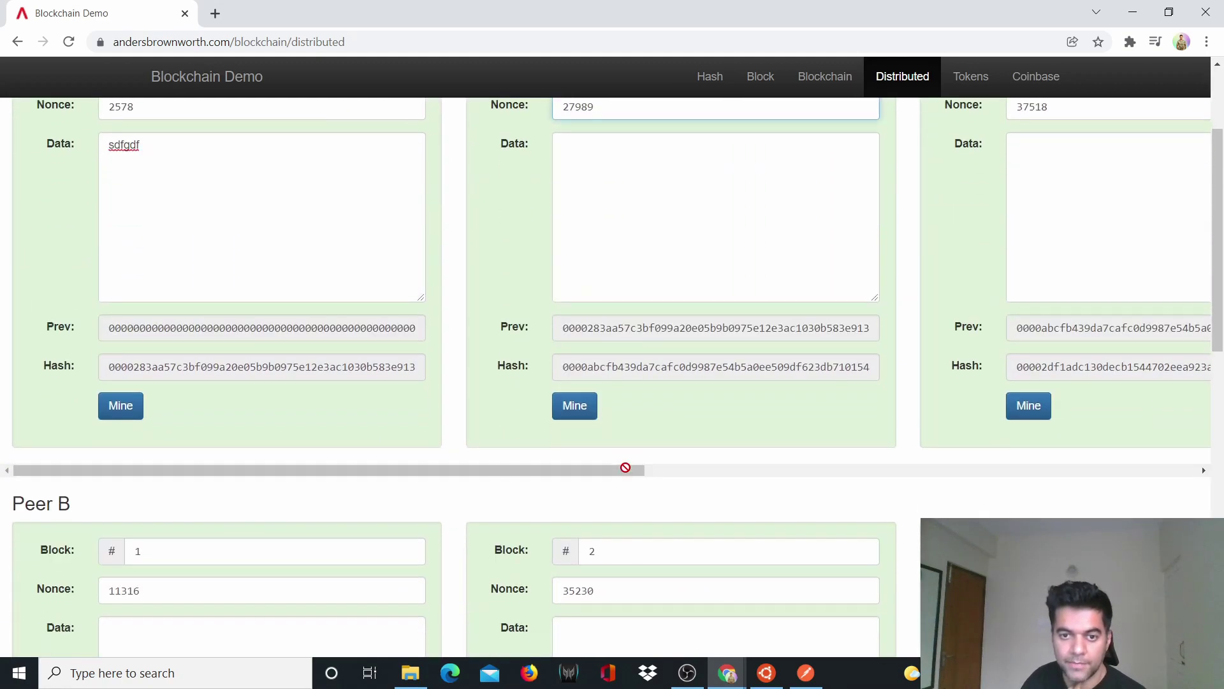
scroll(787, 399, down, 3)
scroll(784, 397, up, 5)
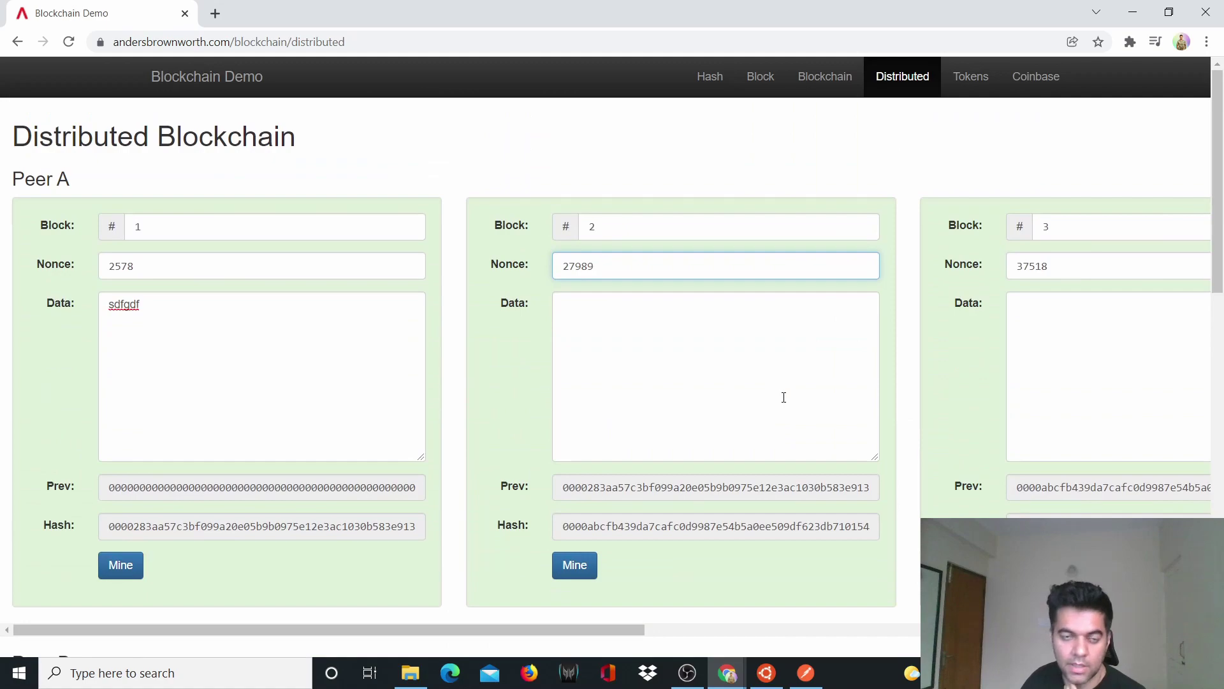
scroll(784, 397, down, 10)
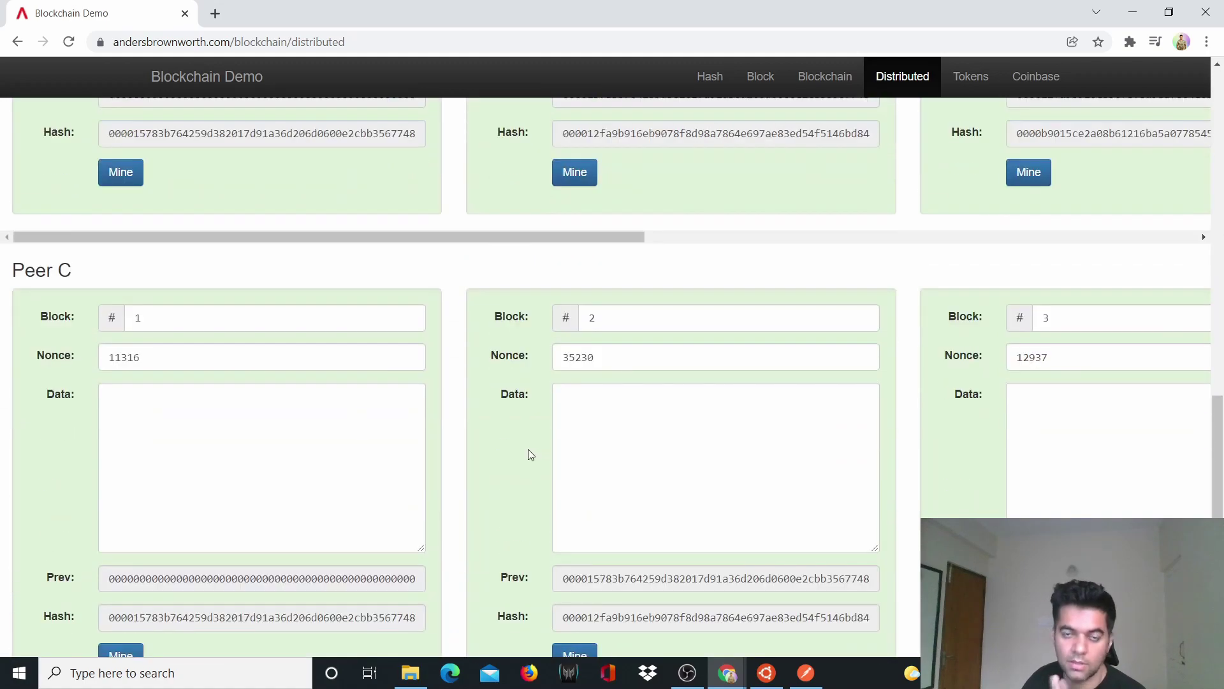
scroll(532, 453, up, 7)
scroll(798, 437, down, 10)
scroll(809, 459, up, 15)
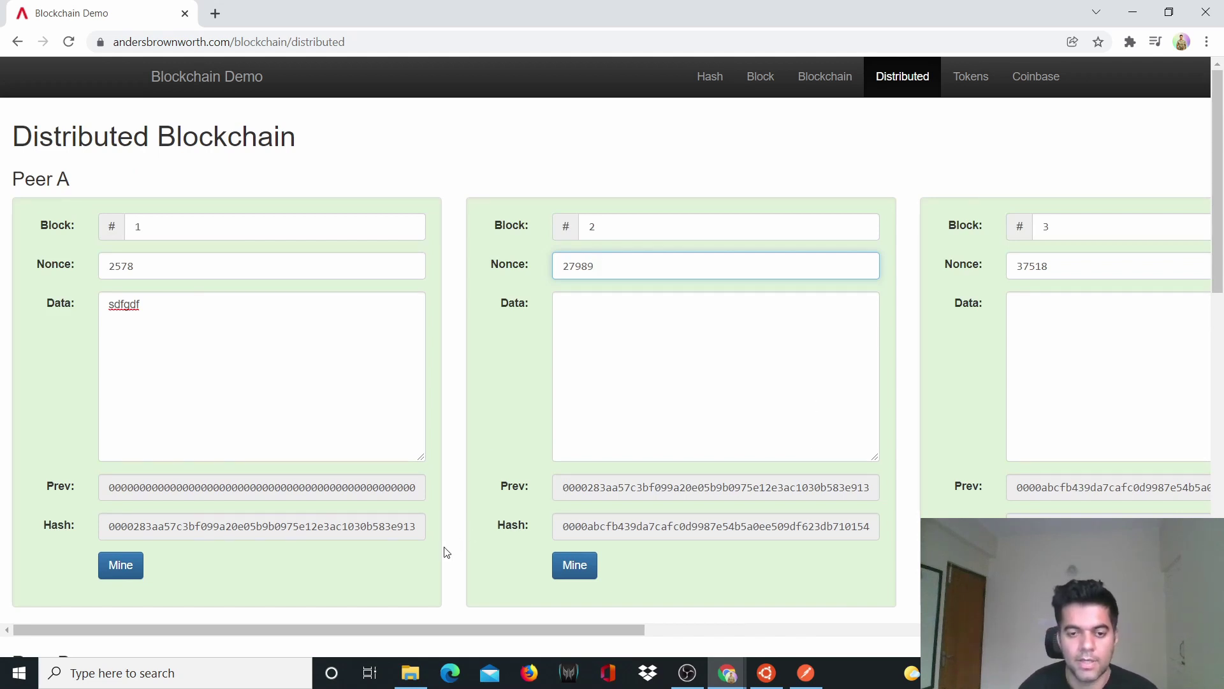
scroll(769, 423, down, 3)
scroll(773, 442, up, 3)
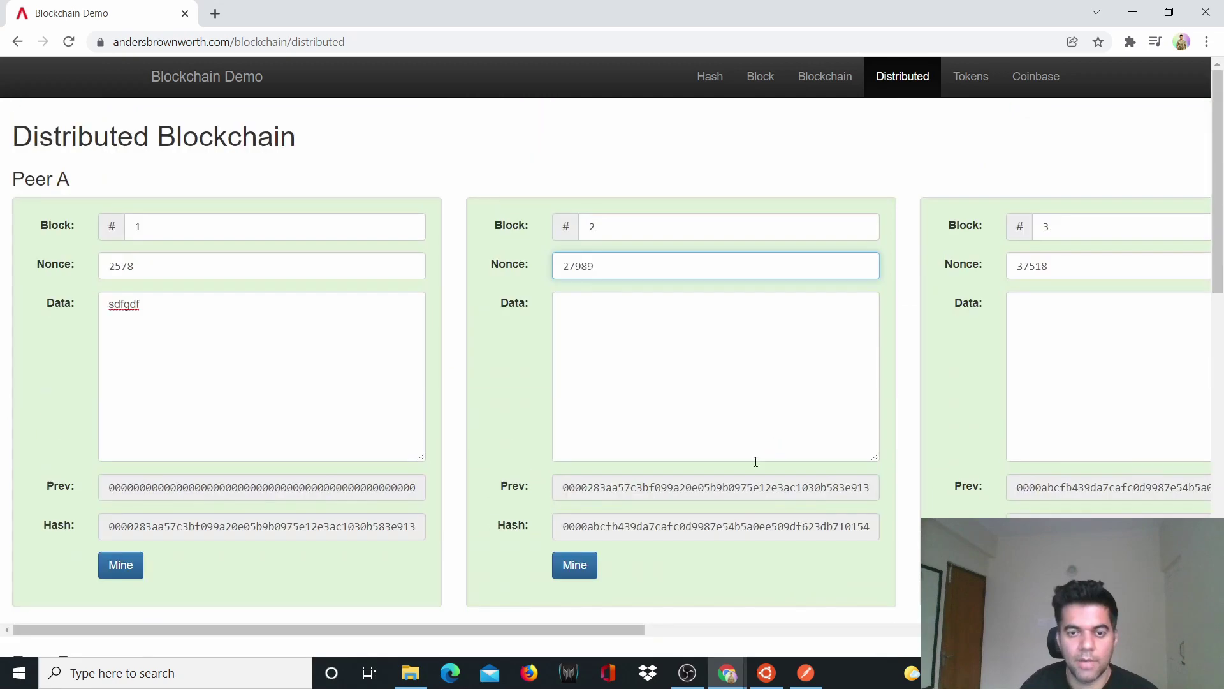
click(779, 591)
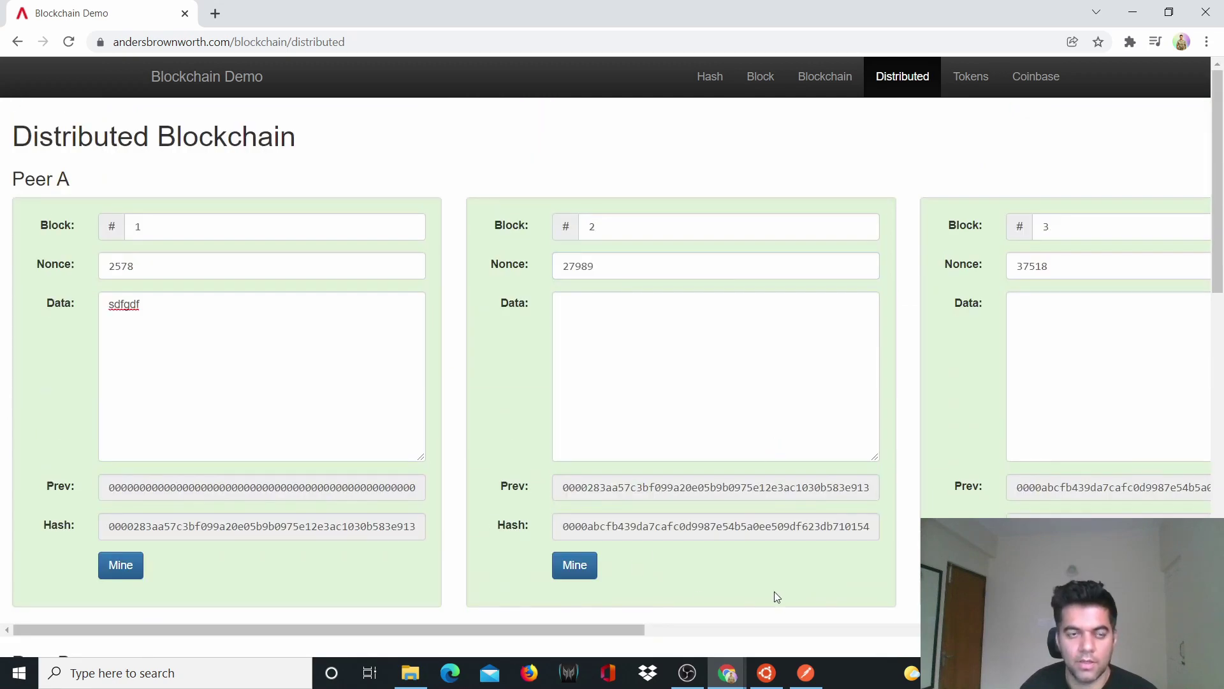
- Open the Tokens page of the blockchain demo
click(978, 79)
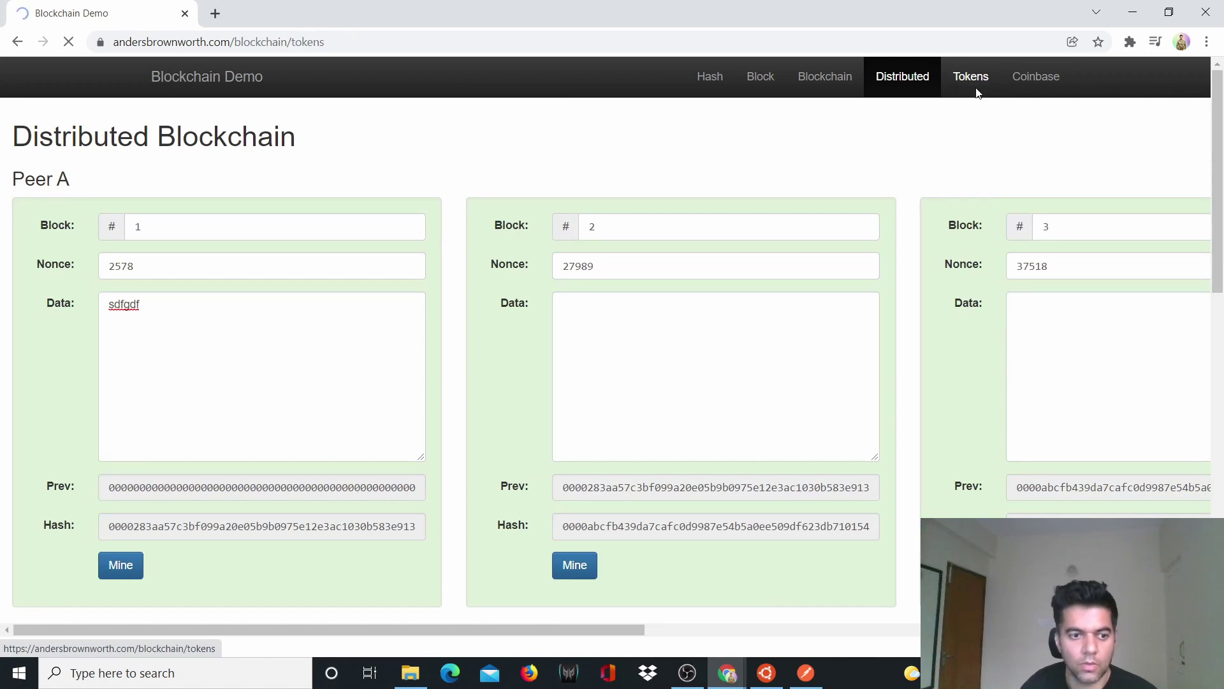
scroll(957, 164, down, 1)
scroll(955, 163, up, 1)
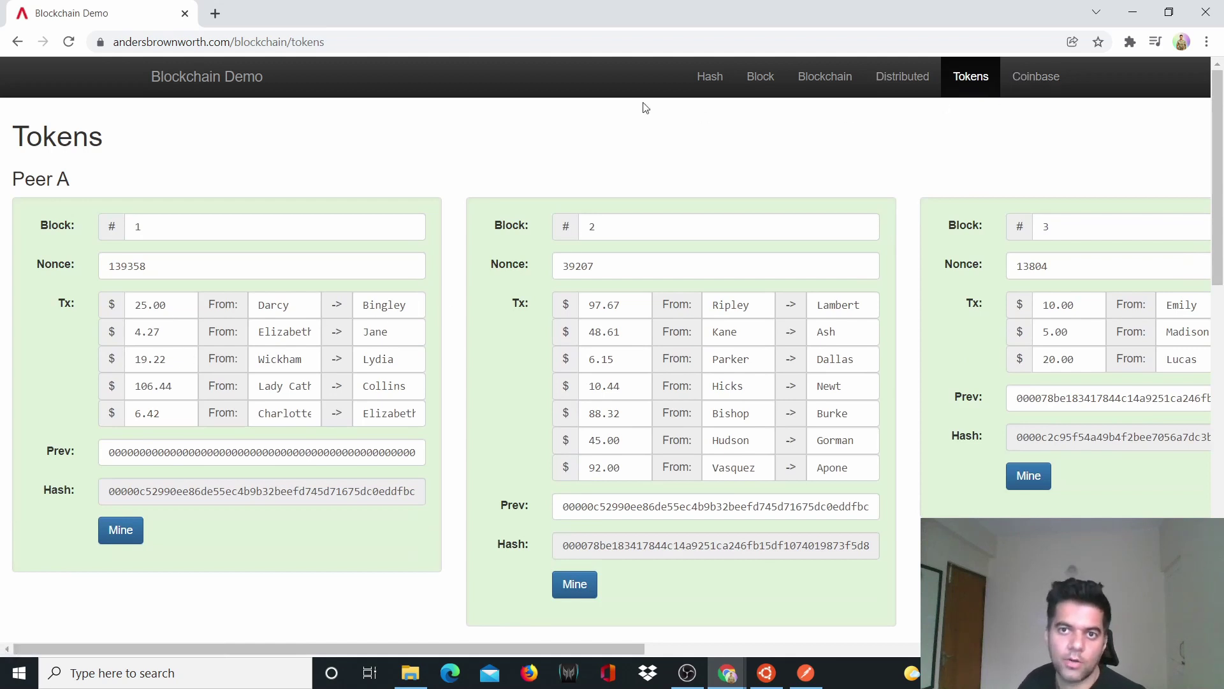
- Examine the amount, sender and recipient of the first three transactions in Peer A's block 1
click(177, 309)
click(292, 306)
click(401, 305)
click(178, 322)
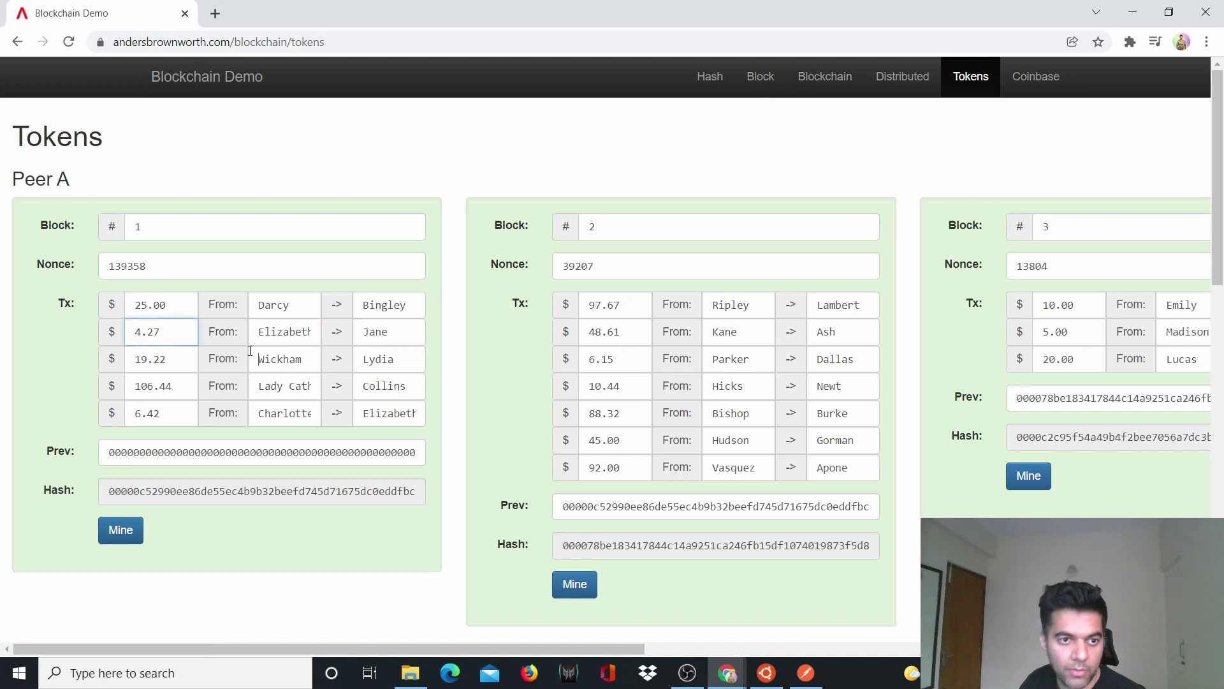
click(296, 359)
click(315, 336)
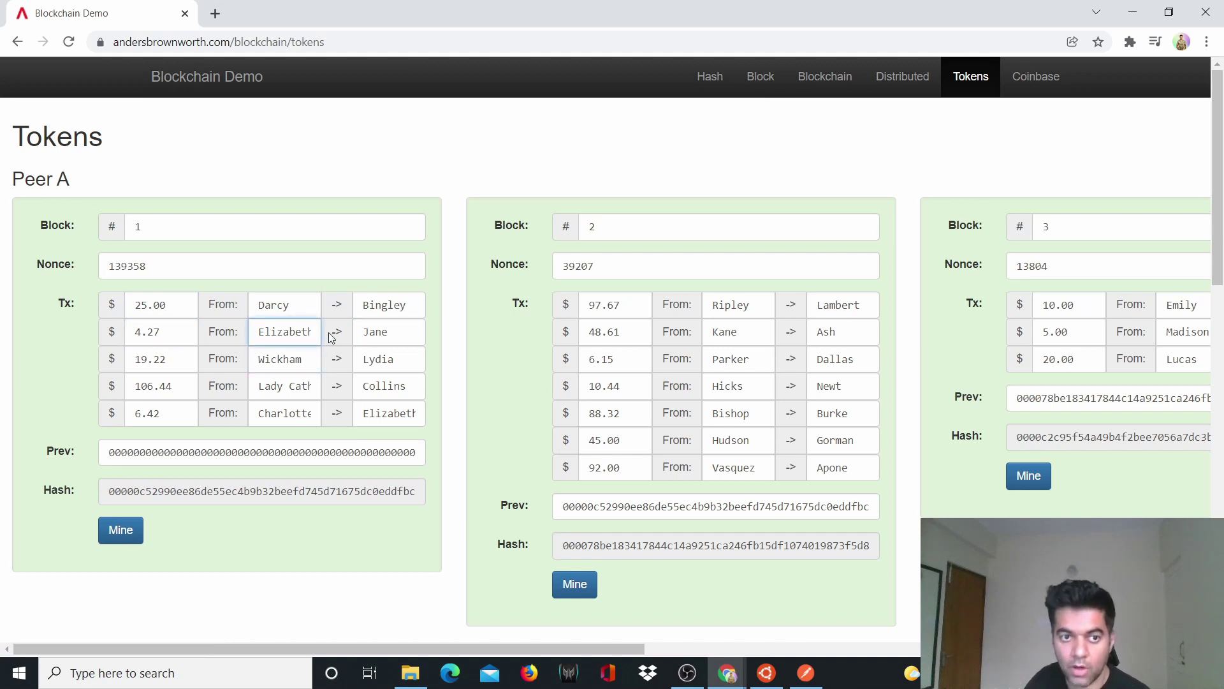
click(175, 309)
click(292, 306)
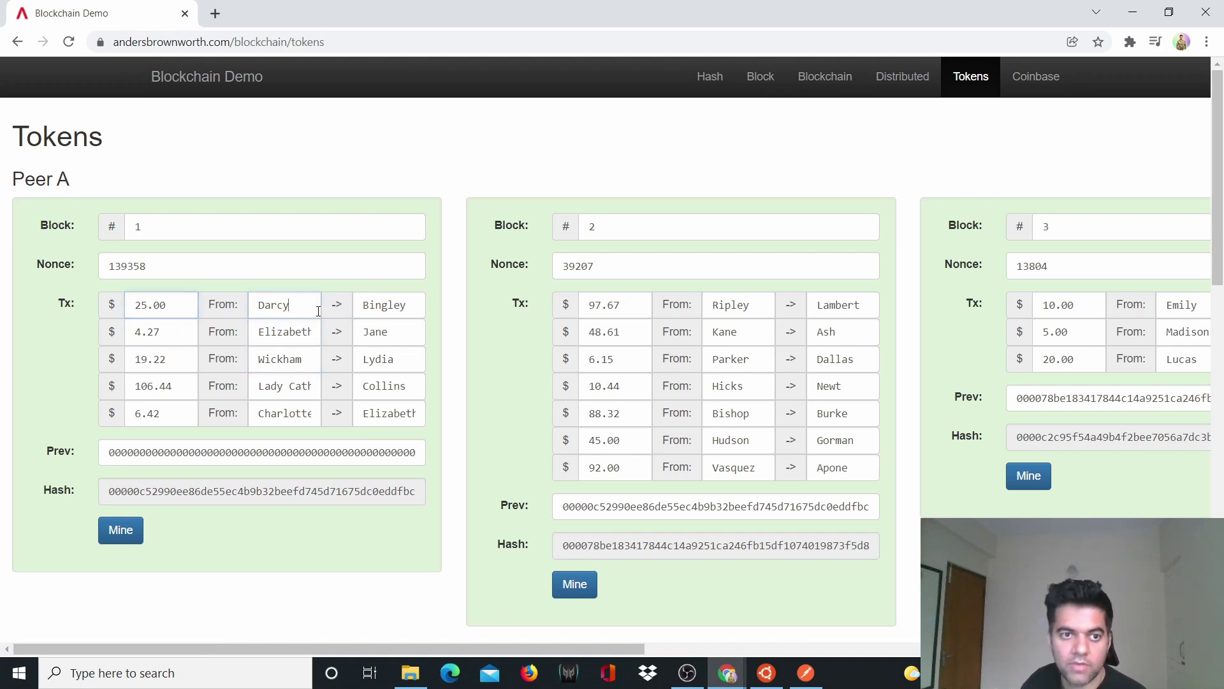
click(407, 306)
click(183, 332)
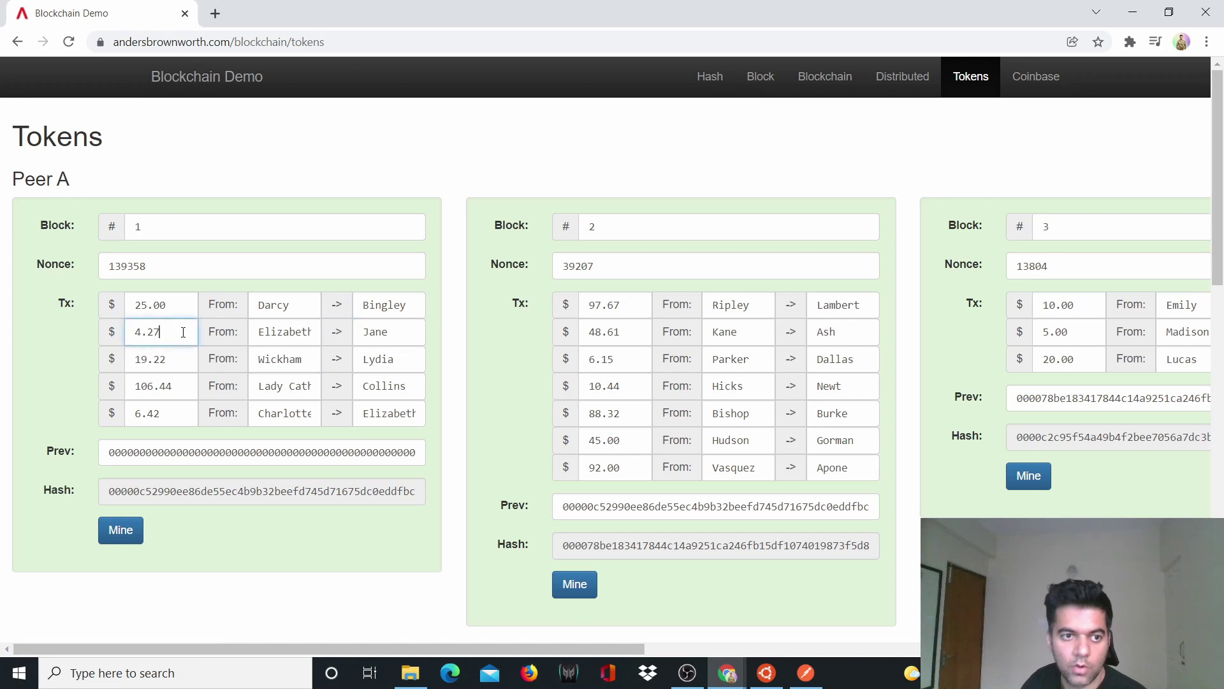
click(264, 336)
click(373, 333)
click(190, 361)
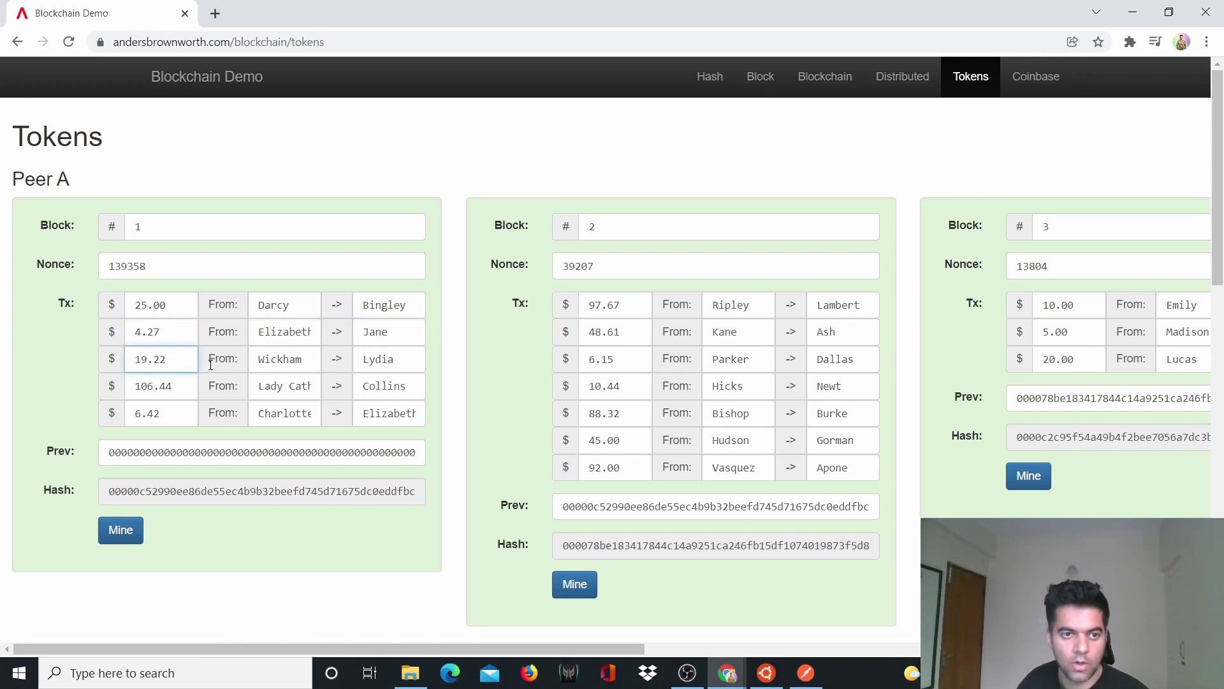
- Set the amount of the fourth transaction in Peer A's block 1 to 1060.44 and review its sender and recipient
click(153, 385)
text(0)
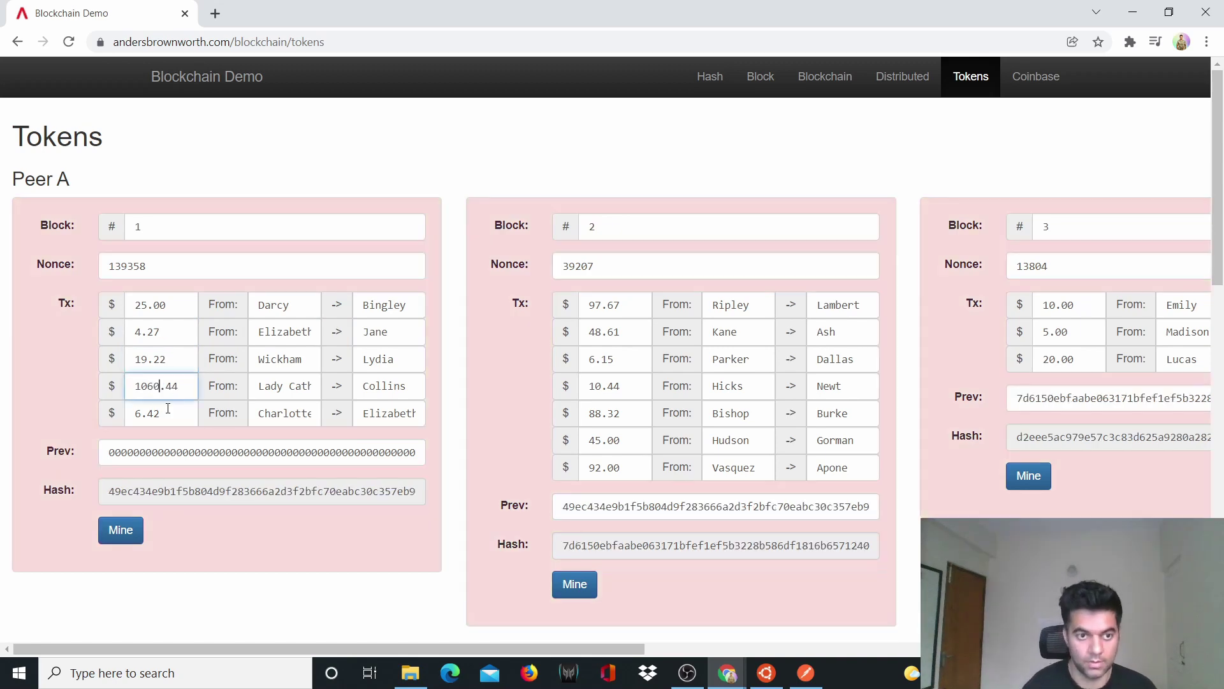
scroll(192, 446, down, 5)
scroll(128, 510, up, 5)
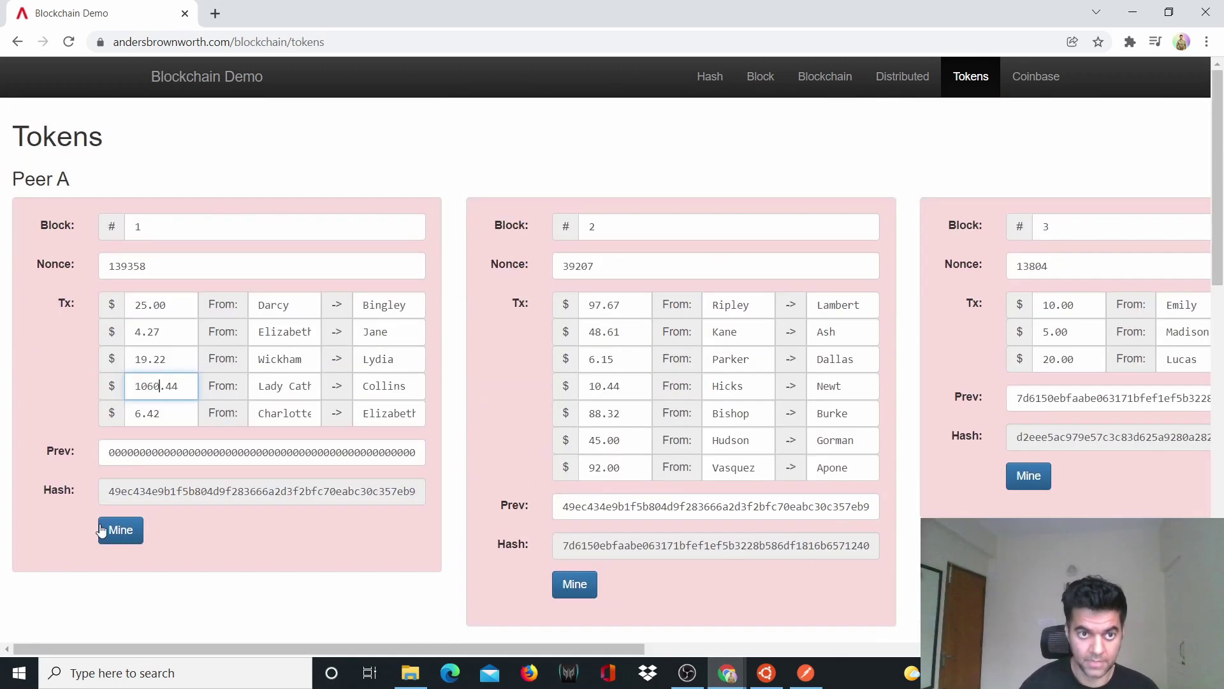
drag(294, 386, 301, 385)
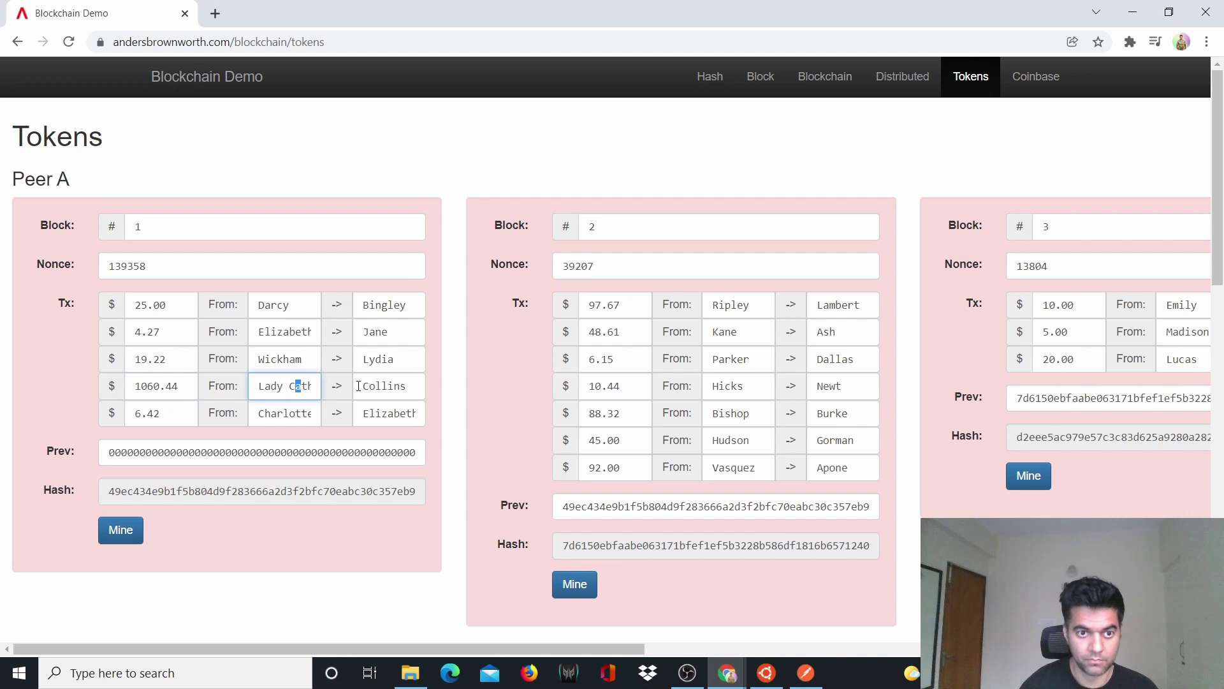
click(399, 390)
- Mine blocks 1 through 5 of Peer A's token chain in order
click(119, 529)
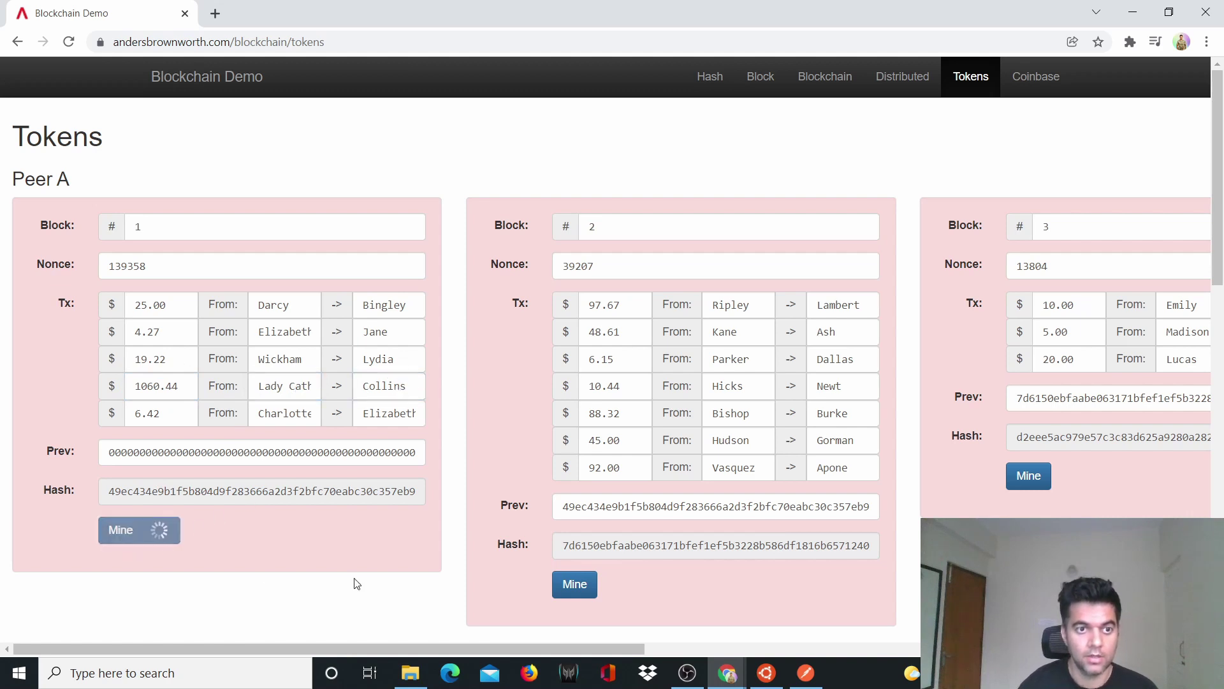
click(578, 586)
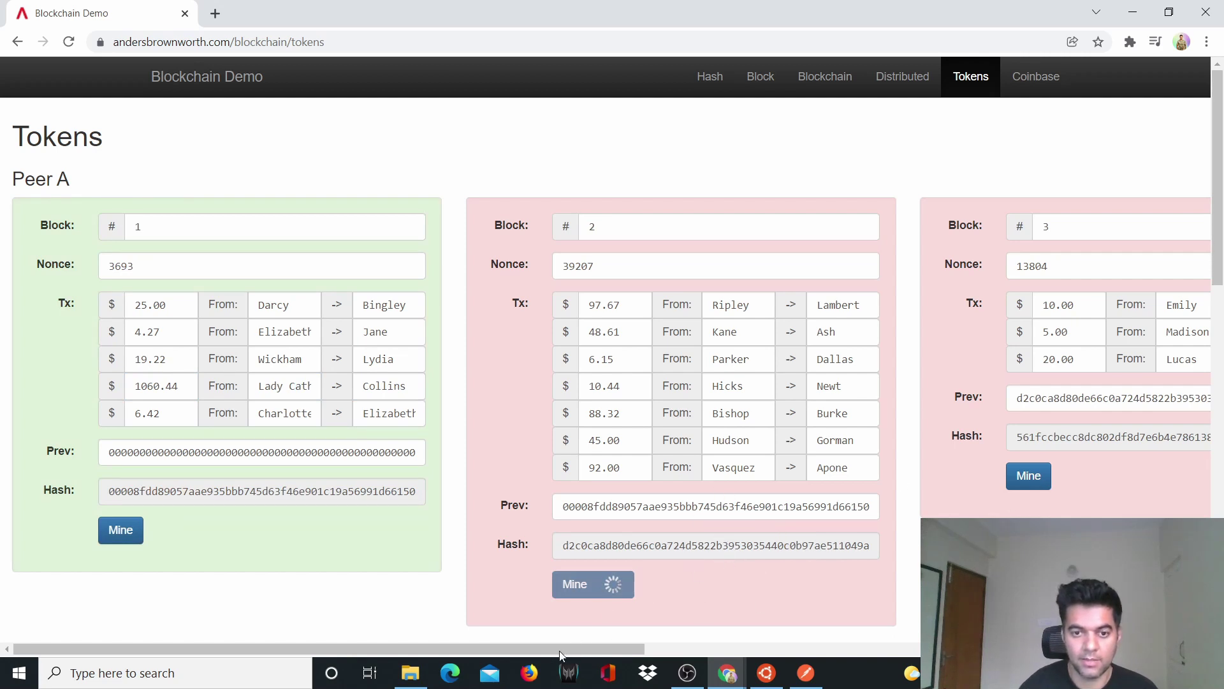
scroll(618, 649, right, 2)
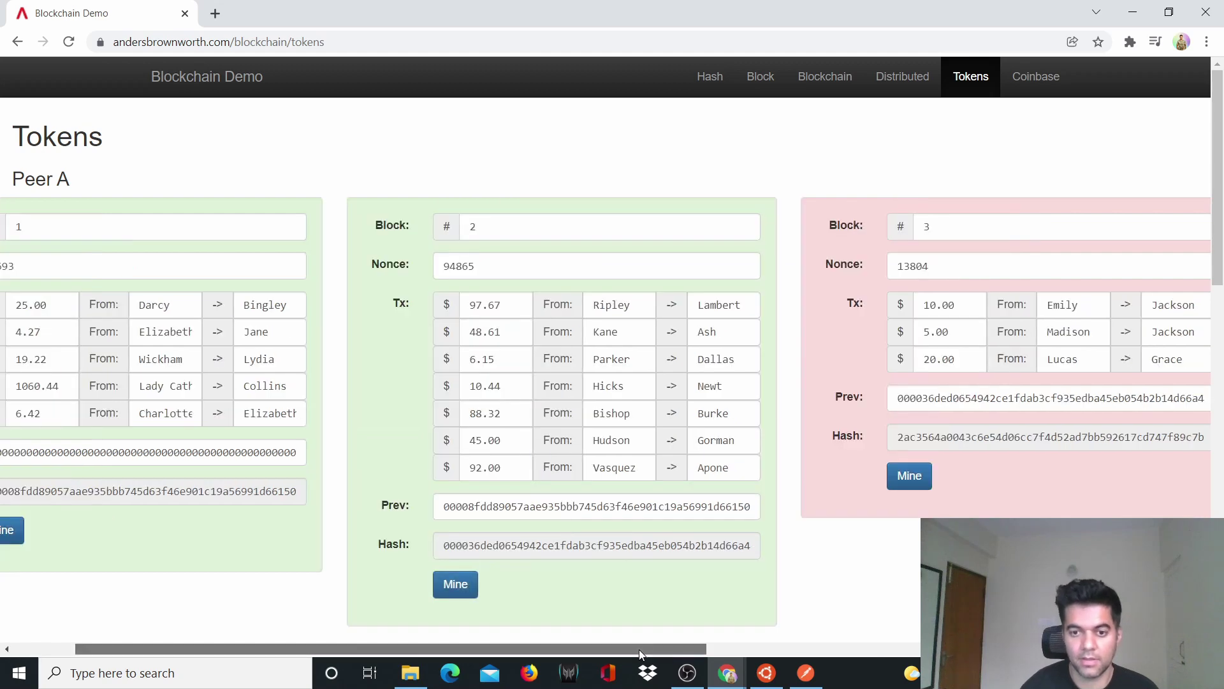
scroll(639, 654, right, 5)
click(559, 475)
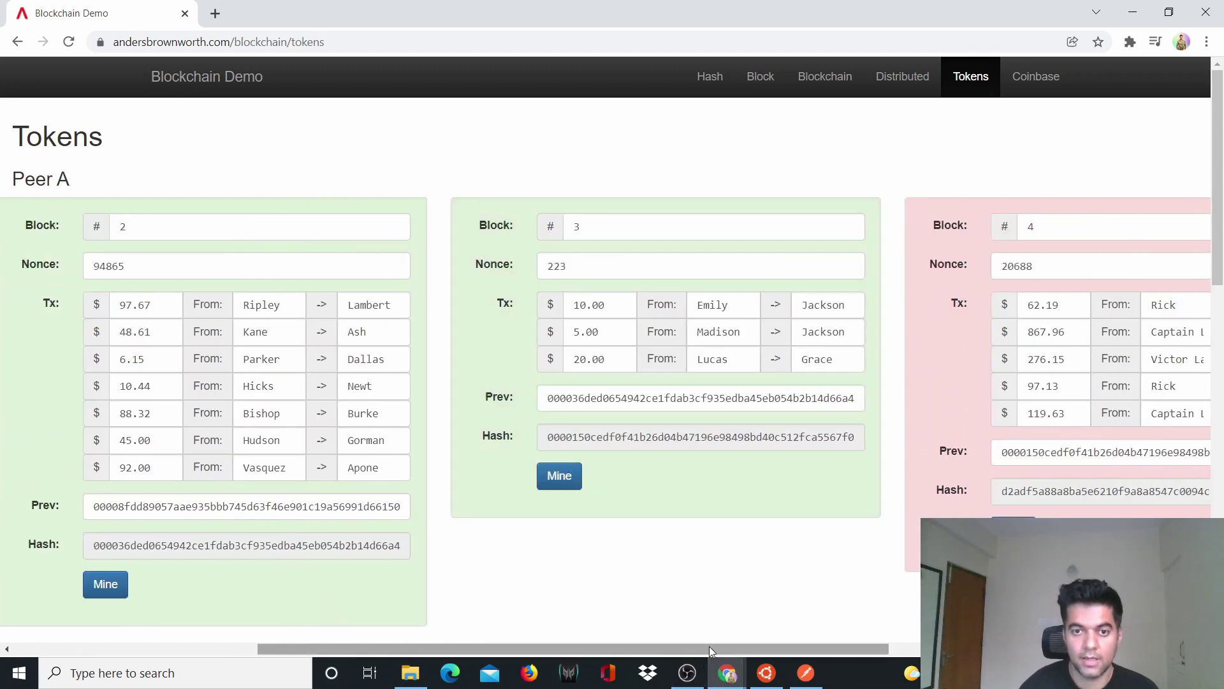
scroll(638, 561, right, 7)
click(610, 532)
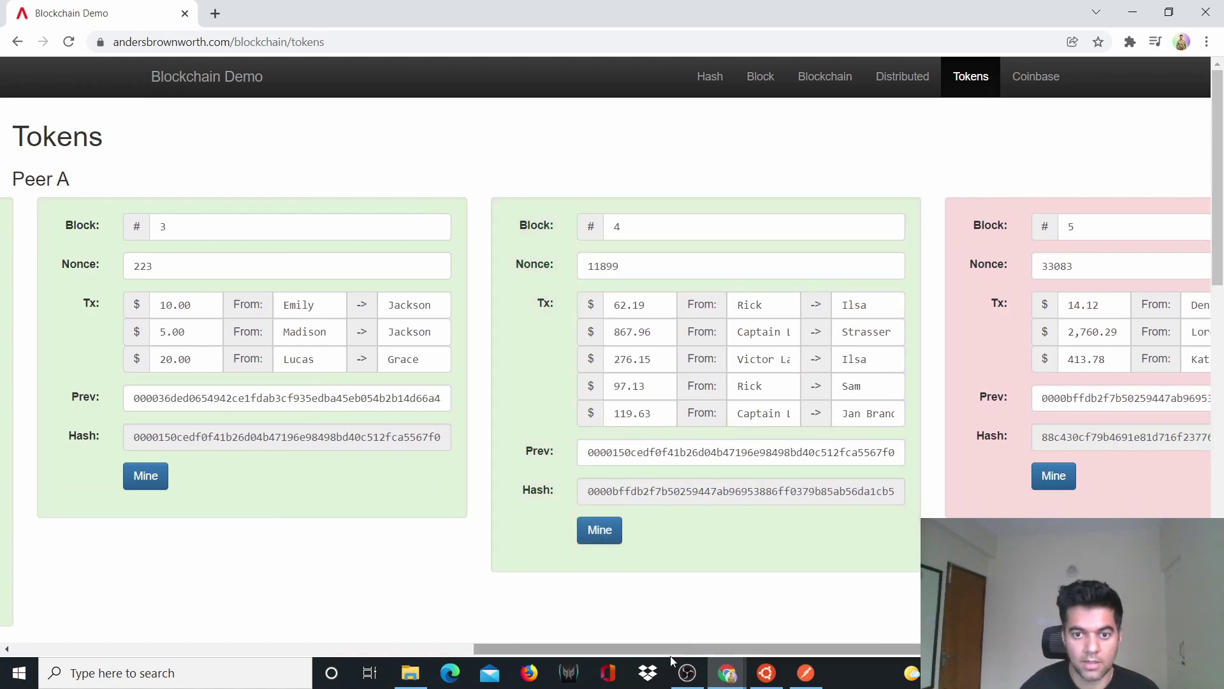
scroll(695, 649, right, 3)
click(883, 479)
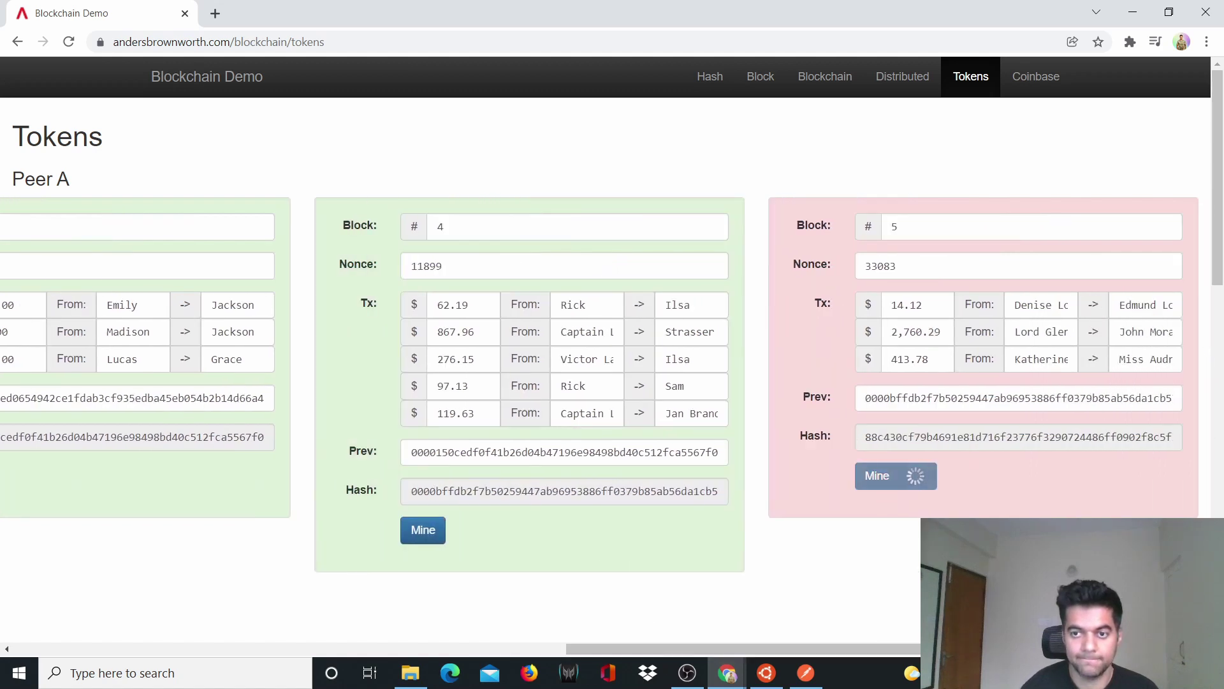
- Compare Peer A's re-mined token blocks with the copies of the same blocks held by Peer B and Peer C
drag(765, 649, 395, 646)
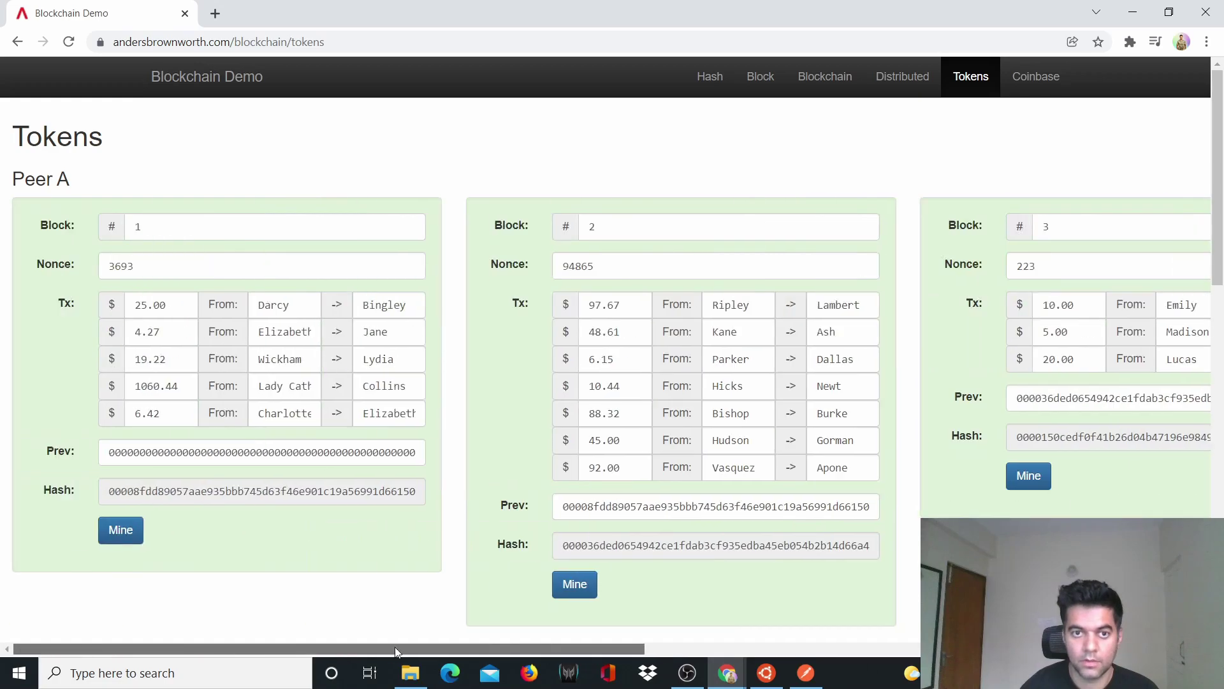
scroll(655, 461, down, 1)
scroll(654, 460, down, 5)
scroll(655, 413, down, 8)
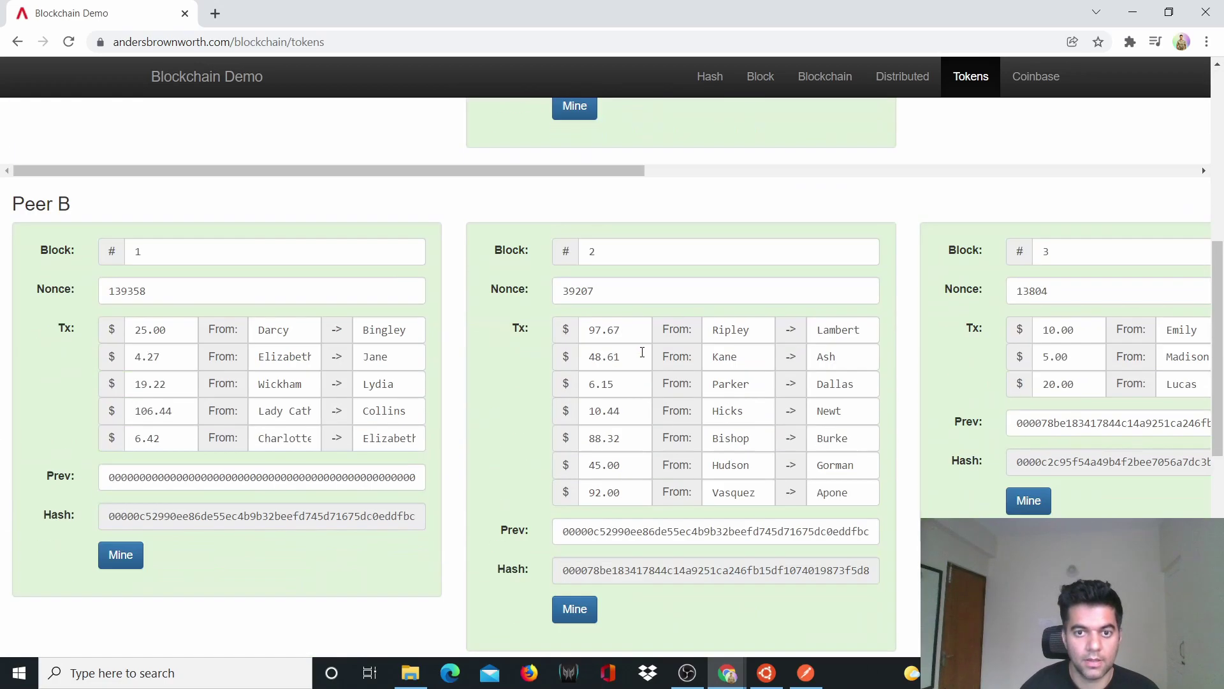
scroll(657, 396, up, 9)
scroll(659, 368, down, 16)
scroll(644, 451, up, 14)
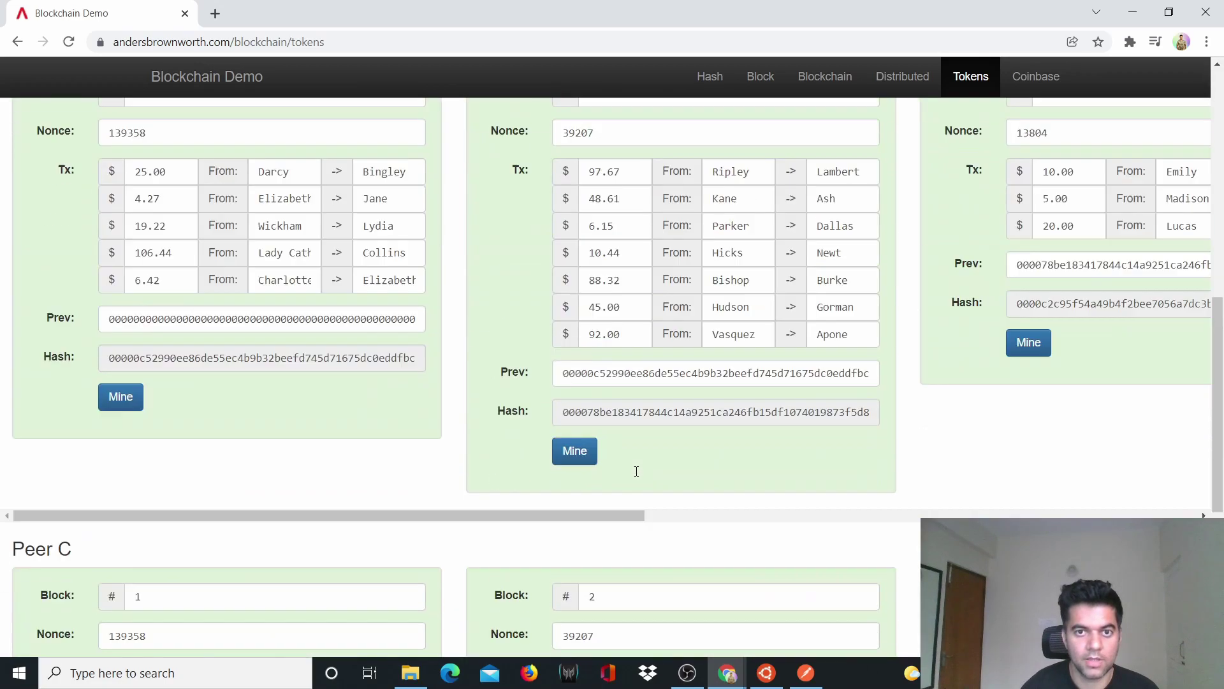
scroll(466, 492, down, 5)
scroll(159, 324, up, 5)
scroll(165, 322, up, 3)
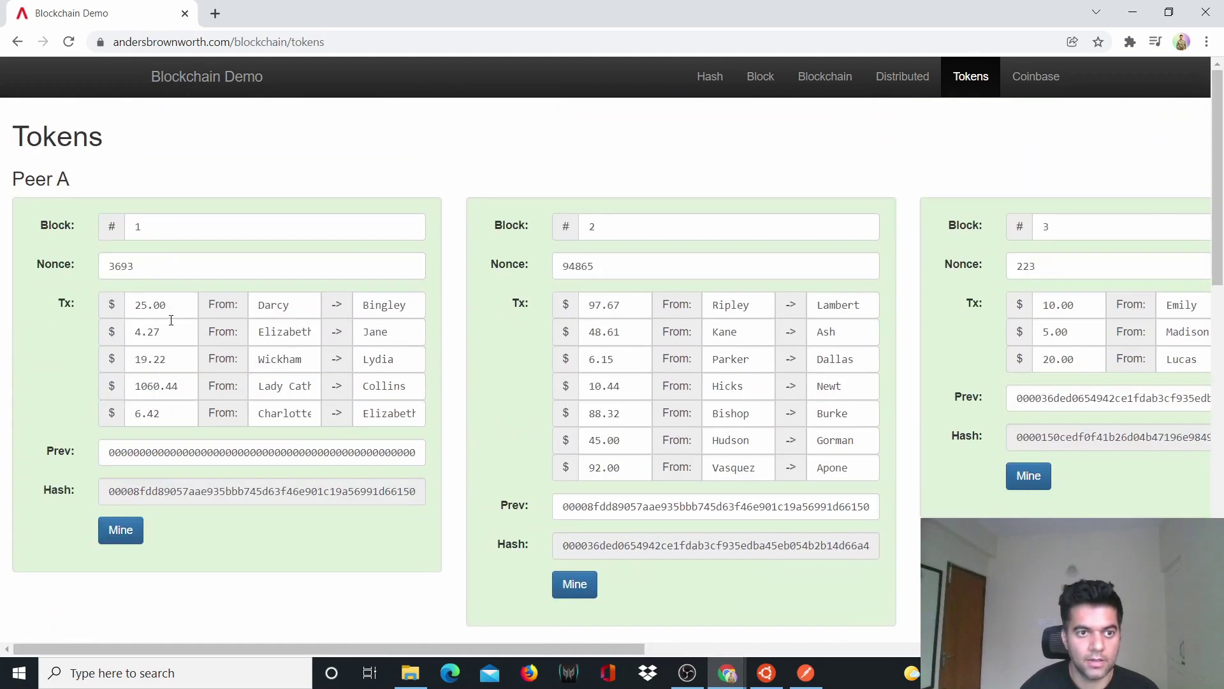
- Check the fourth transaction amount and the hash of block 1 across Peers A, B and C
scroll(171, 350, down, 7)
scroll(160, 433, up, 7)
scroll(311, 468, down, 6)
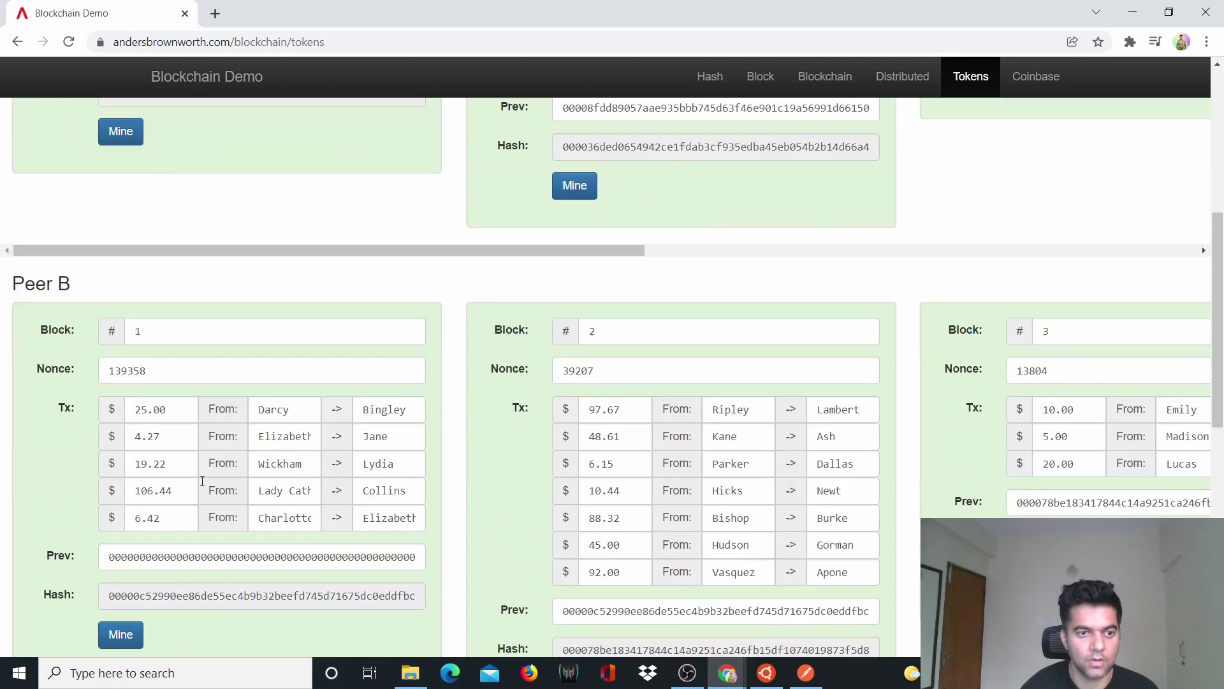
scroll(526, 488, down, 12)
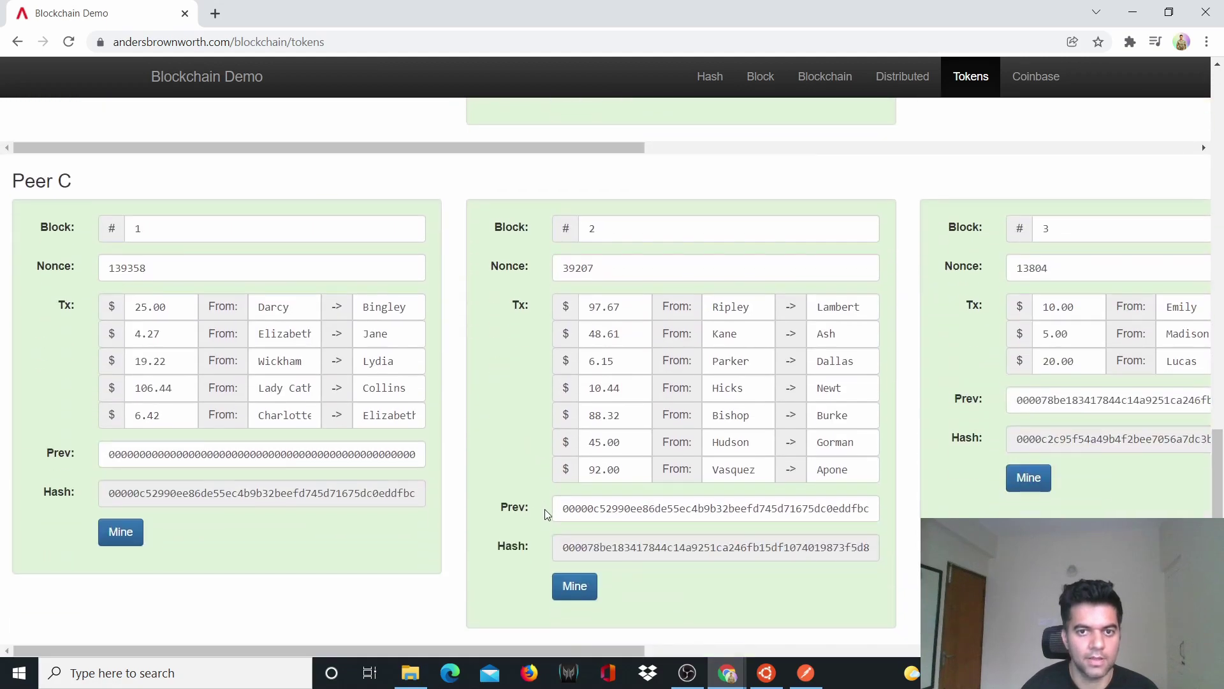
scroll(544, 508, up, 20)
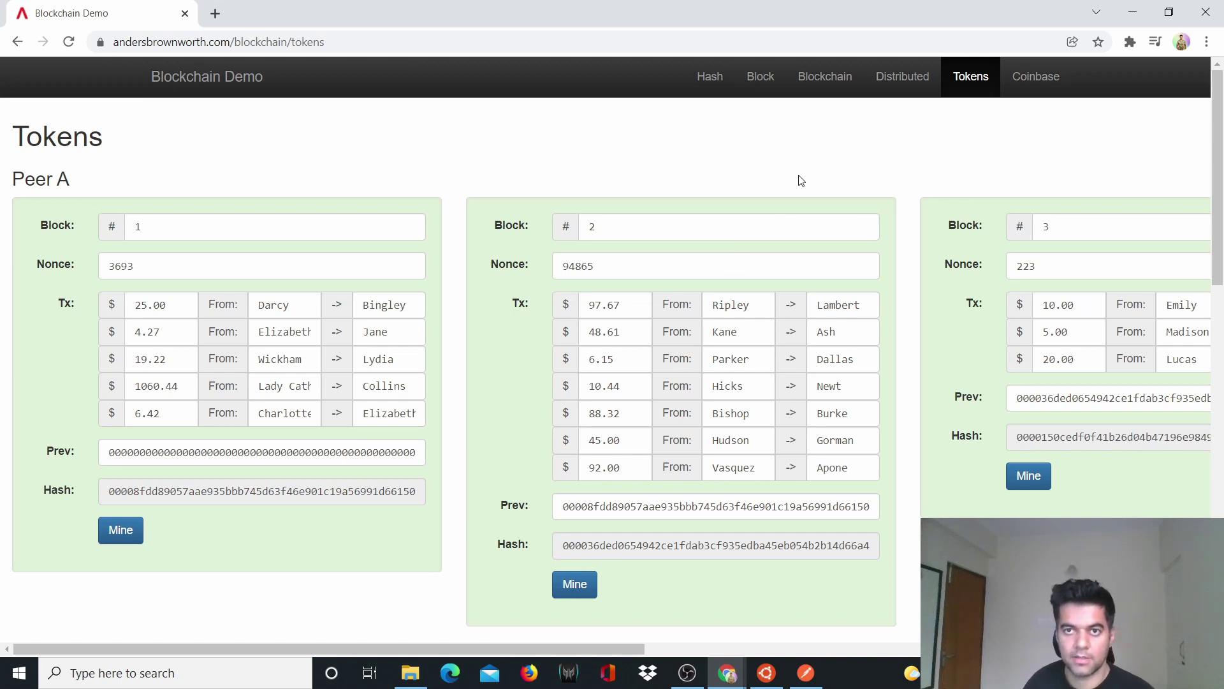
- Revisit the Blockchain, Block and Distributed pages of the demo, ending back on the Tokens page
click(818, 81)
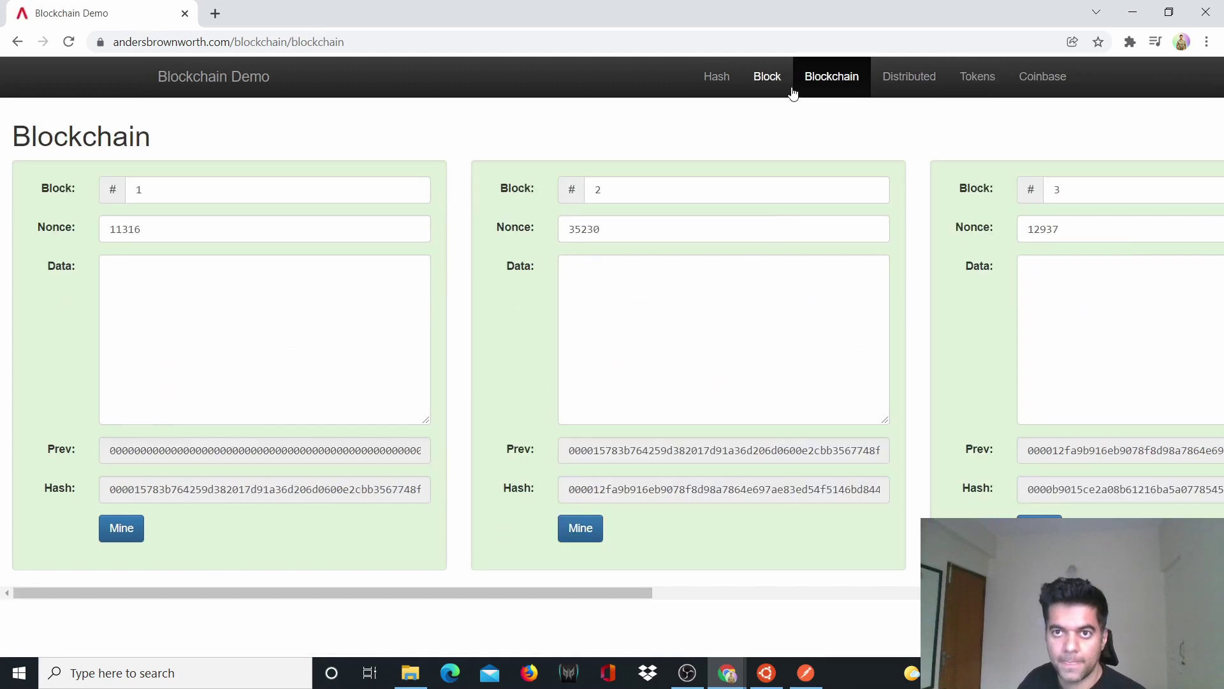
click(772, 86)
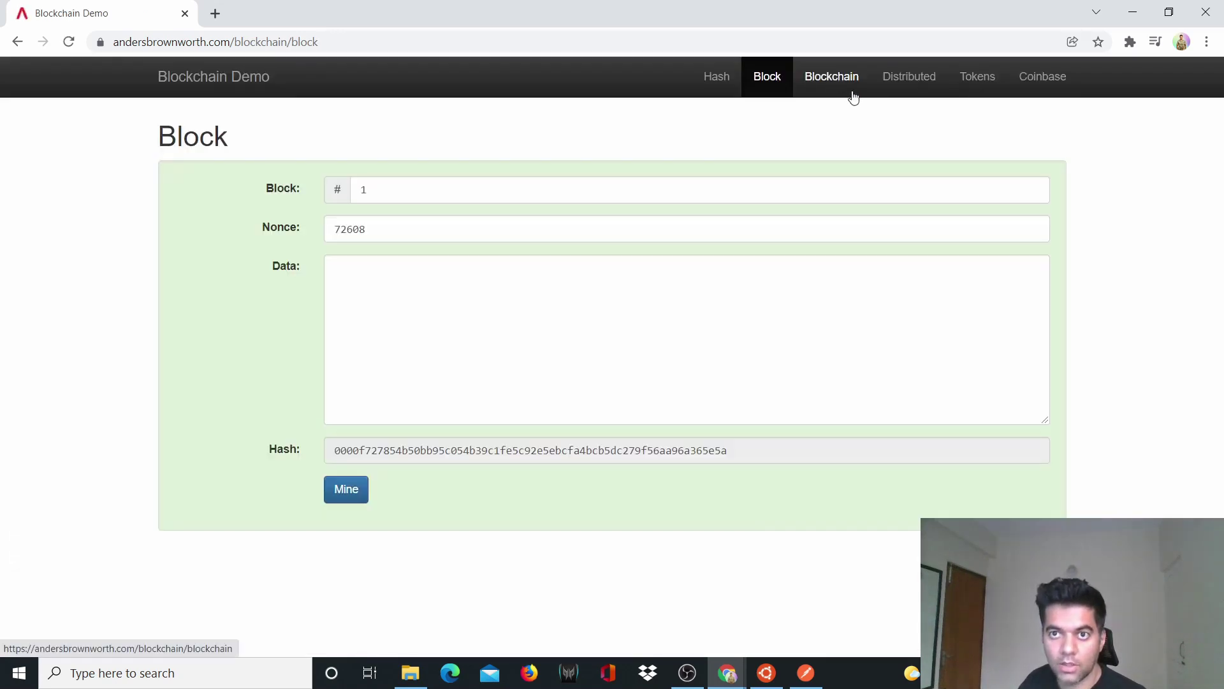
click(853, 96)
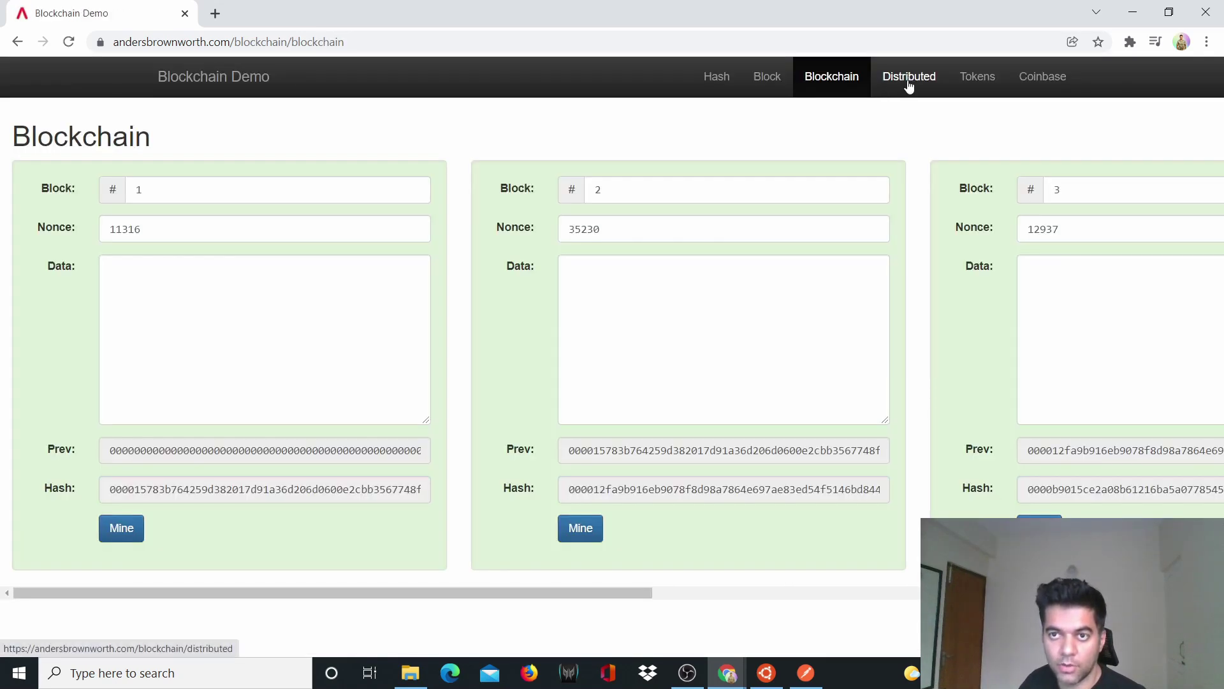
click(909, 82)
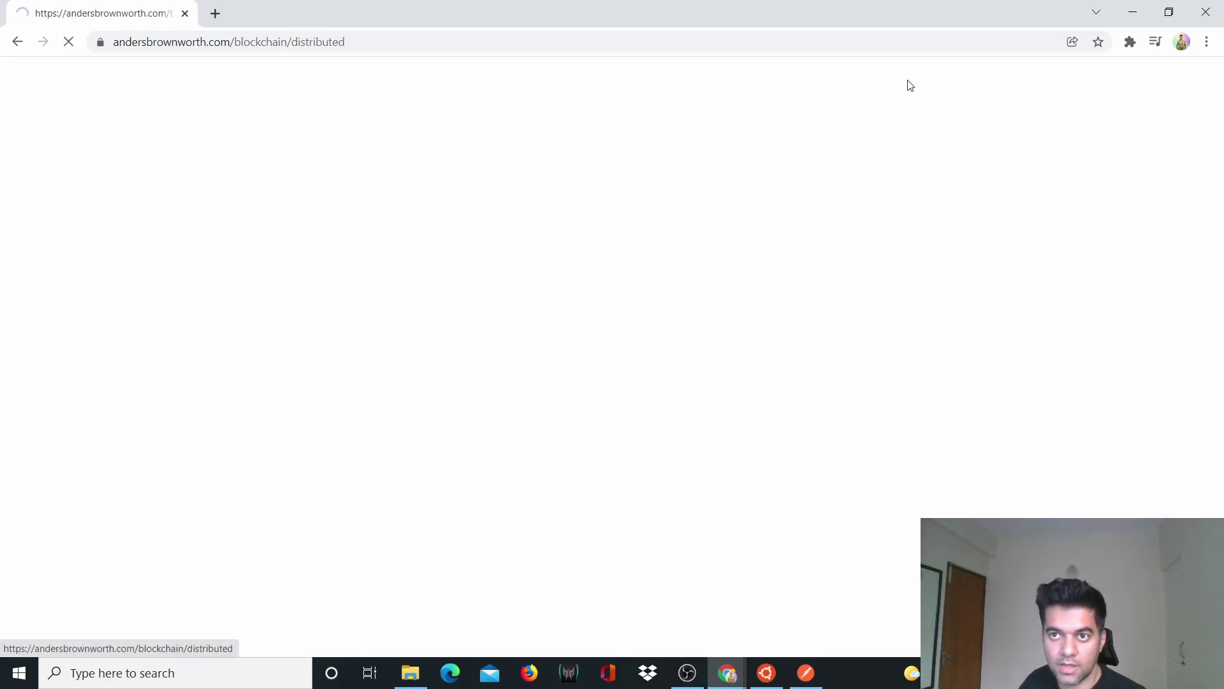
click(973, 82)
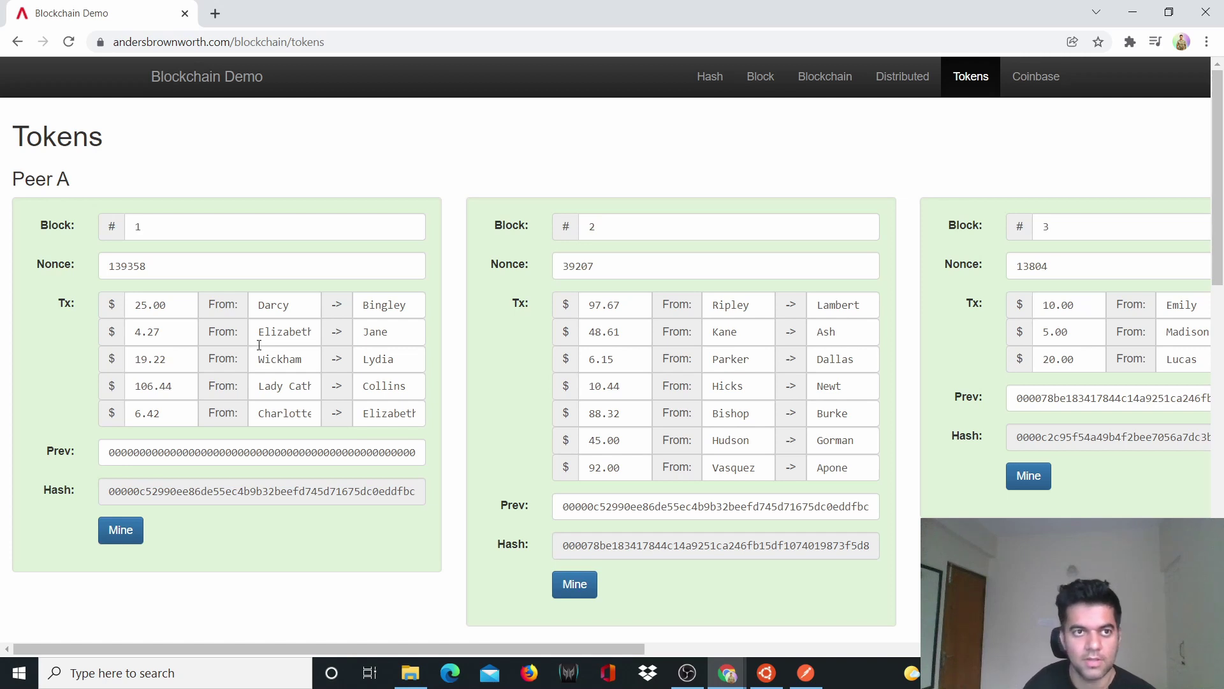
- Show the full web address of the demo's Tokens page, leaving it unedited
click(146, 42)
click(151, 42)
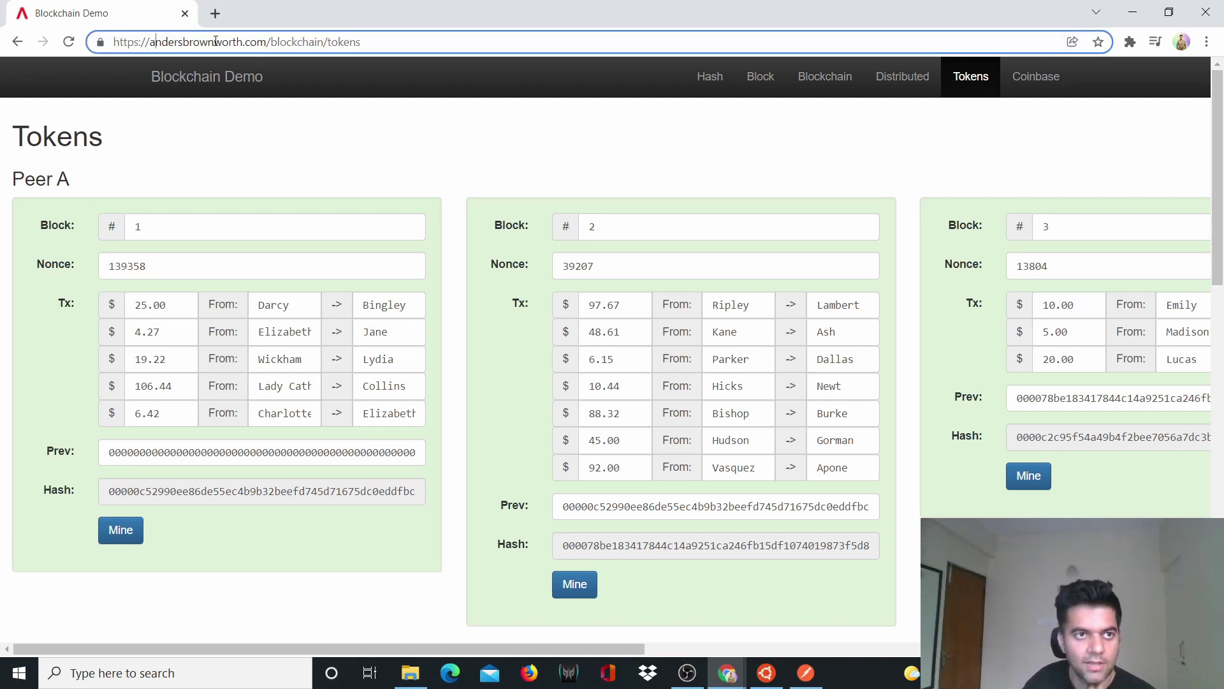
click(245, 118)
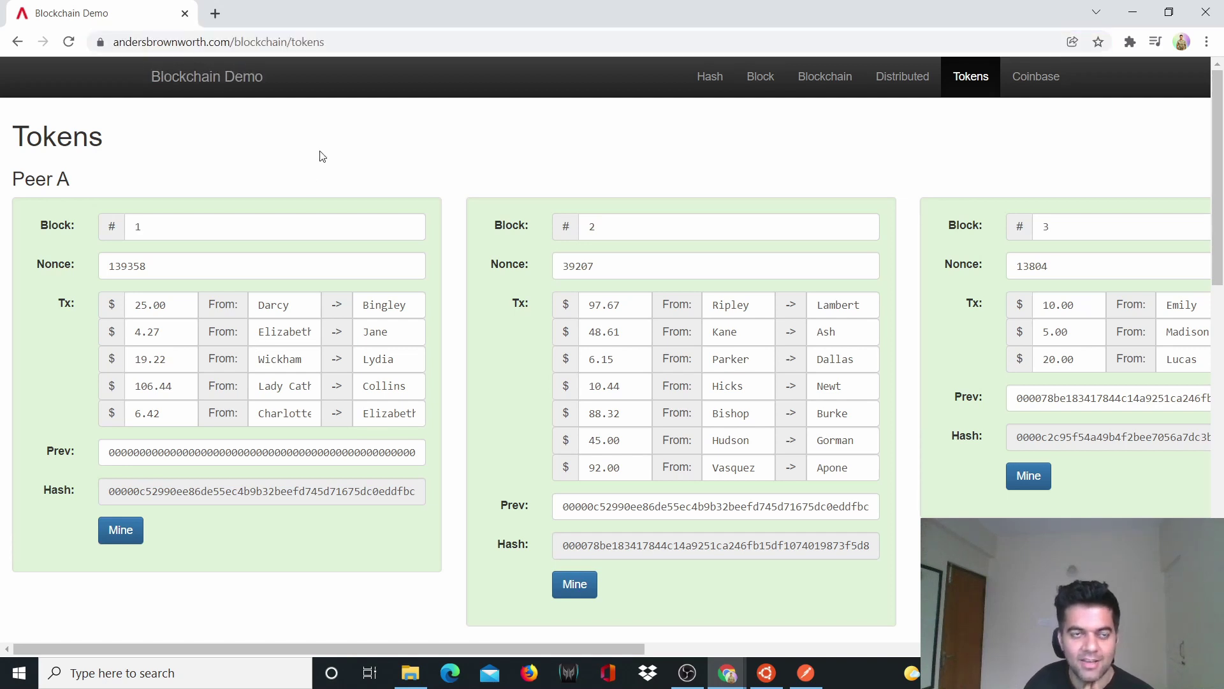